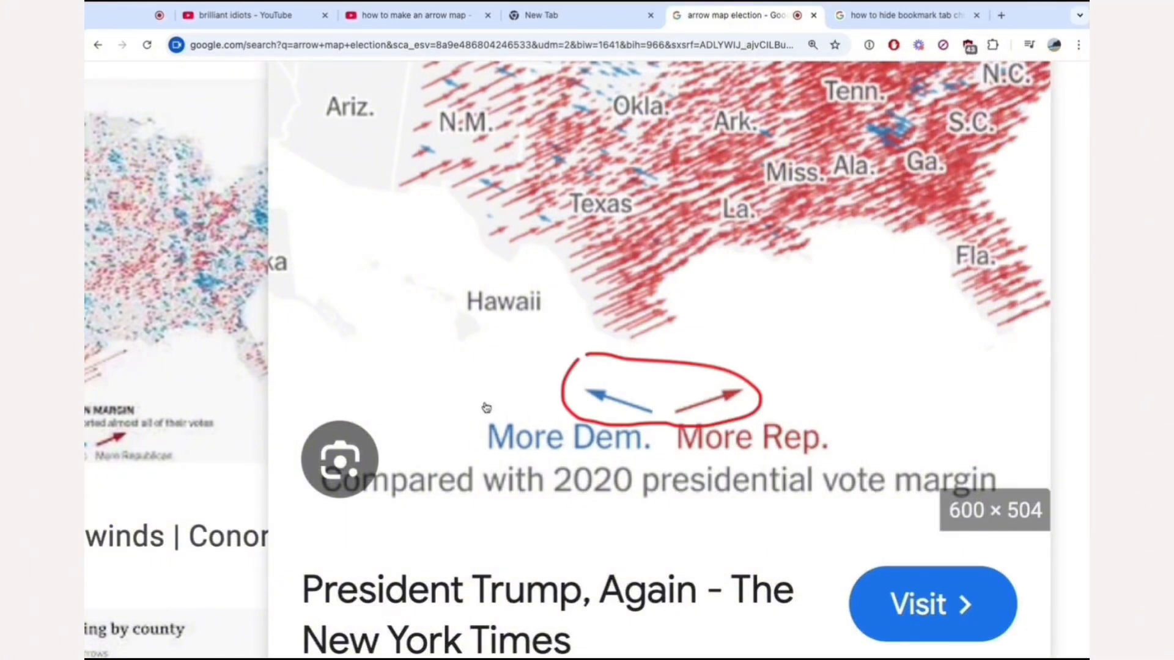
scroll(810, 383, up, 2)
scroll(810, 382, down, 5)
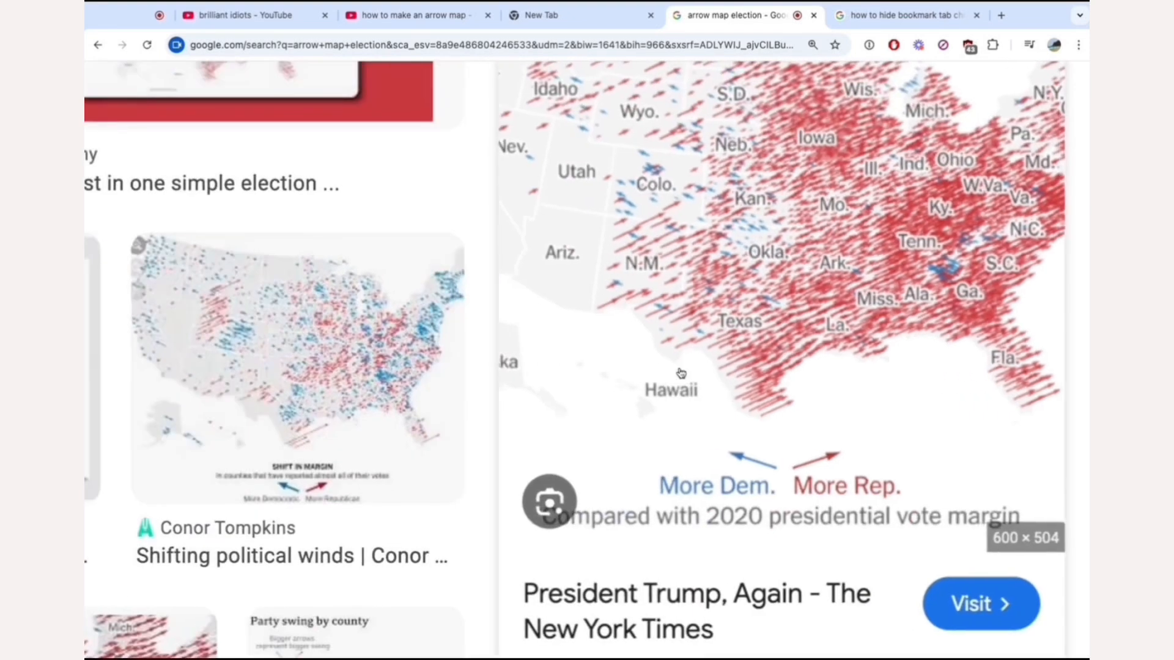
scroll(742, 356, up, 4)
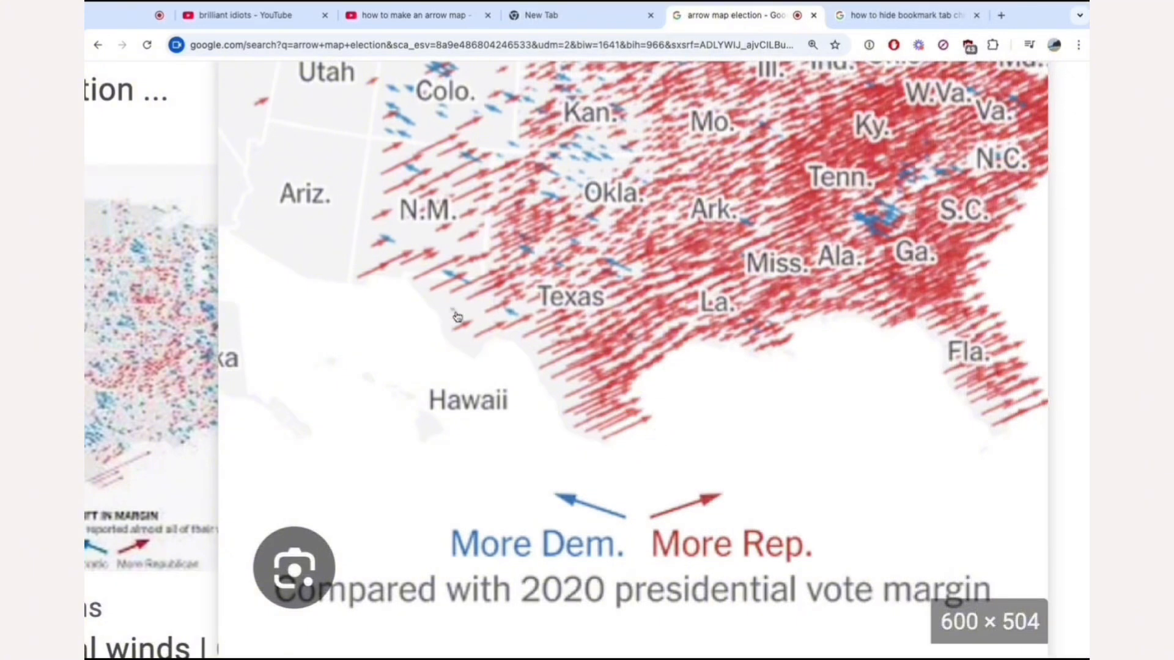
key(ctrl+0)
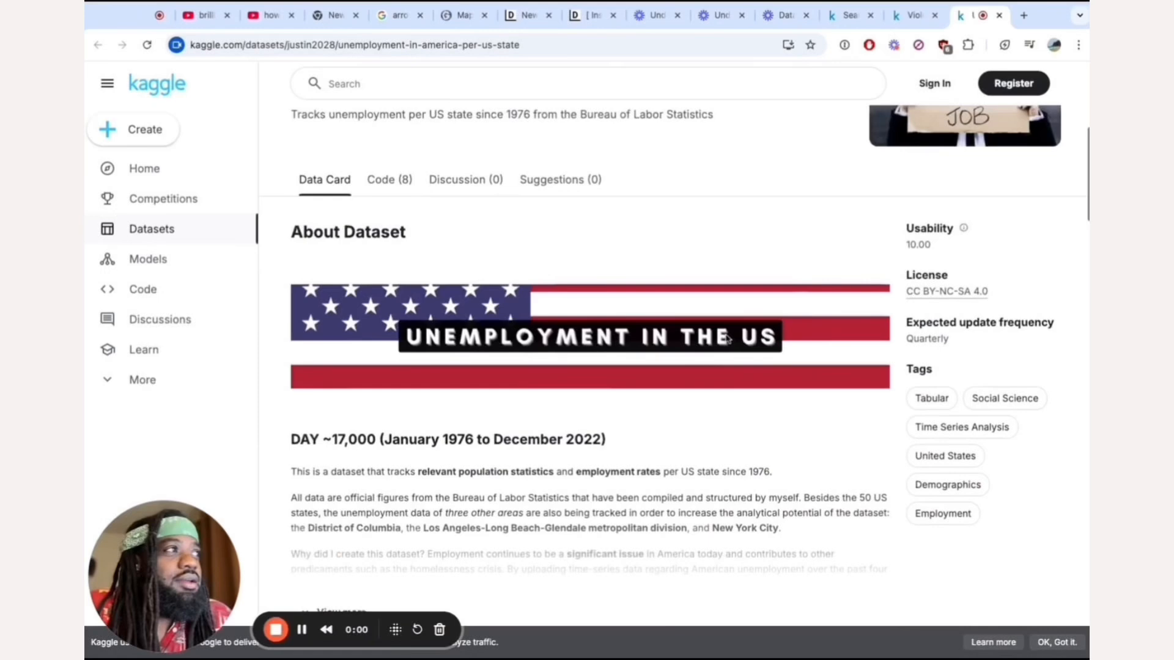
Switch to Kaggle and examine the Unemployment in America, Per US State dataset's description and its data preview columns.
scroll(727, 340, up, 2)
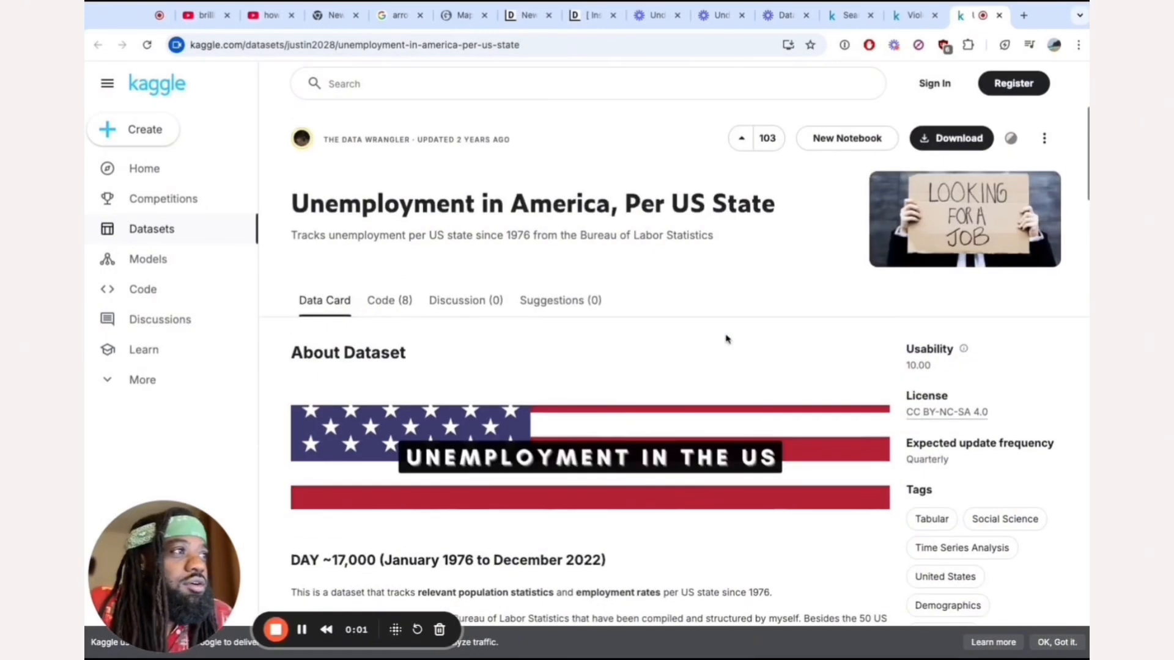
key(ctrl+plus)
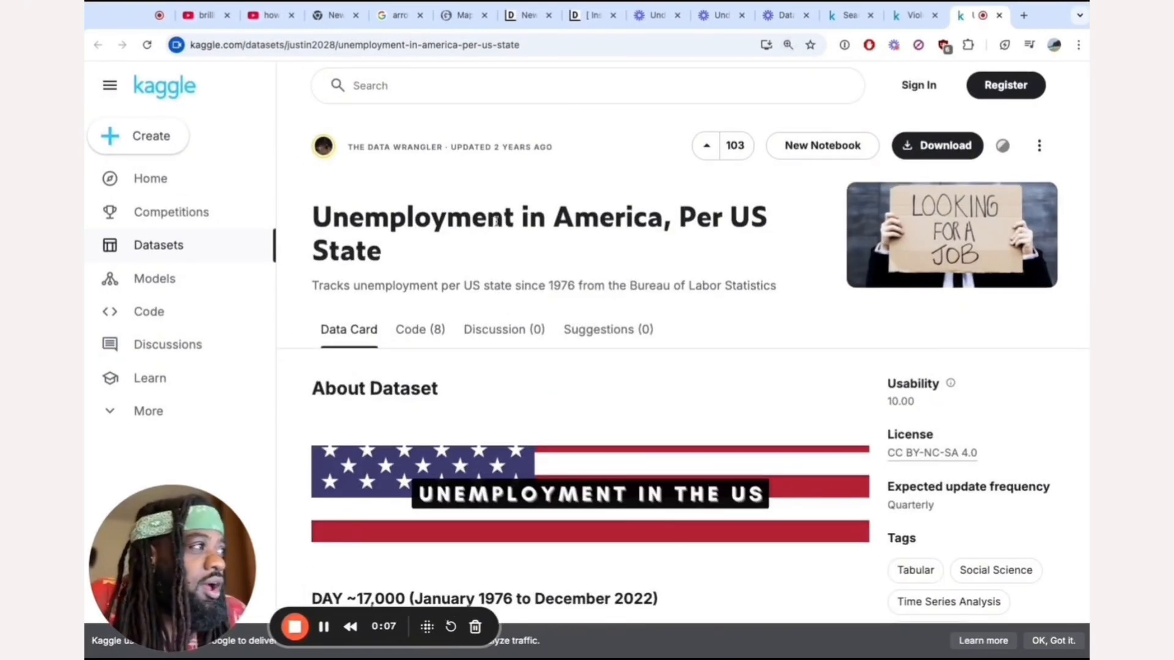
scroll(426, 215, down, 5)
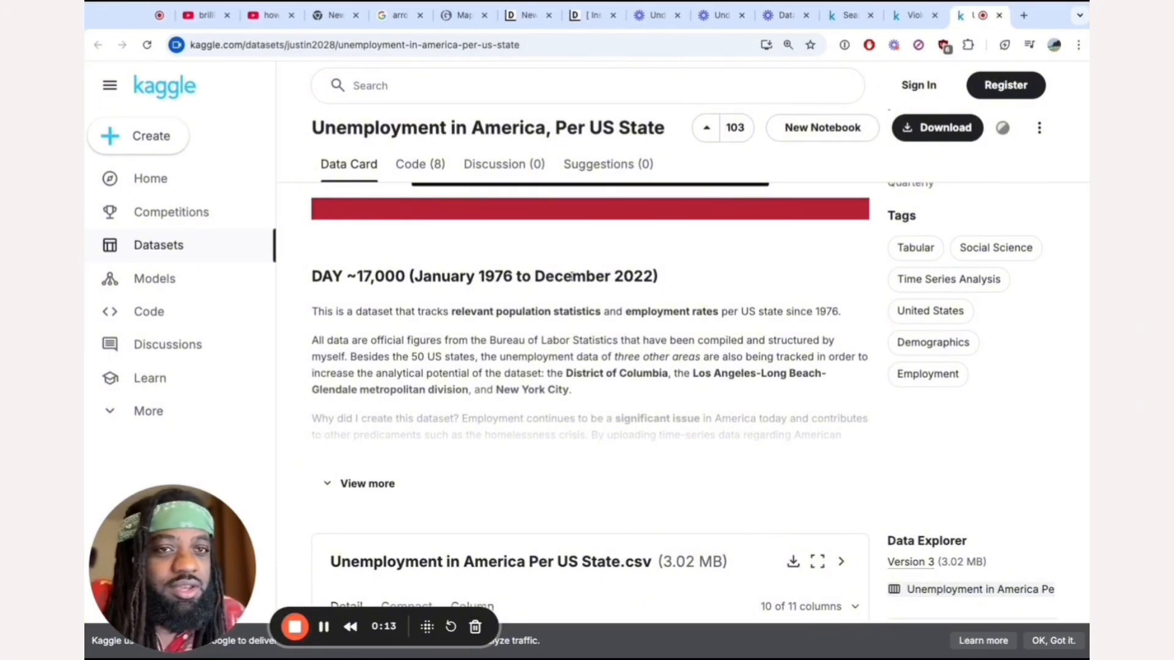
scroll(572, 275, down, 6)
scroll(571, 275, up, 7)
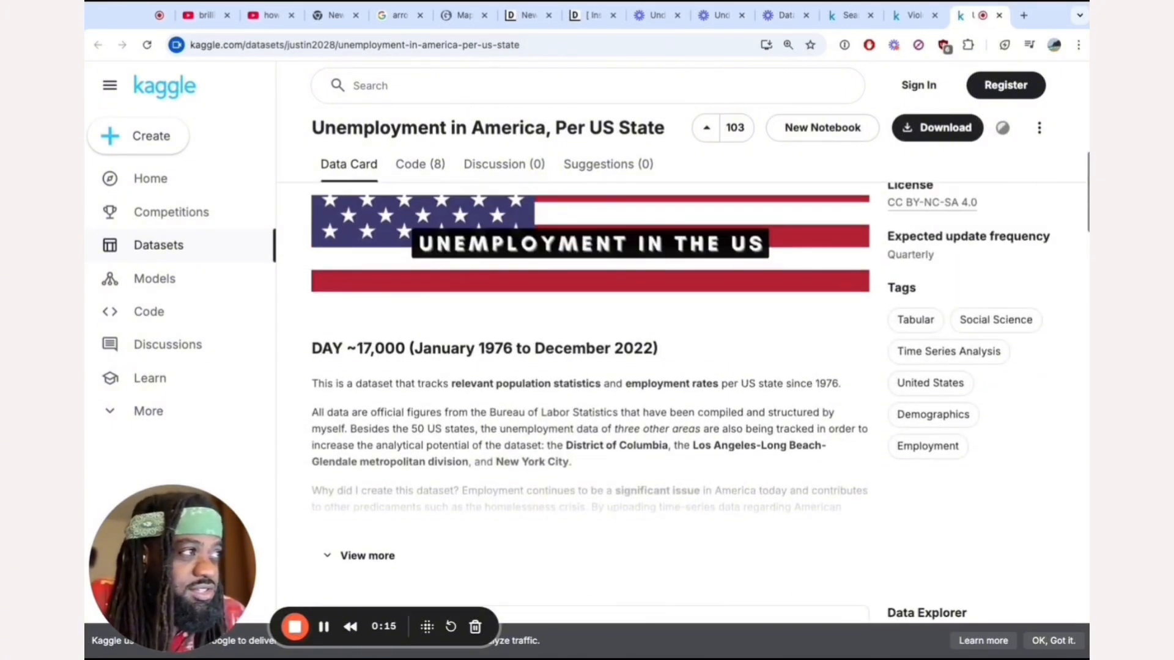
scroll(642, 381, down, 5)
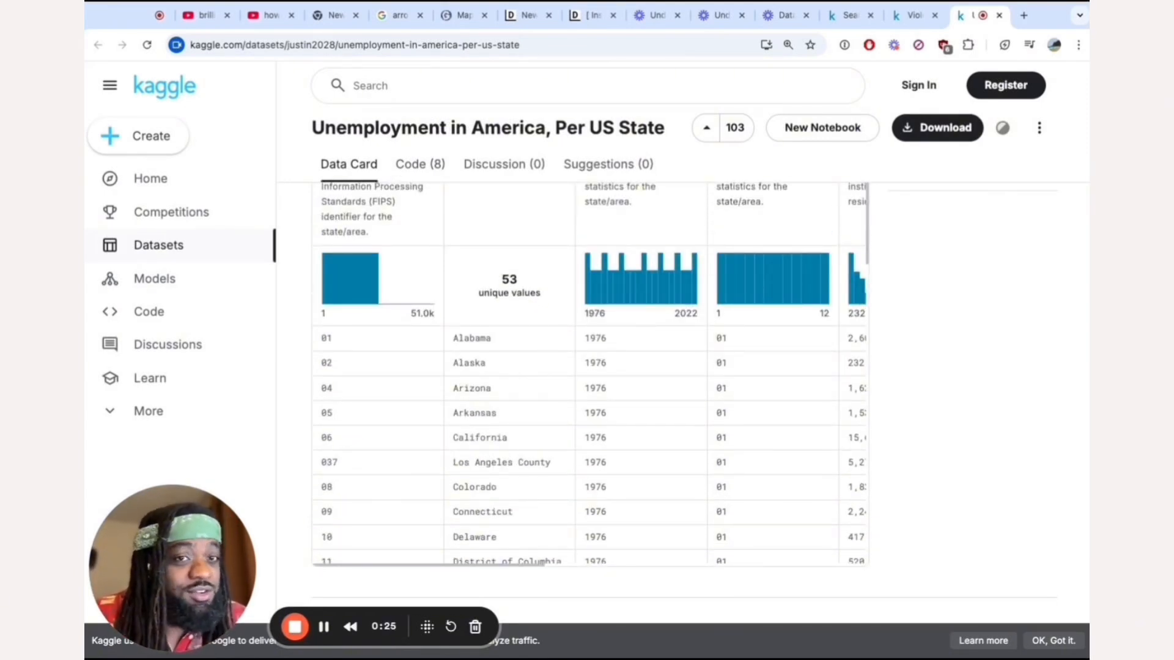
scroll(589, 374, right, 5)
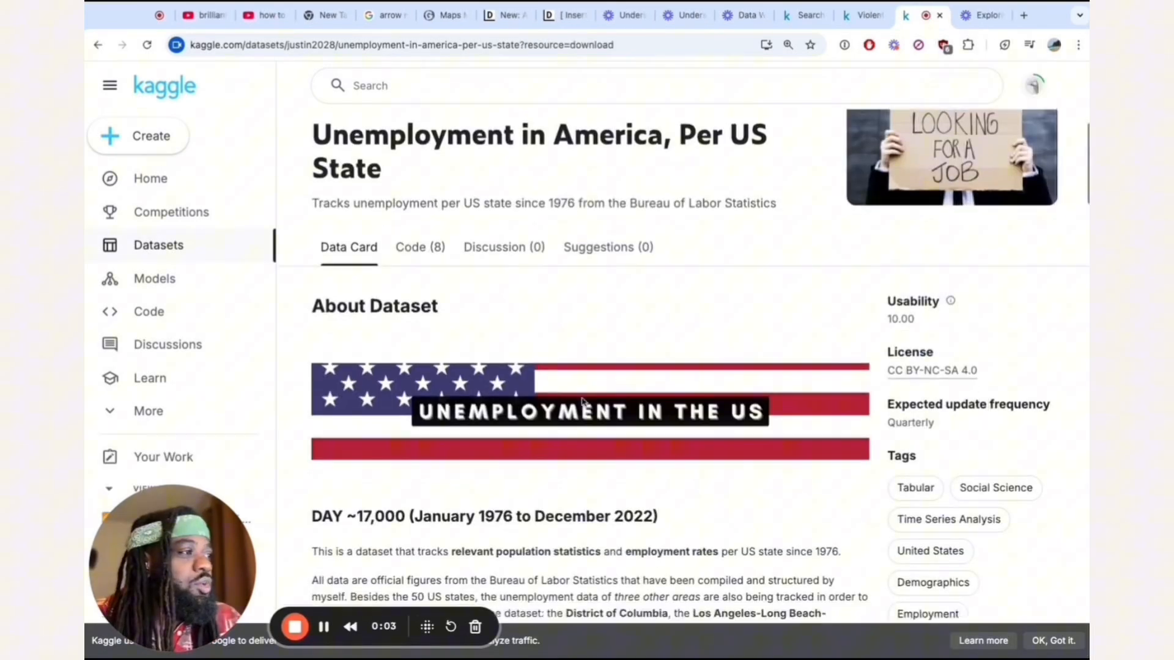
scroll(581, 400, down, 6)
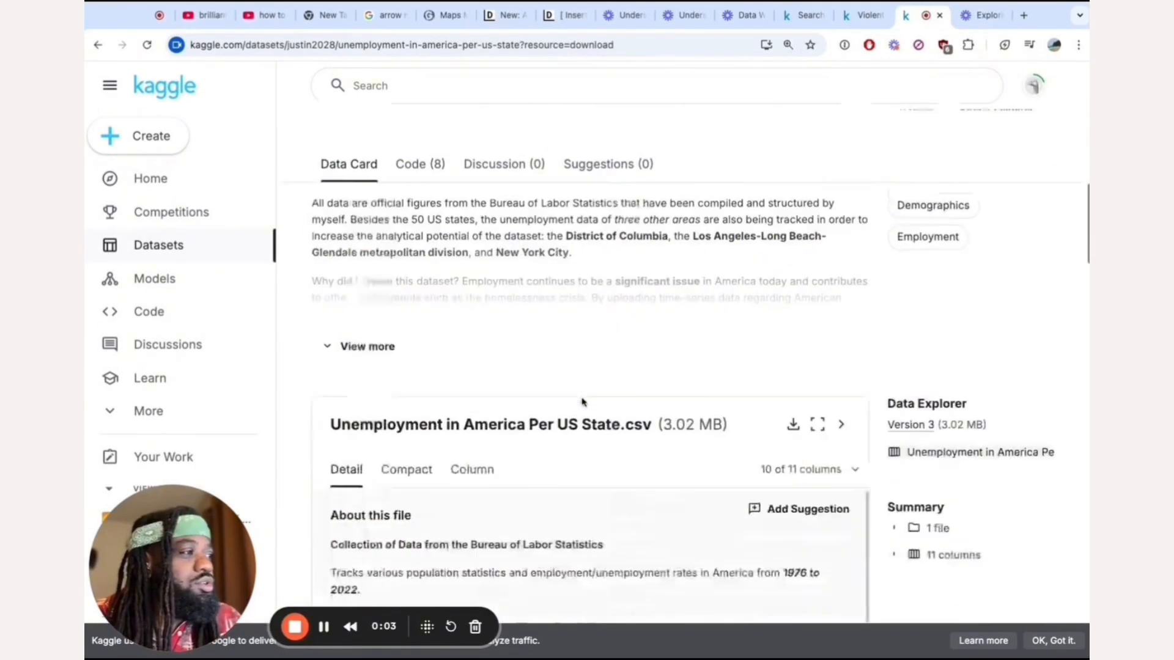
Download the Unemployment in America, Per US State dataset as a zip.
scroll(582, 402, up, 1)
click(938, 128)
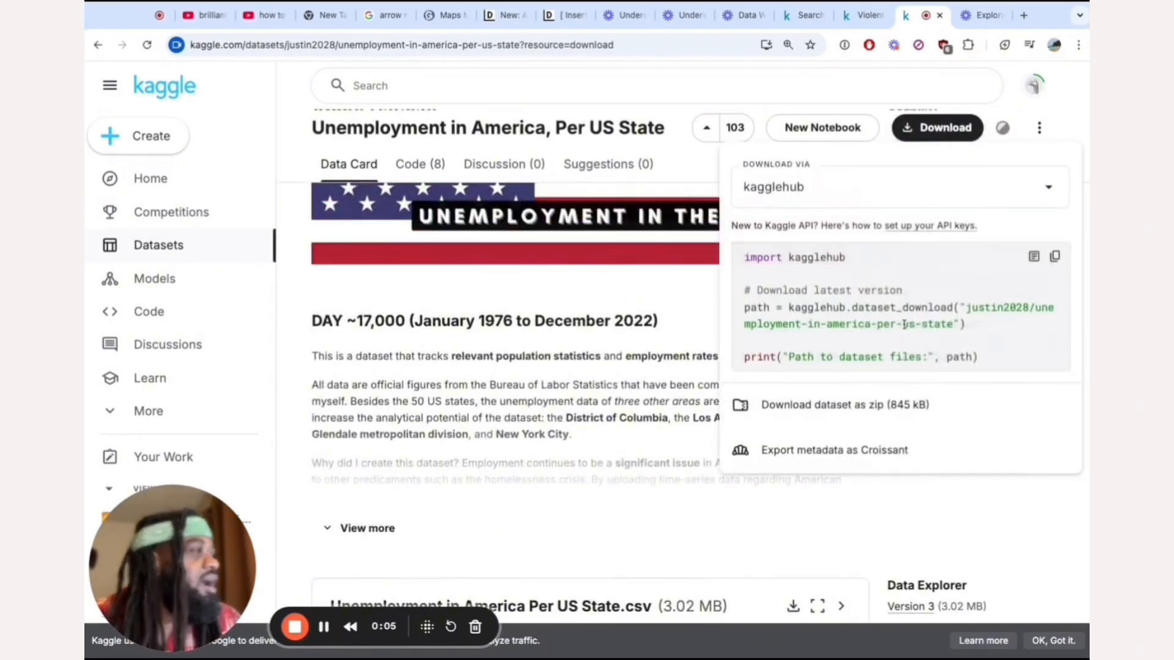
click(895, 405)
Review the unemployment dataset's column preview, and open the pale U.S. map from the "arrow map population" image results.
scroll(779, 422, down, 5)
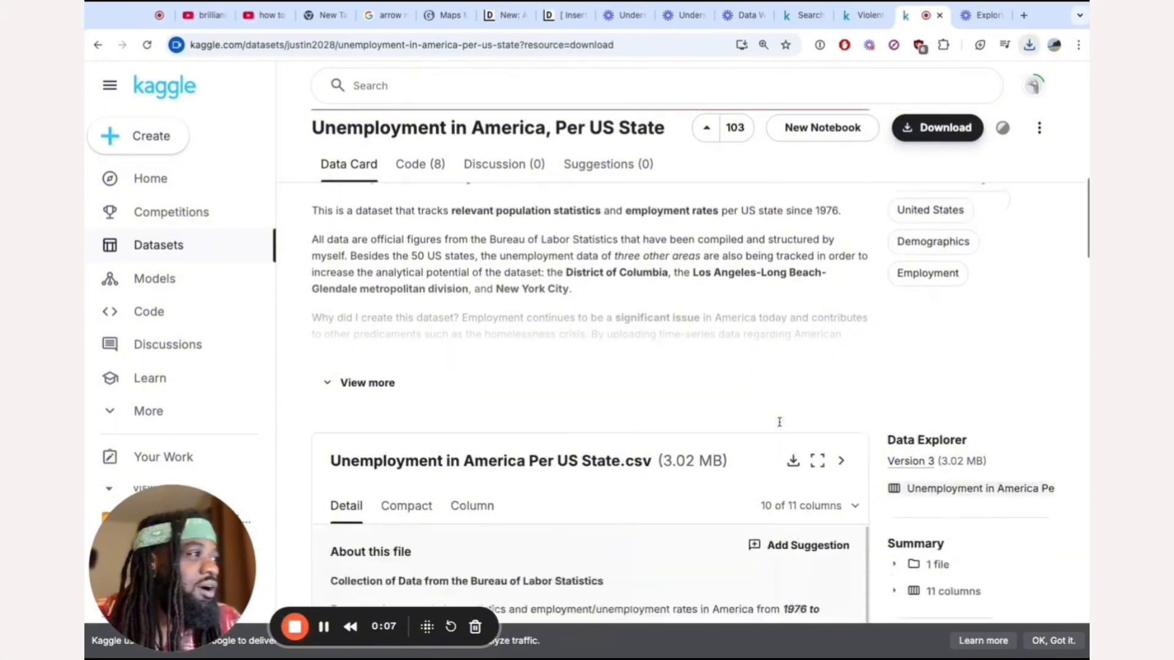
scroll(780, 422, down, 1)
scroll(666, 514, down, 4)
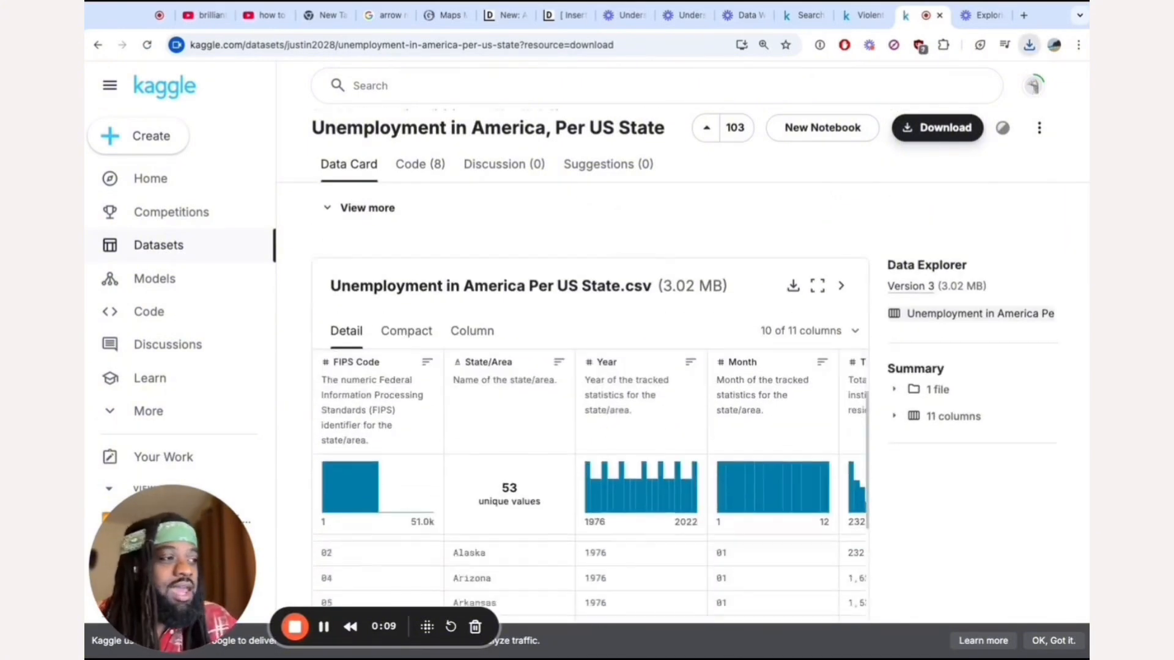
scroll(667, 512, up, 1)
scroll(667, 512, up, 1)
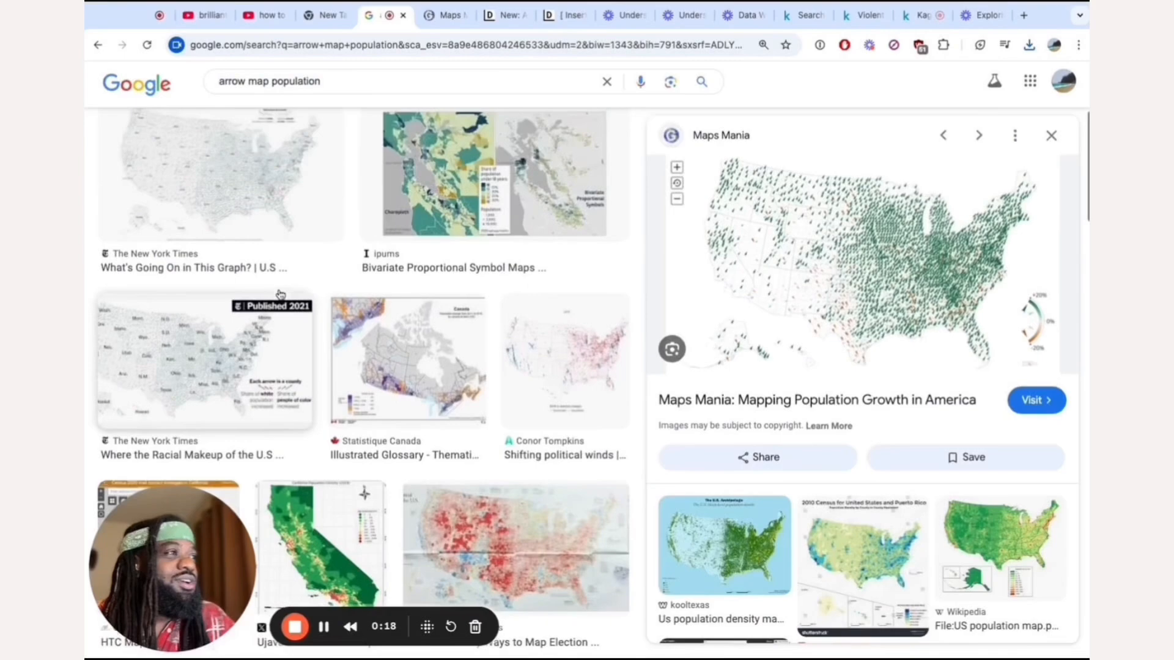
scroll(367, 366, up, 2)
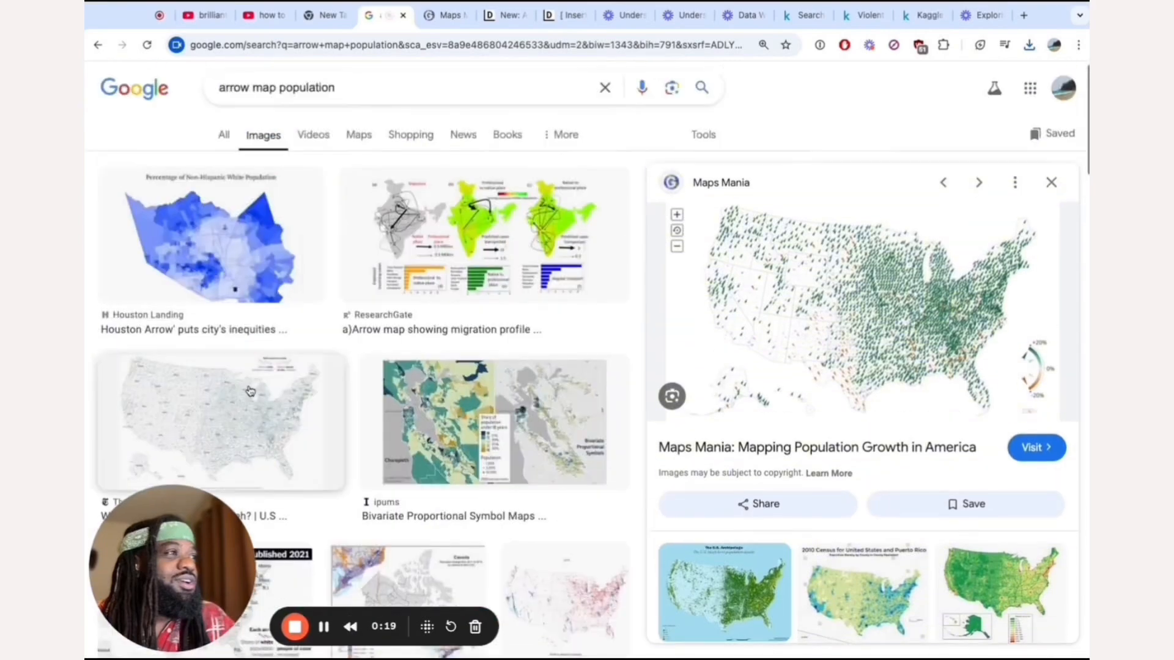
click(220, 422)
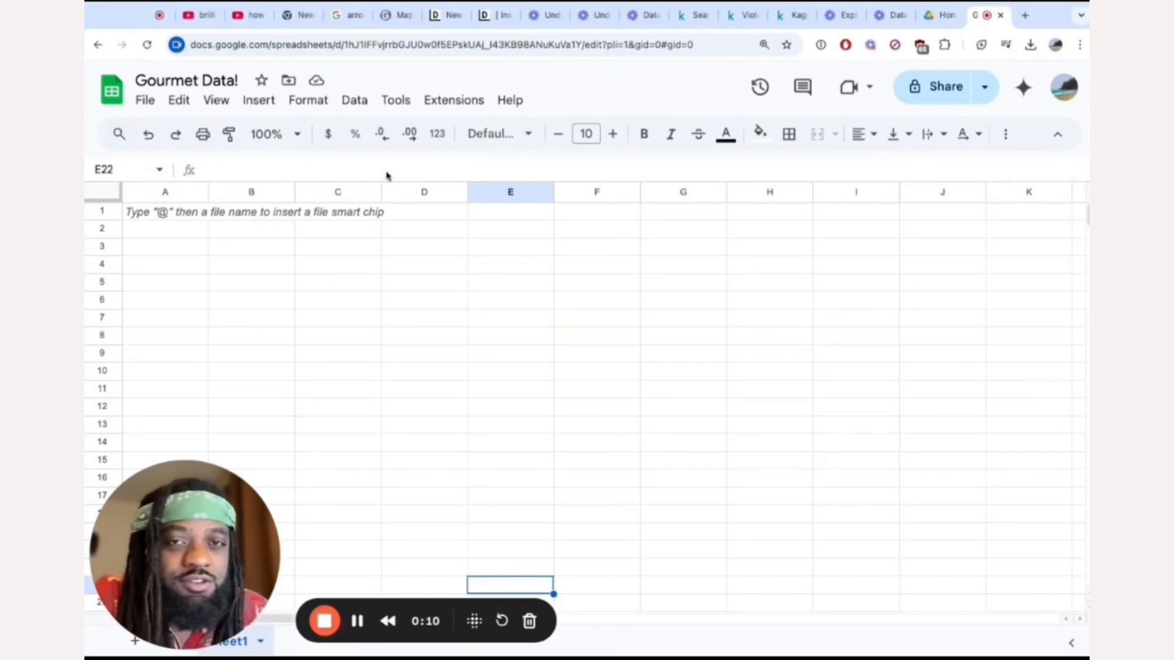
Import the uploaded file Unemployment in America Per US State.csv into the Gourmet Data! spreadsheet, using the Insert new sheet(s) import location.
click(151, 109)
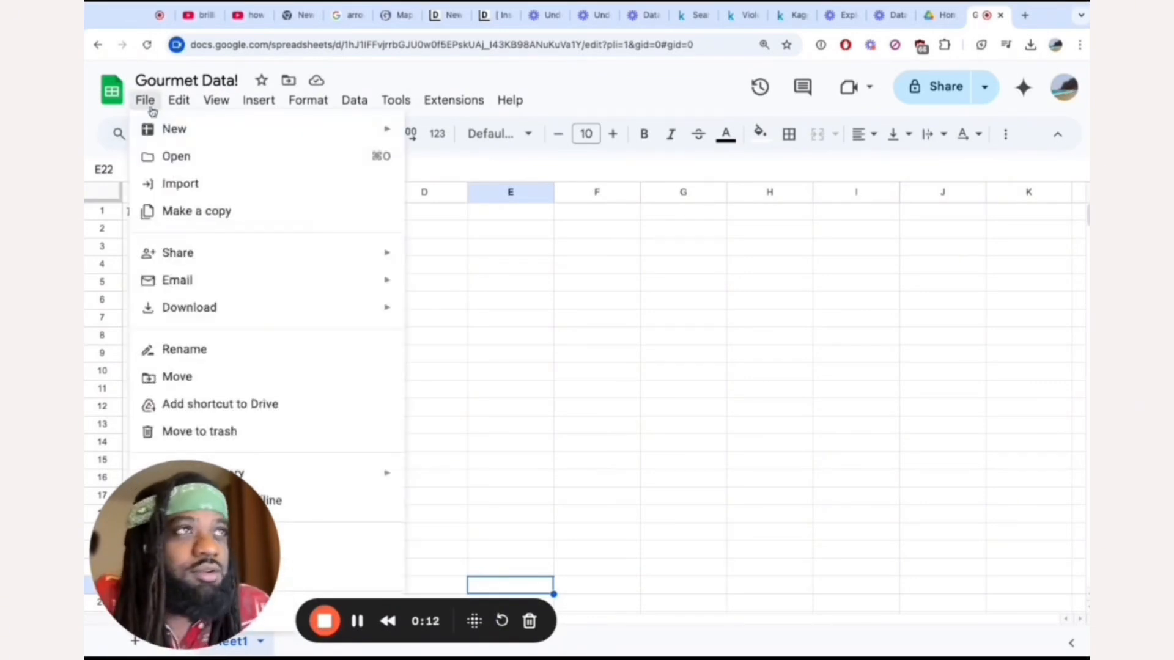
click(220, 185)
click(437, 191)
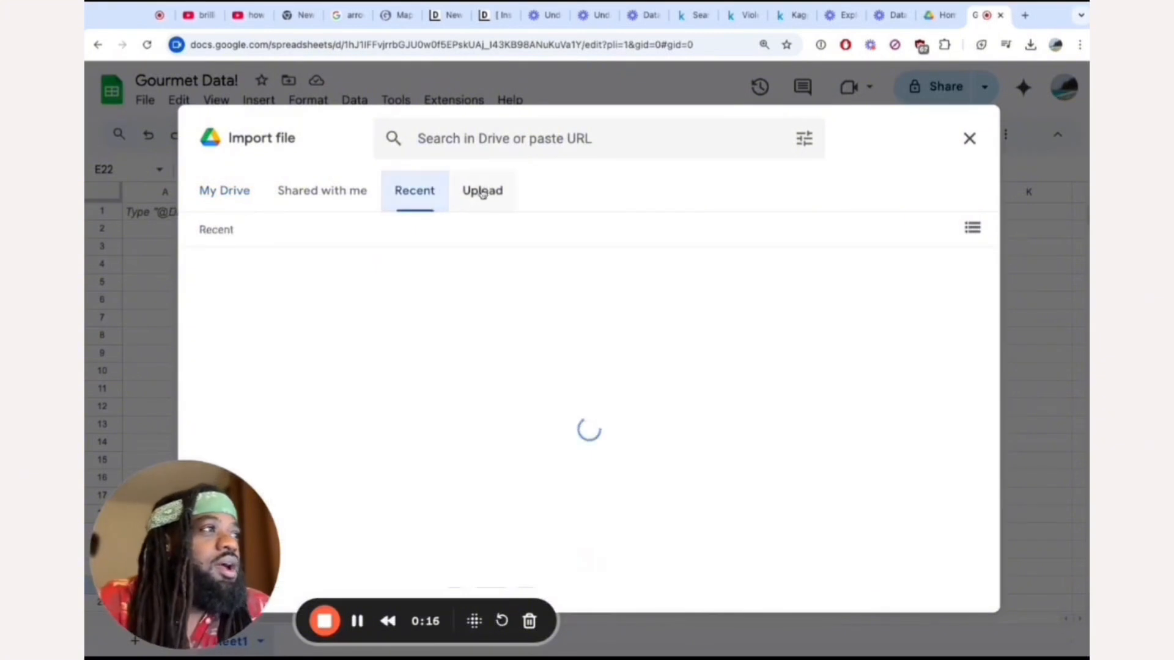
click(483, 193)
click(580, 472)
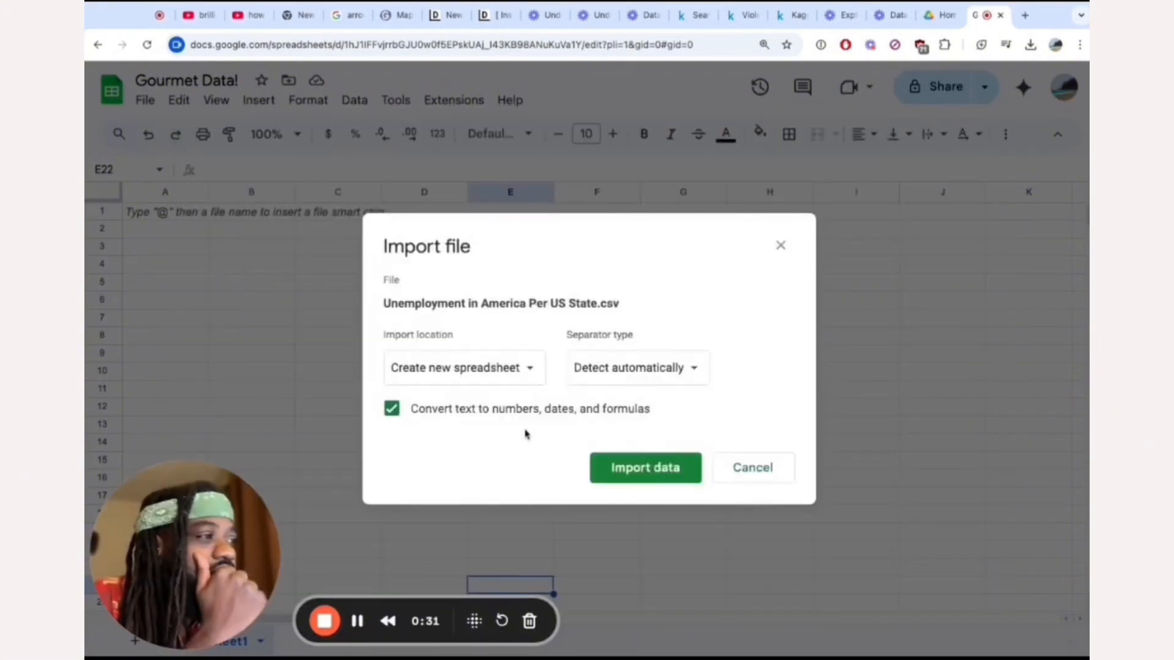
click(527, 392)
click(515, 392)
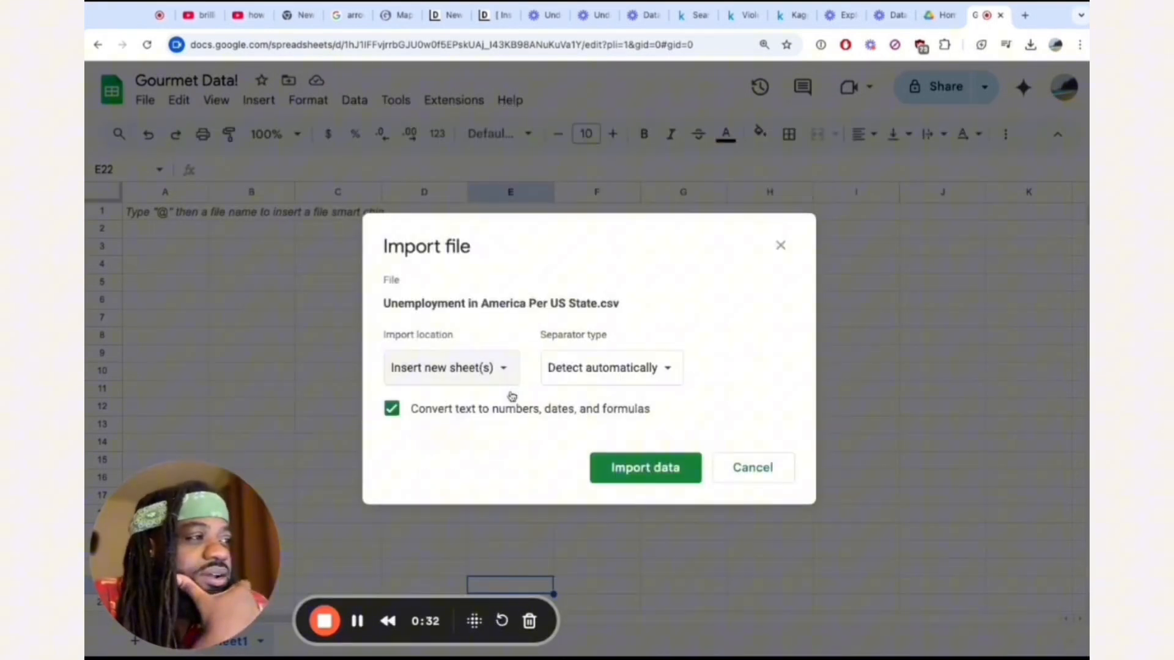
click(638, 474)
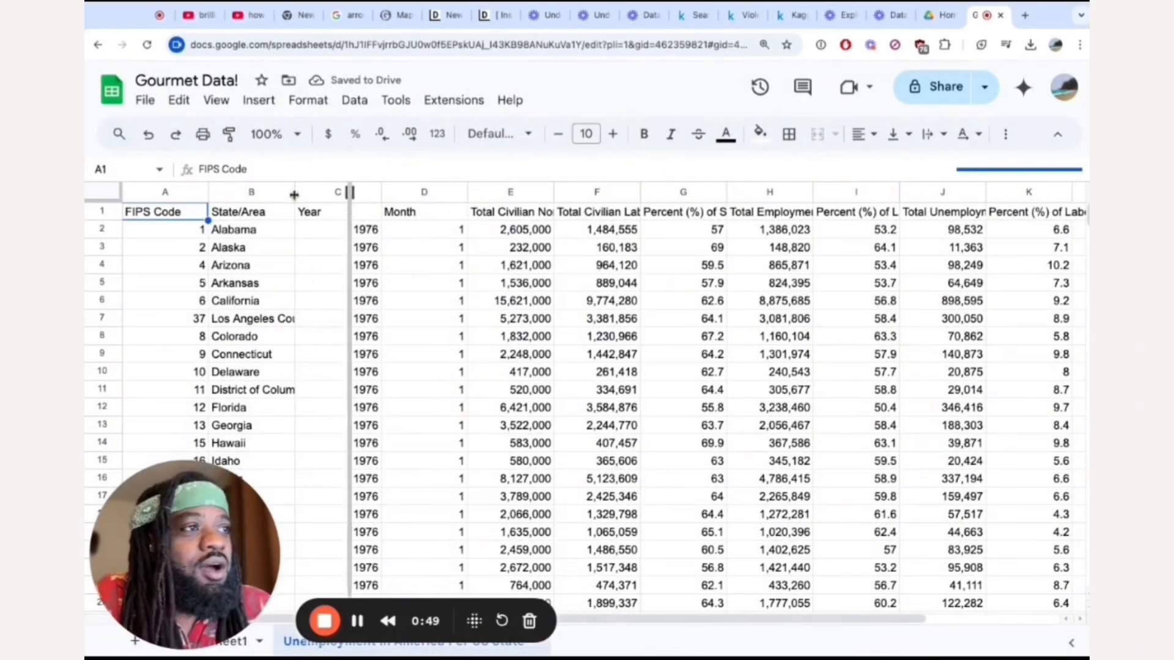
Widen the State/Area column of the imported sheet so that the long area names fit.
drag(294, 195, 350, 194)
click(370, 321)
scroll(368, 329, down, 2)
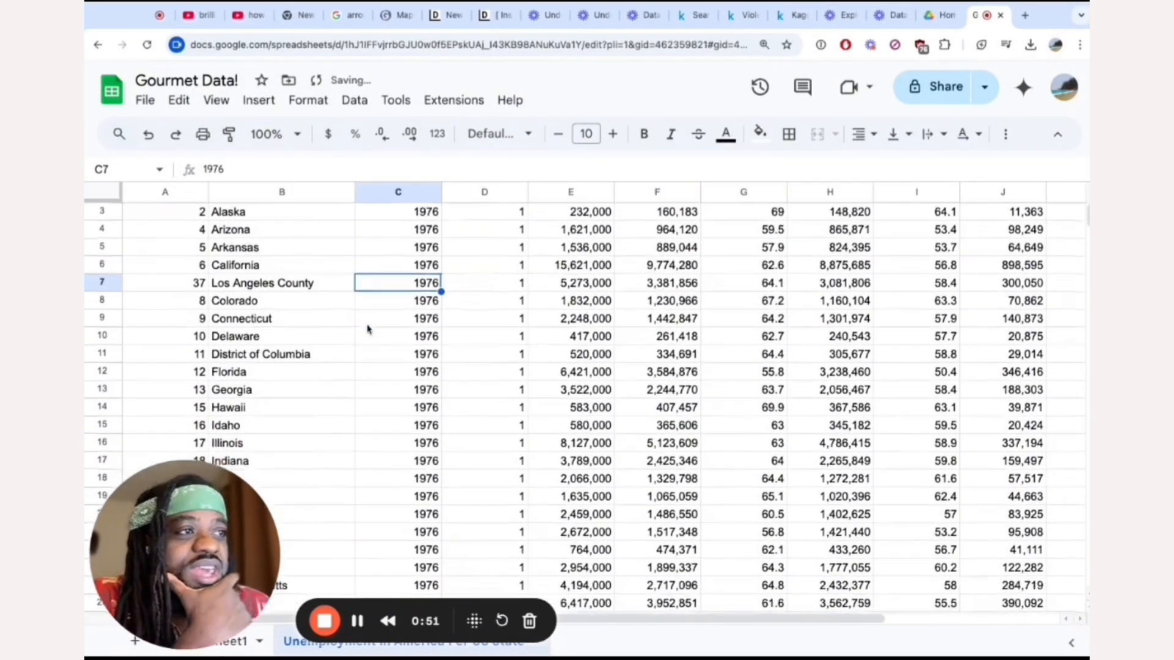
scroll(318, 376, down, 3)
scroll(318, 376, up, 1)
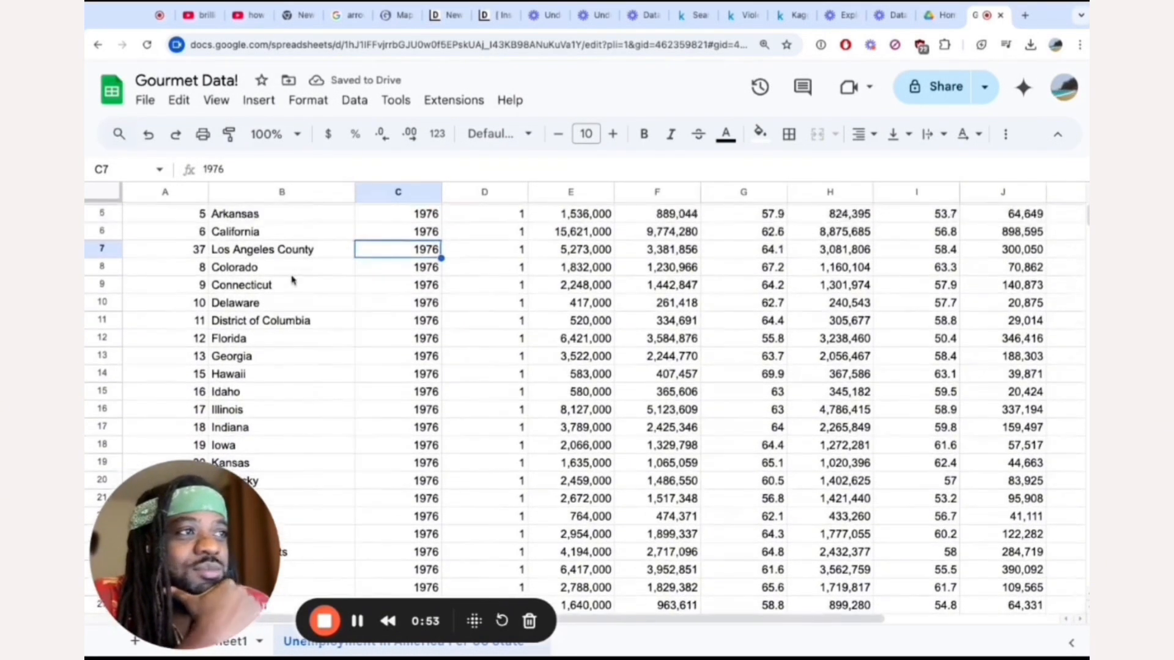
Examine the State/Area entries of the imported data, checking Los Angeles County, New York city and California across months and years.
click(277, 245)
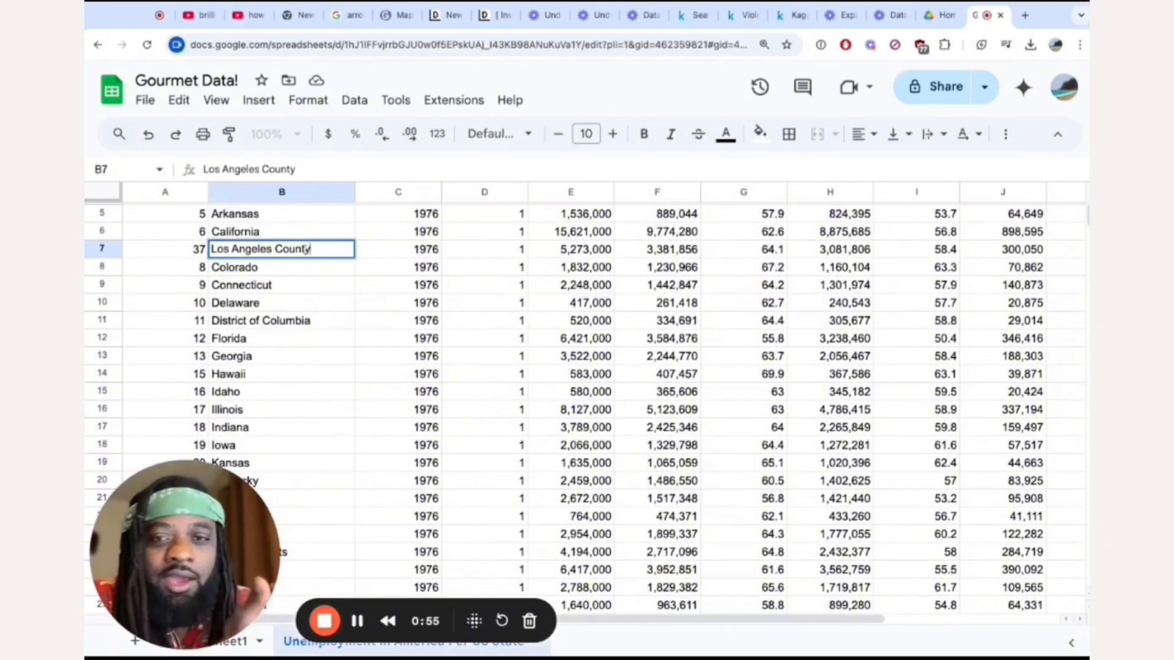
click(376, 252)
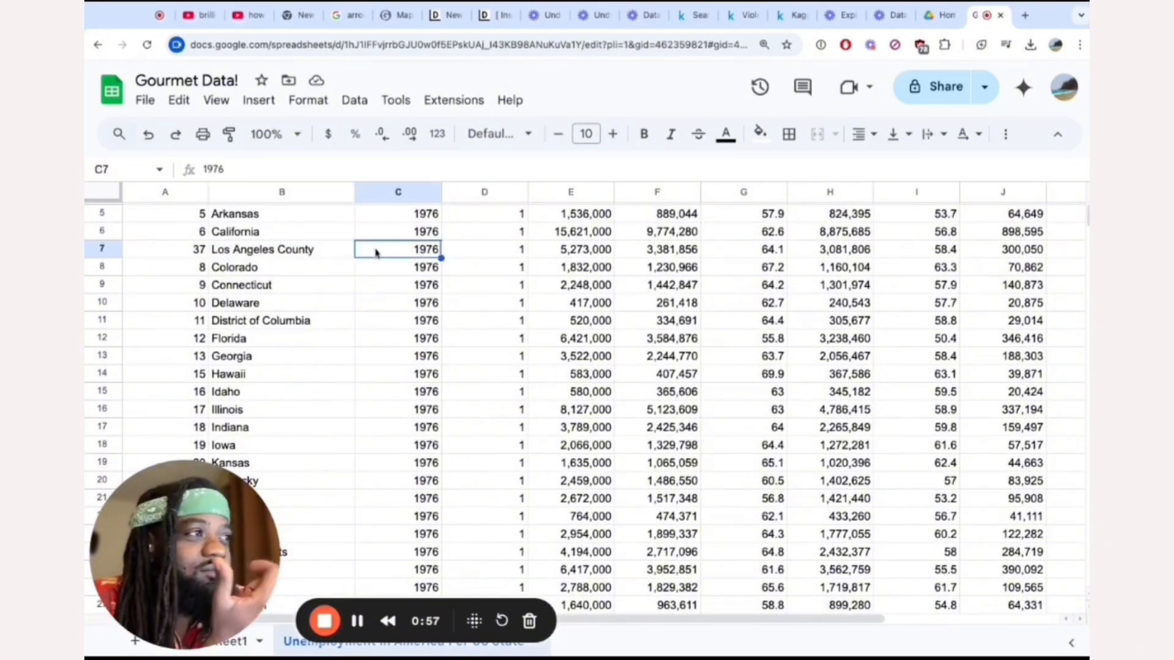
scroll(174, 263, down, 8)
click(177, 353)
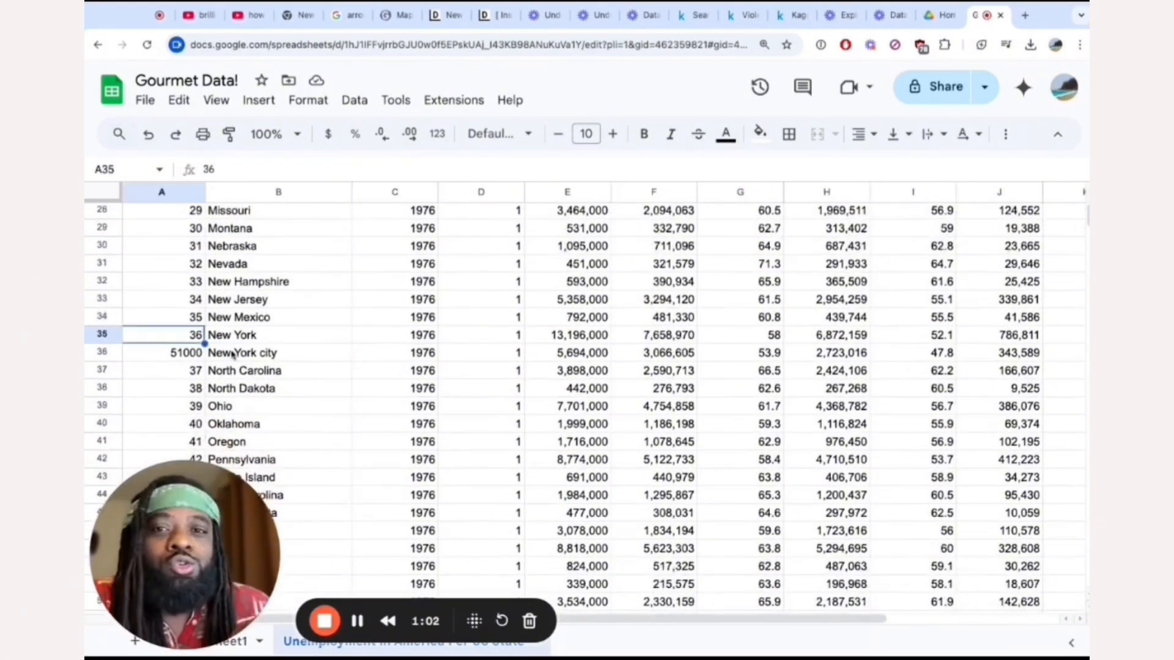
click(234, 355)
scroll(293, 374, down, 5)
scroll(292, 375, down, 4)
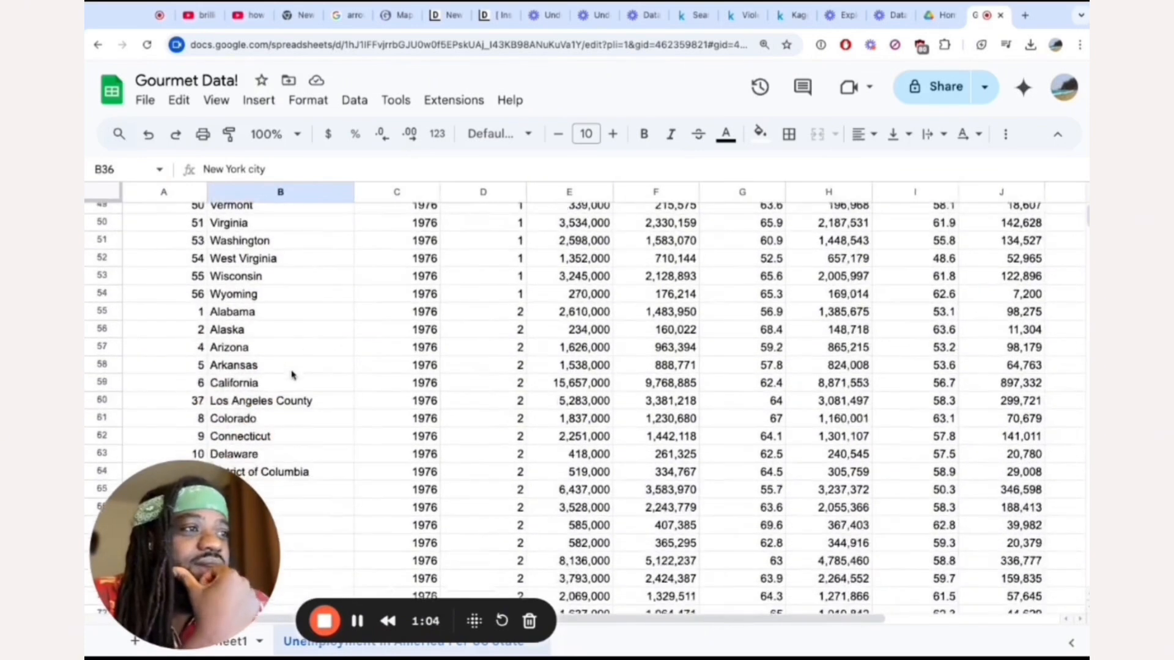
click(228, 367)
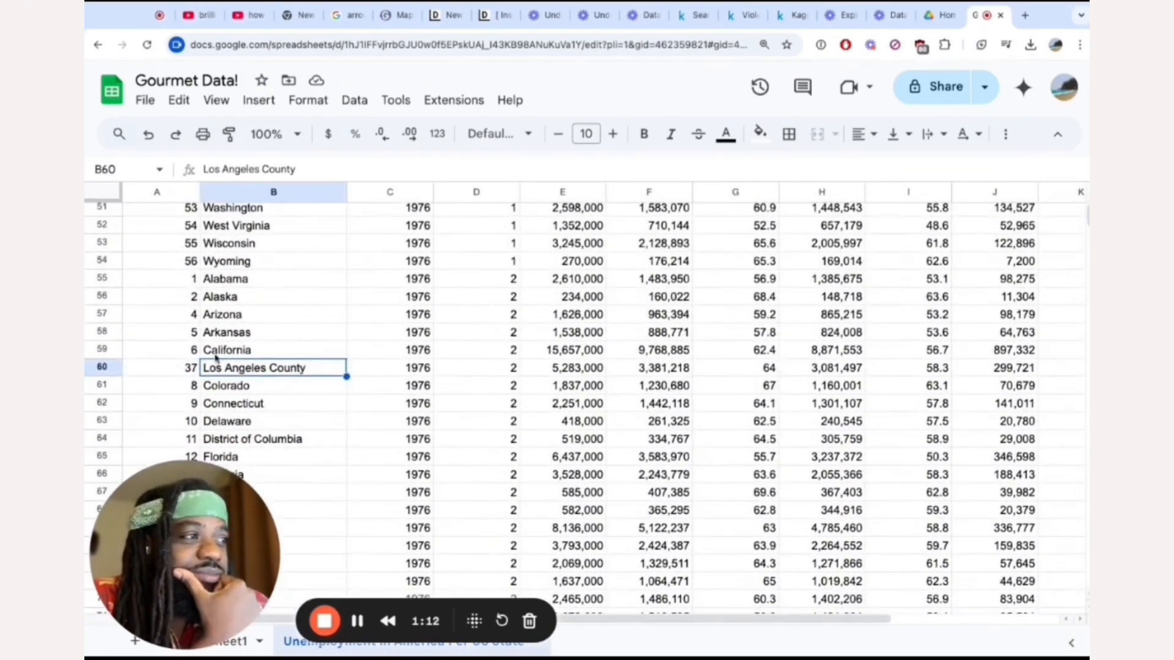
click(219, 354)
scroll(196, 355, up, 17)
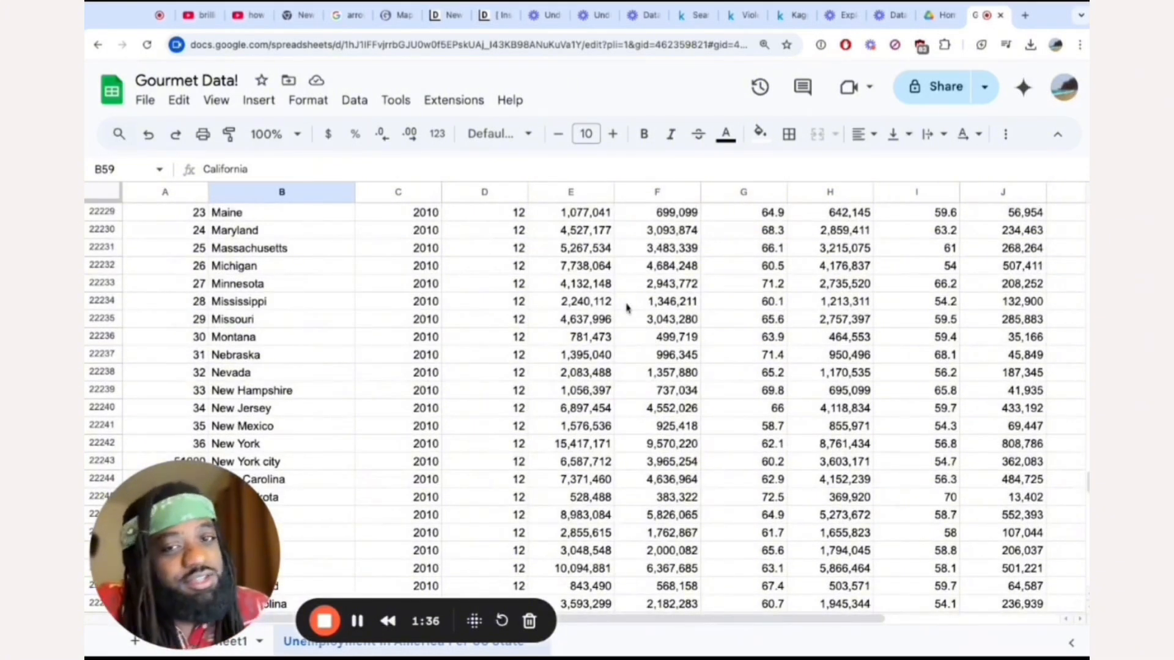
Return to the unemployment dataset page on Kaggle and check the period covered and the Year and Month columns.
click(709, 17)
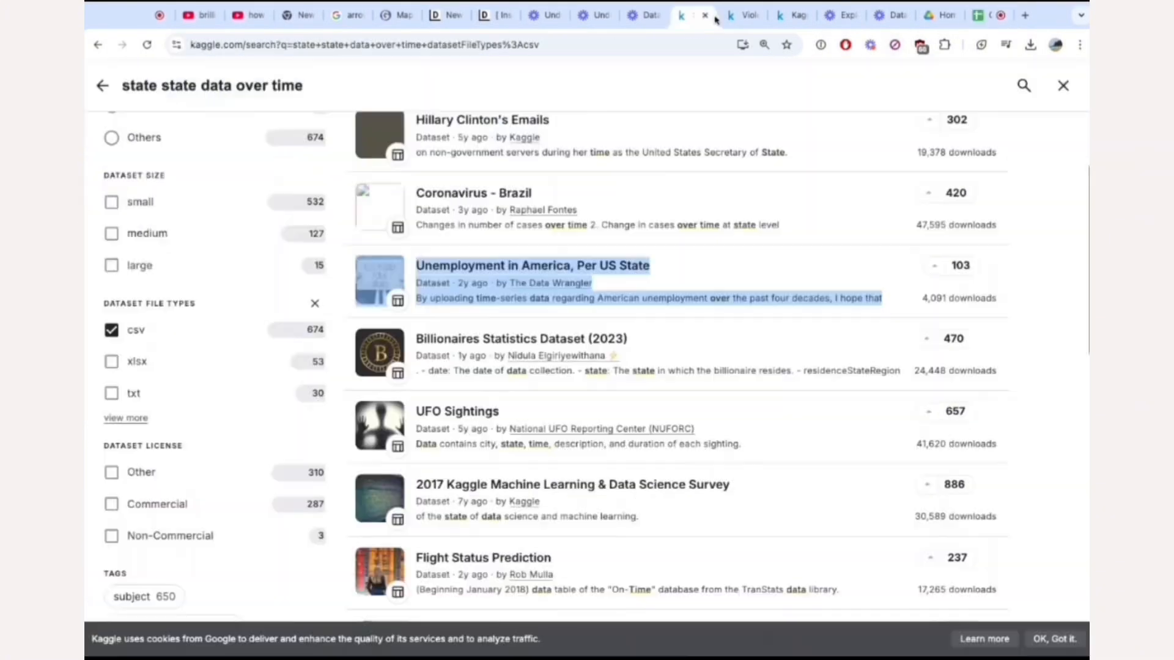
click(747, 18)
click(789, 17)
scroll(619, 270, up, 2)
scroll(618, 270, down, 1)
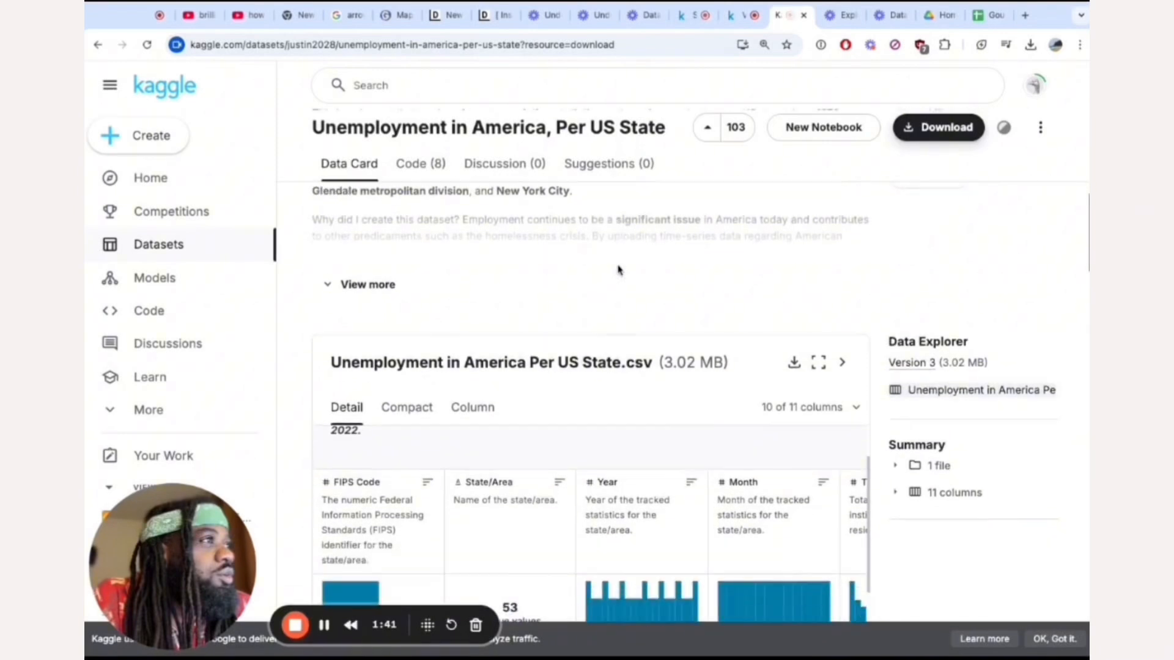
scroll(618, 270, up, 3)
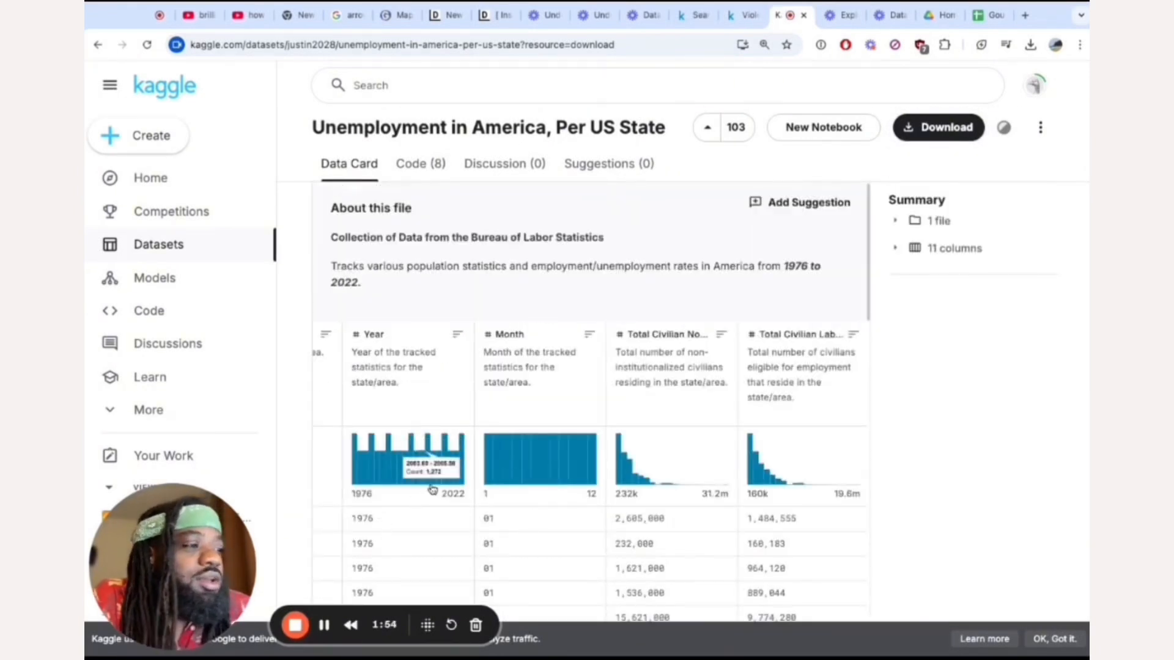
scroll(493, 488, down, 1)
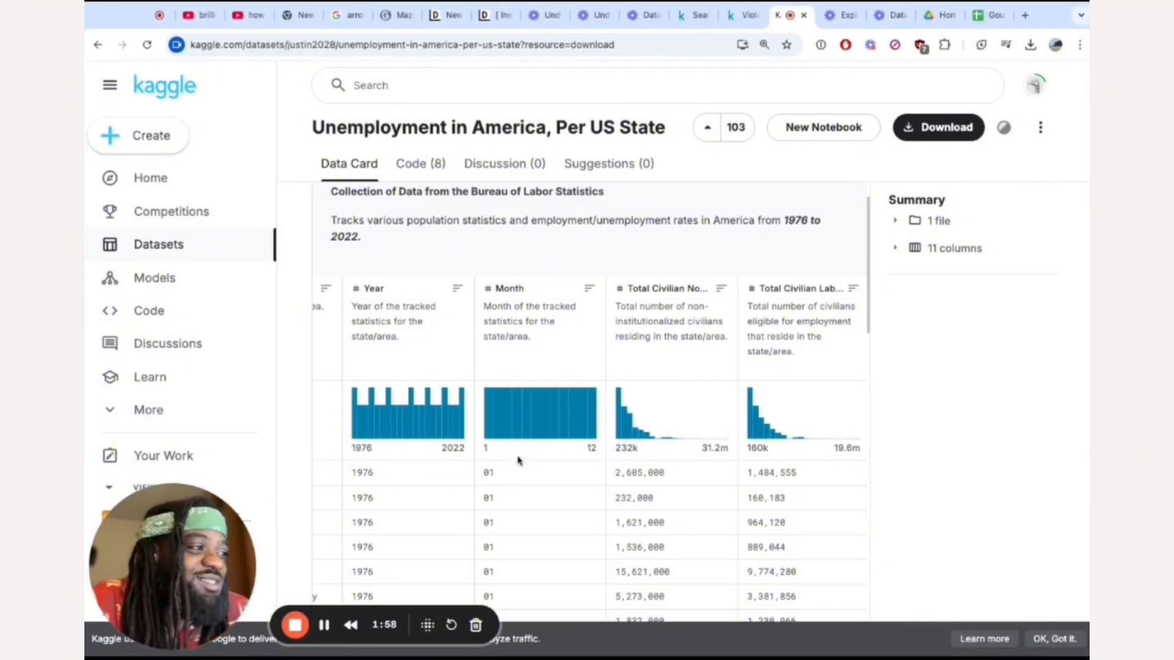
Switch back to the Gourmet Data! spreadsheet and look through its 2010 rows.
click(989, 14)
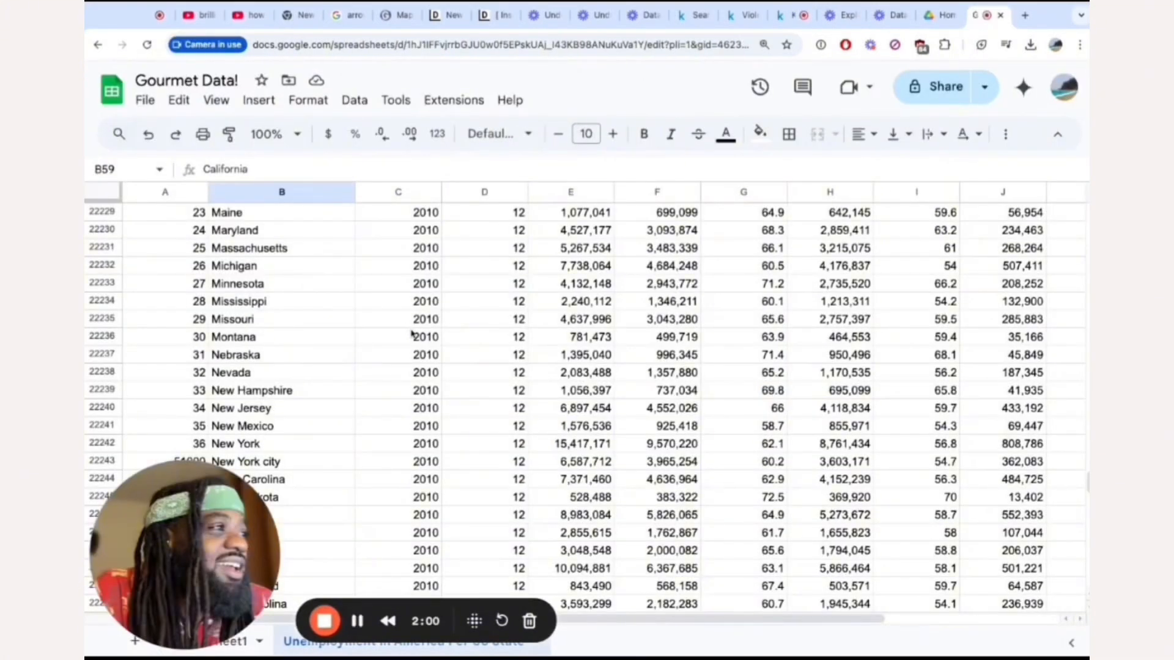
scroll(413, 334, up, 20)
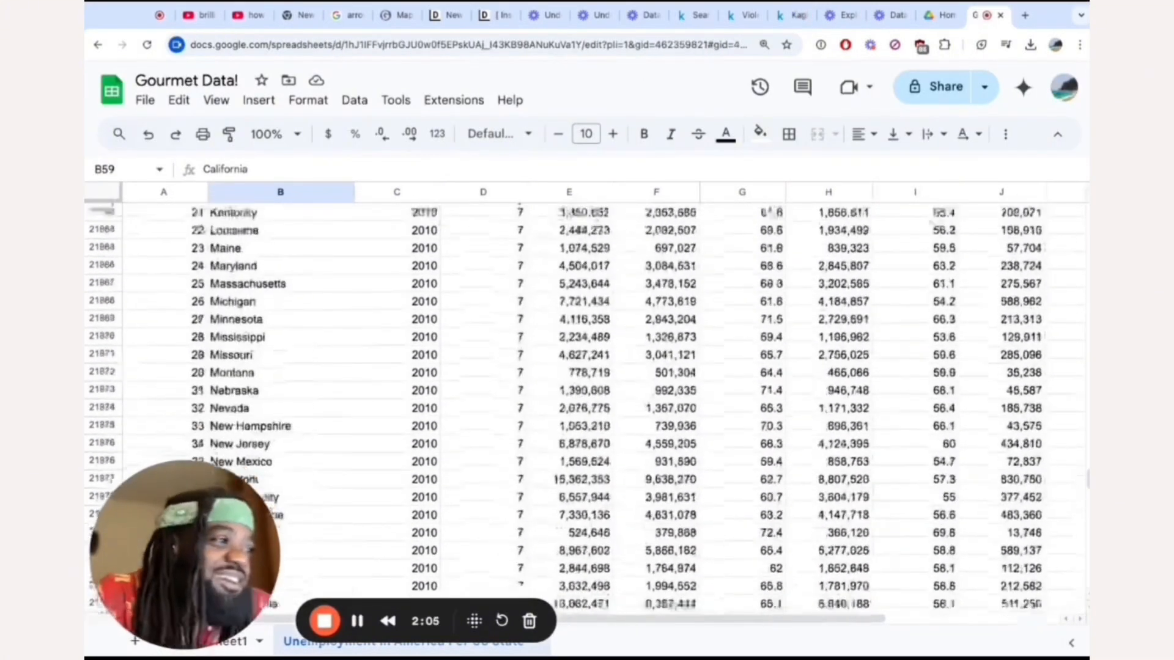
scroll(412, 335, down, 20)
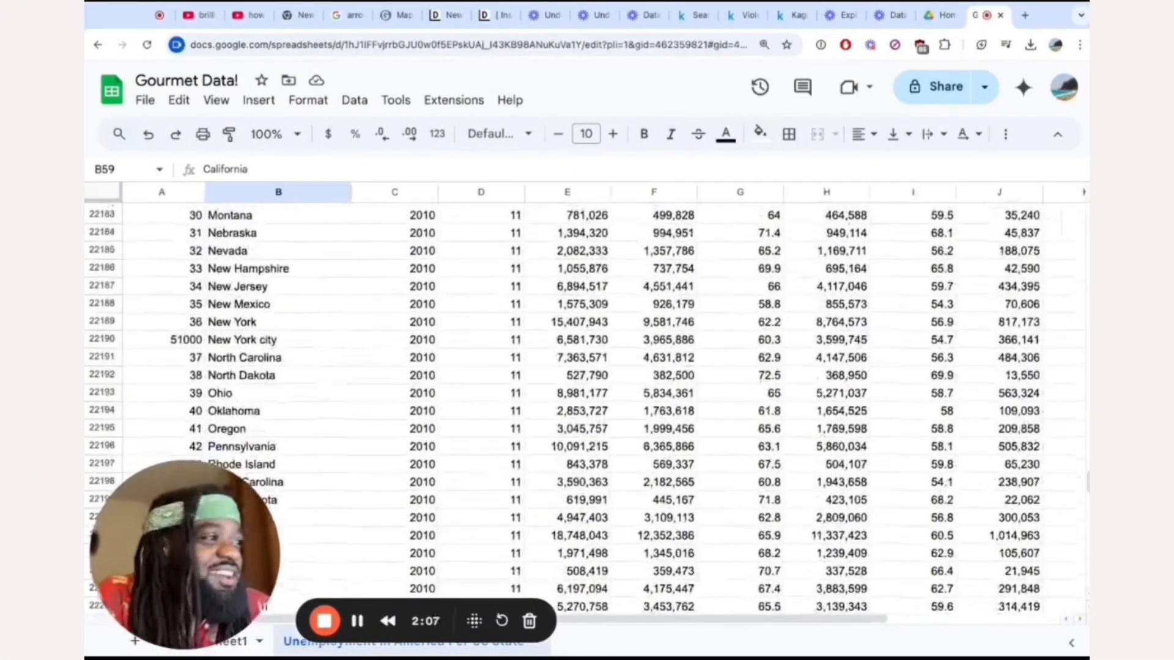
Freeze the header row of the Unemployment in America Per US State sheet.
scroll(519, 272, up, 20)
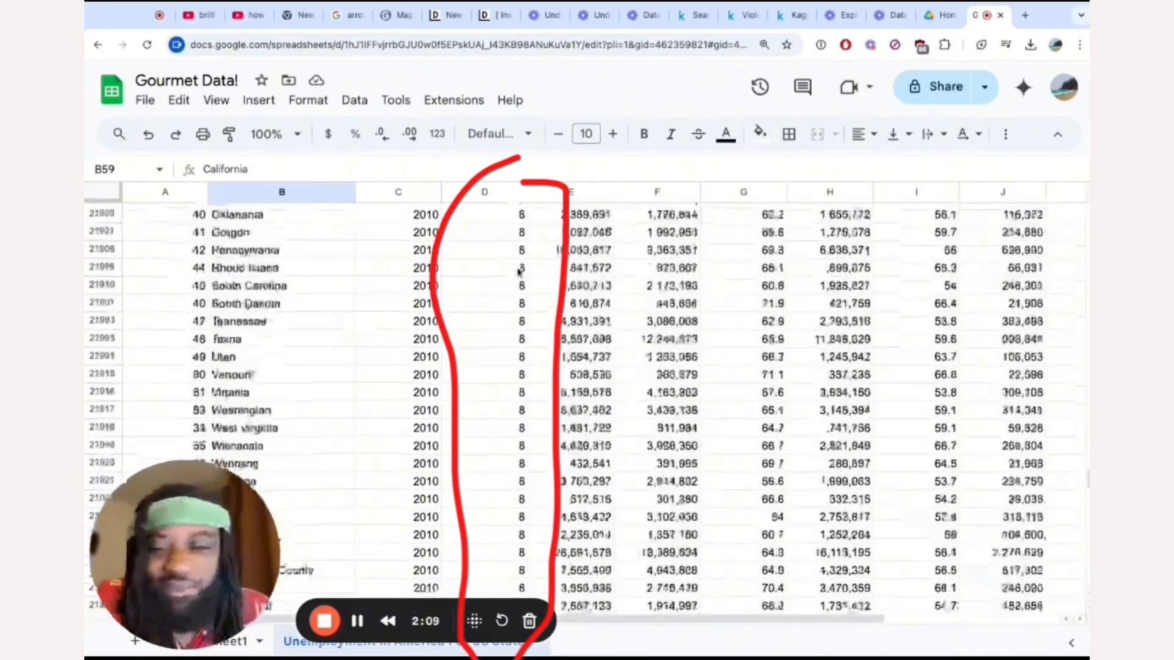
scroll(519, 272, up, 20)
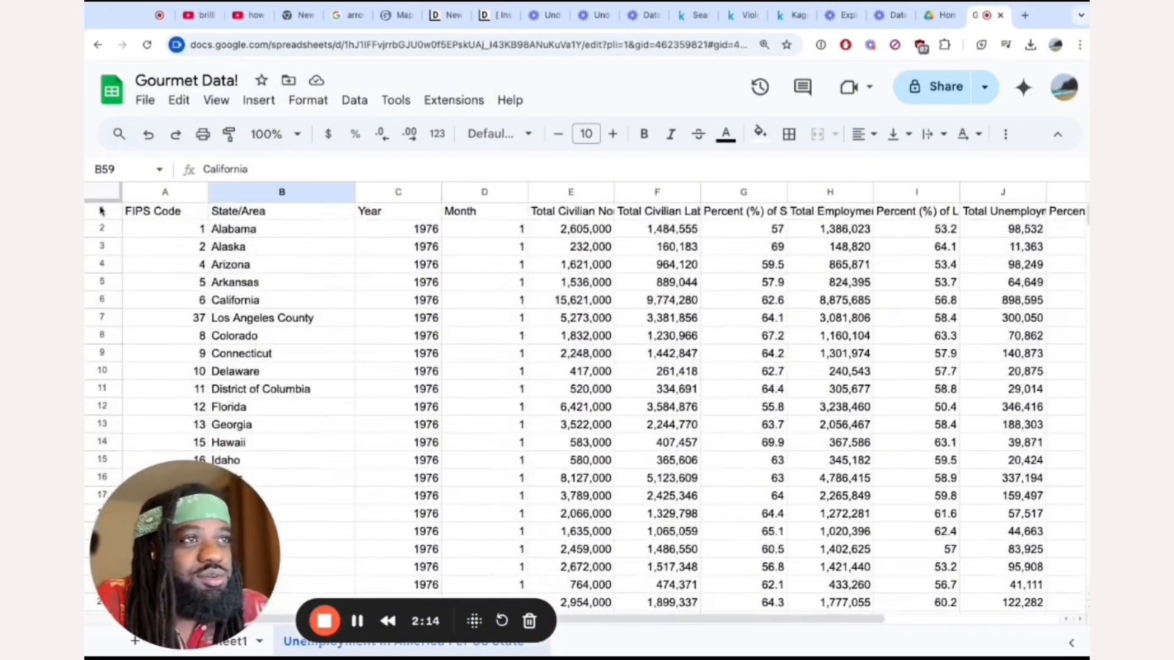
click(101, 211)
right_click(102, 211)
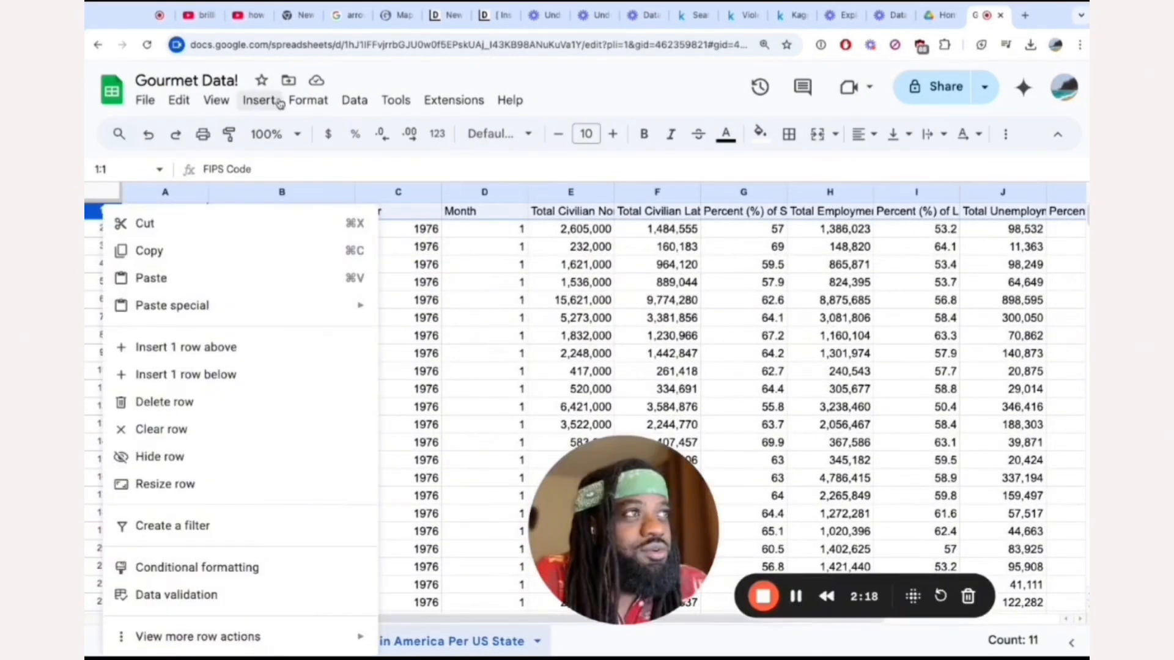
click(216, 101)
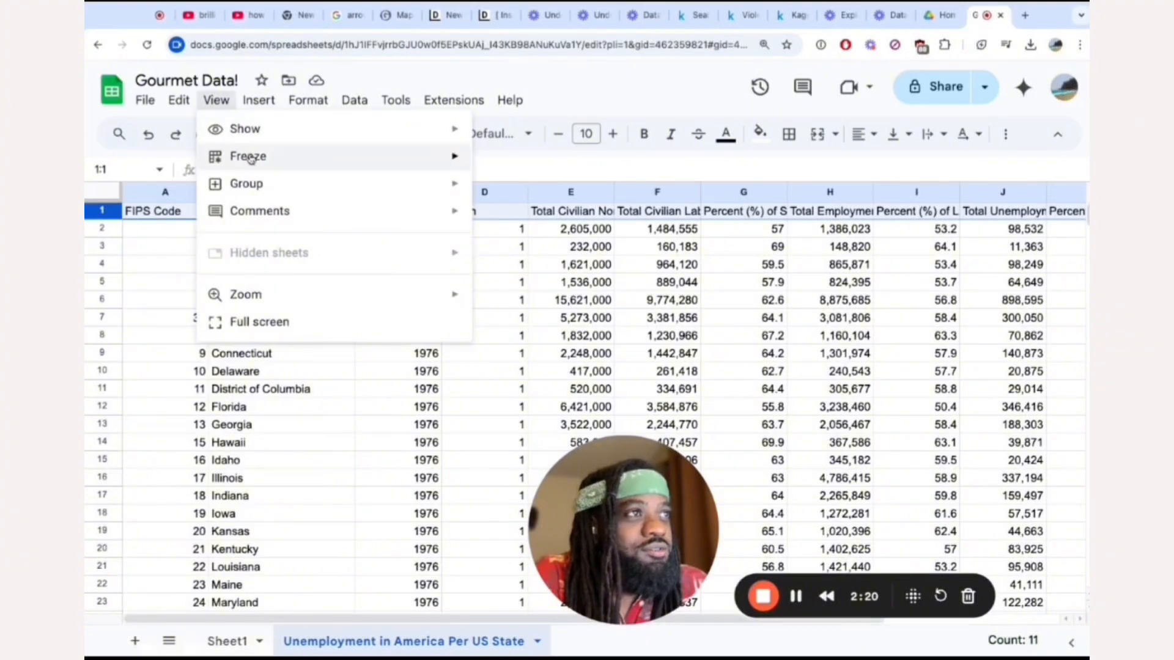
mouse_move(249, 158)
click(543, 194)
click(411, 401)
Look through the 1976 rows, checking how the State/Area entries repeat for each month.
scroll(411, 404, down, 20)
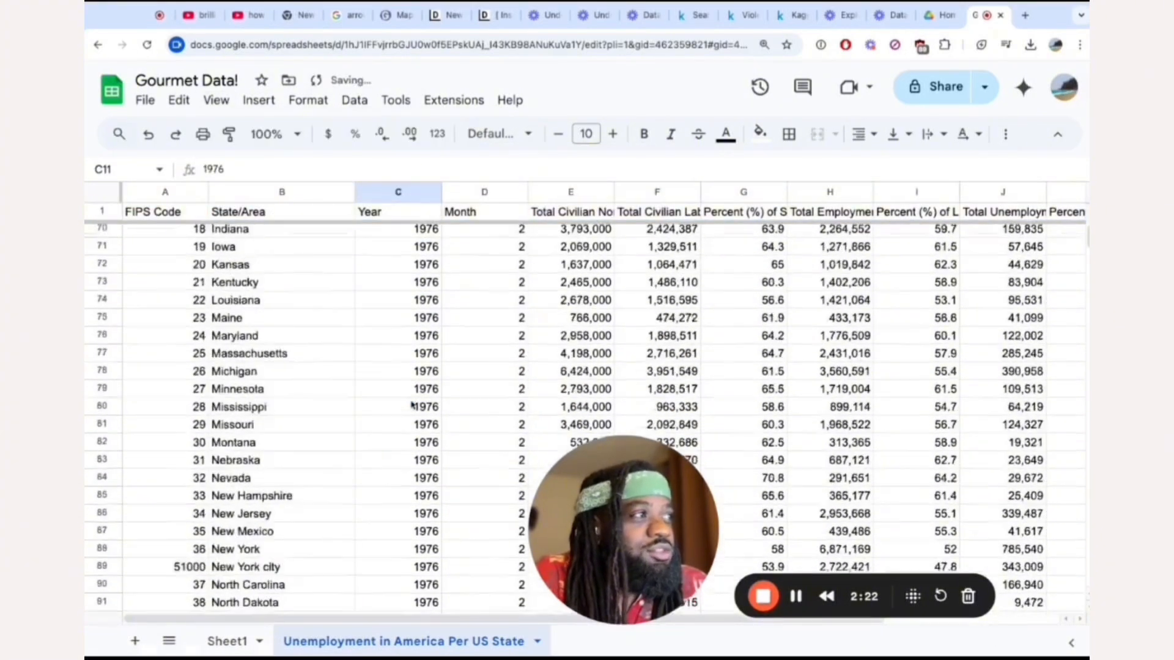
scroll(411, 403, up, 20)
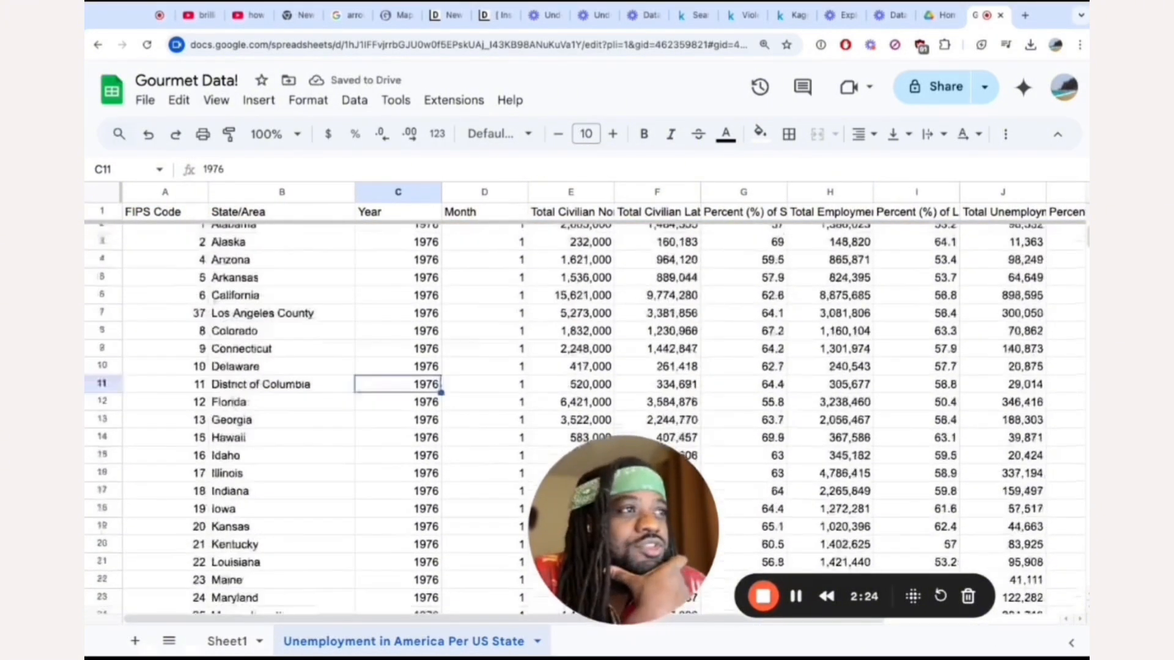
scroll(410, 404, down, 20)
scroll(502, 248, up, 20)
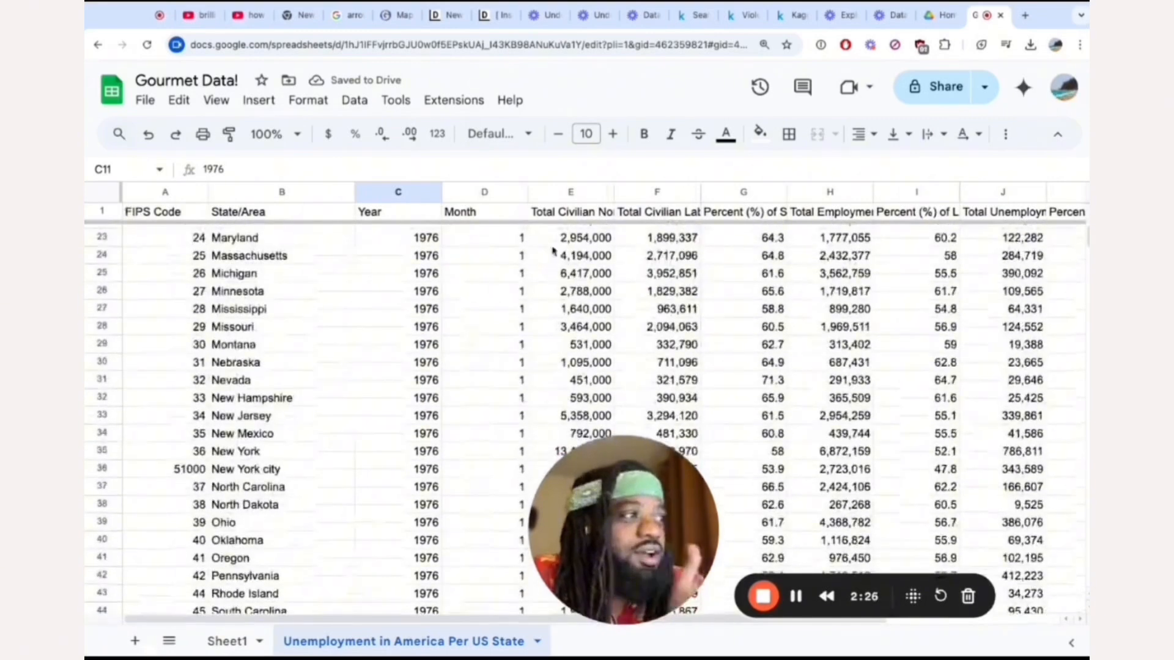
scroll(343, 254, up, 7)
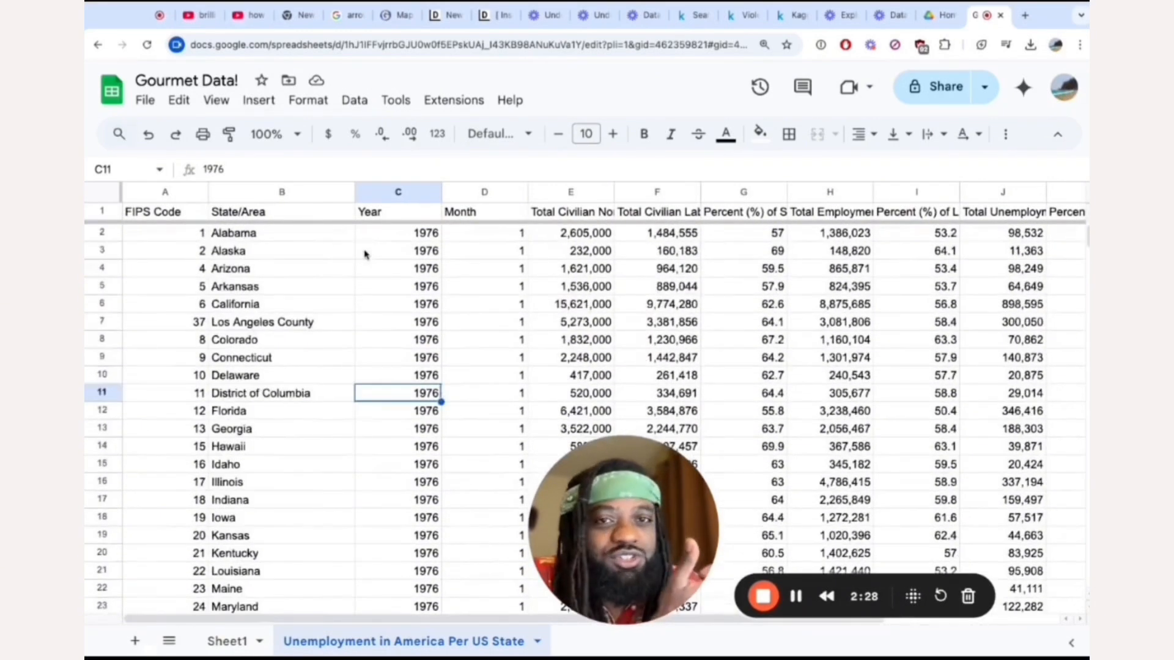
scroll(366, 254, down, 20)
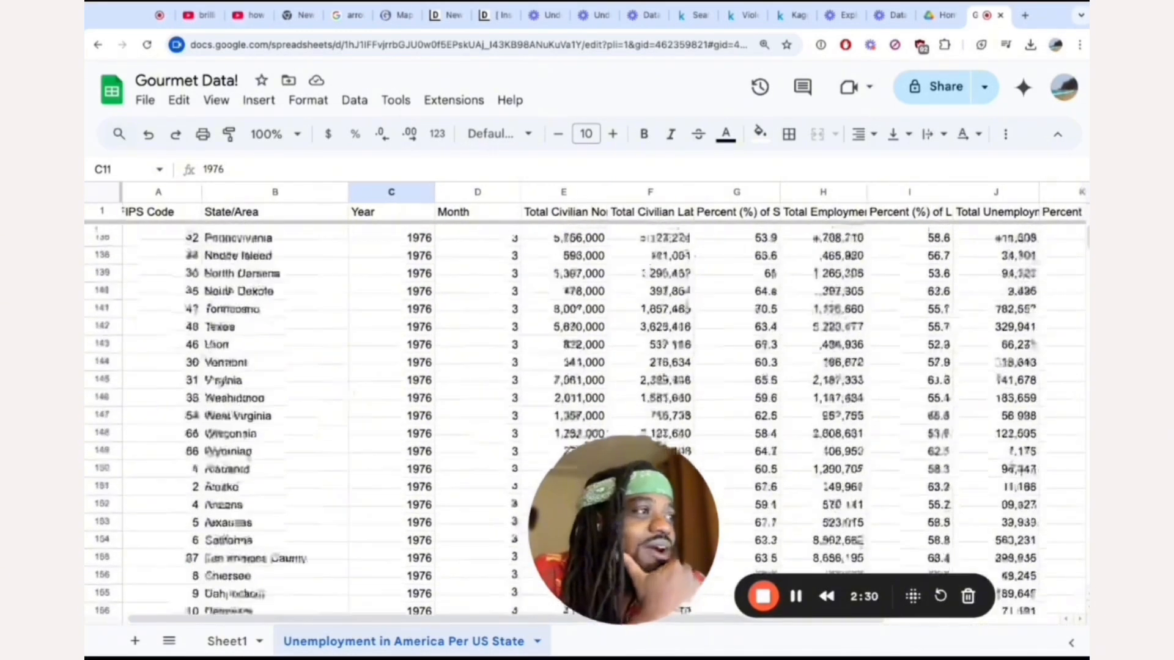
scroll(578, 415, down, 3)
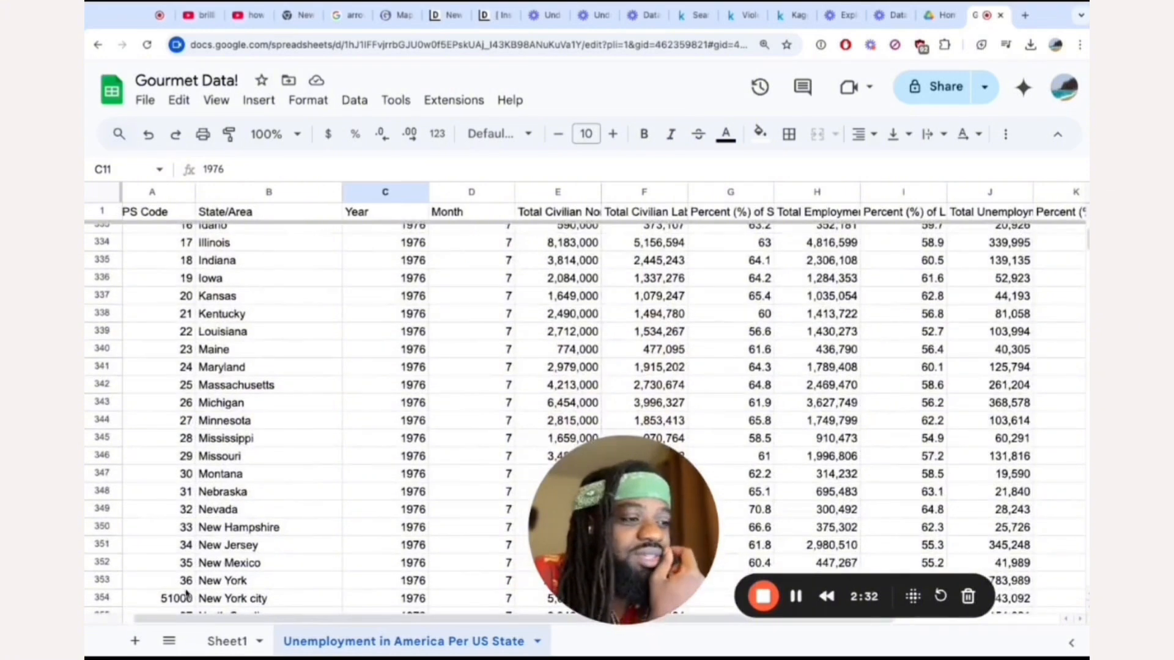
Add a blank second sheet and locate the first January 1994 row in the unemployment data.
click(137, 641)
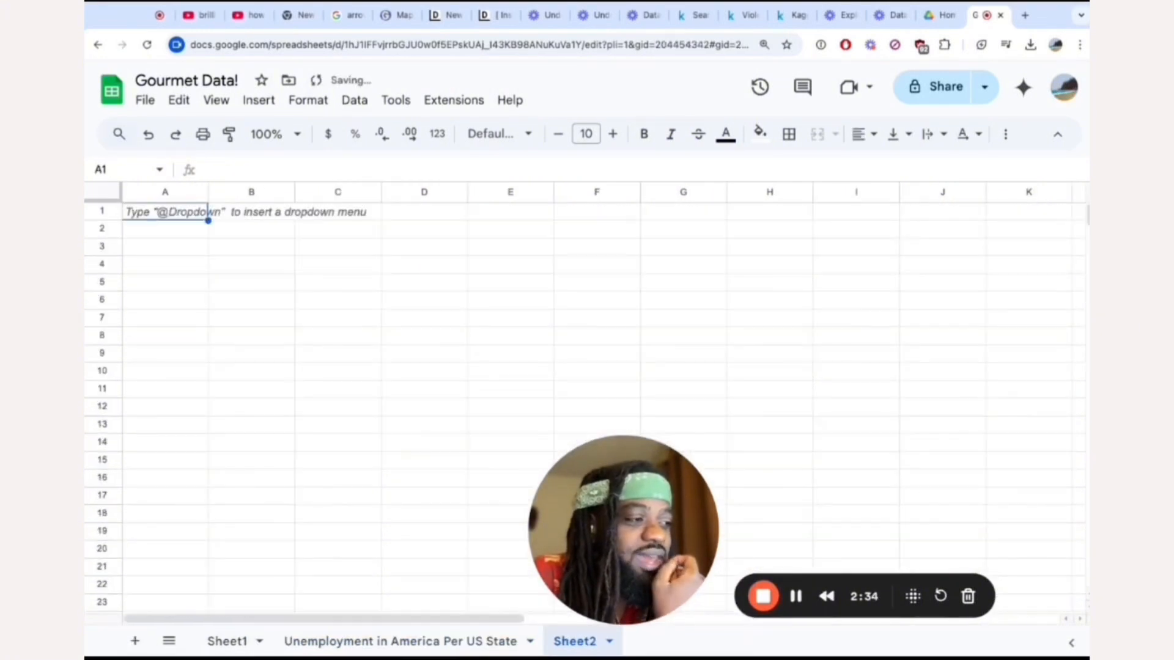
click(480, 639)
scroll(372, 388, down, 20)
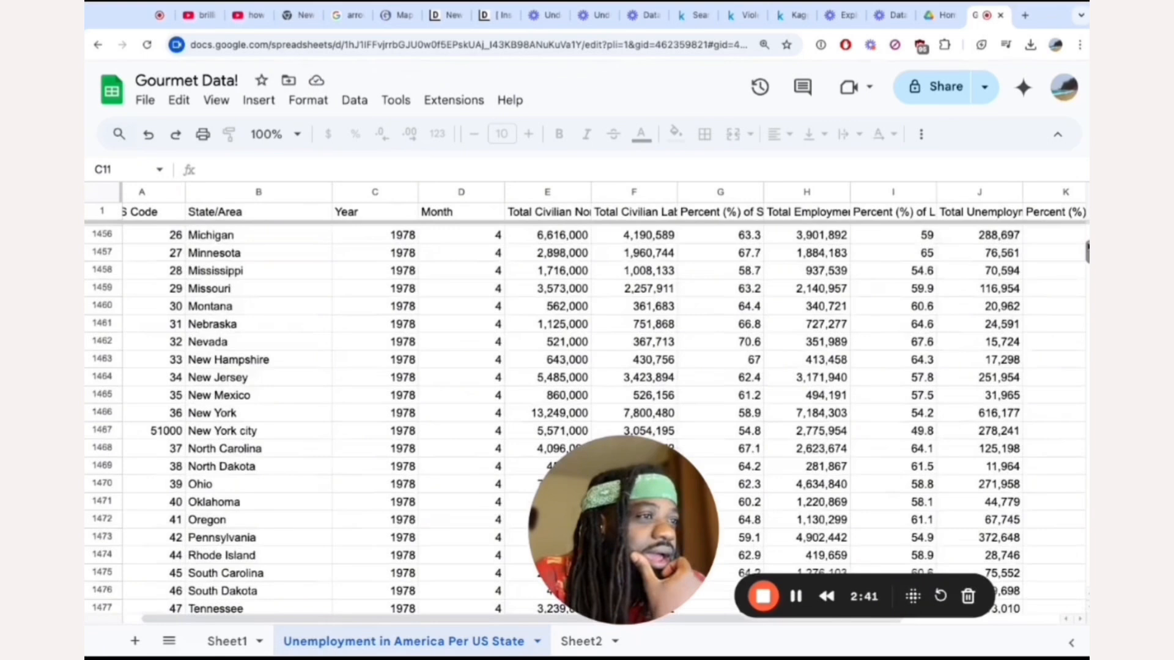
drag(1087, 252, 1087, 369)
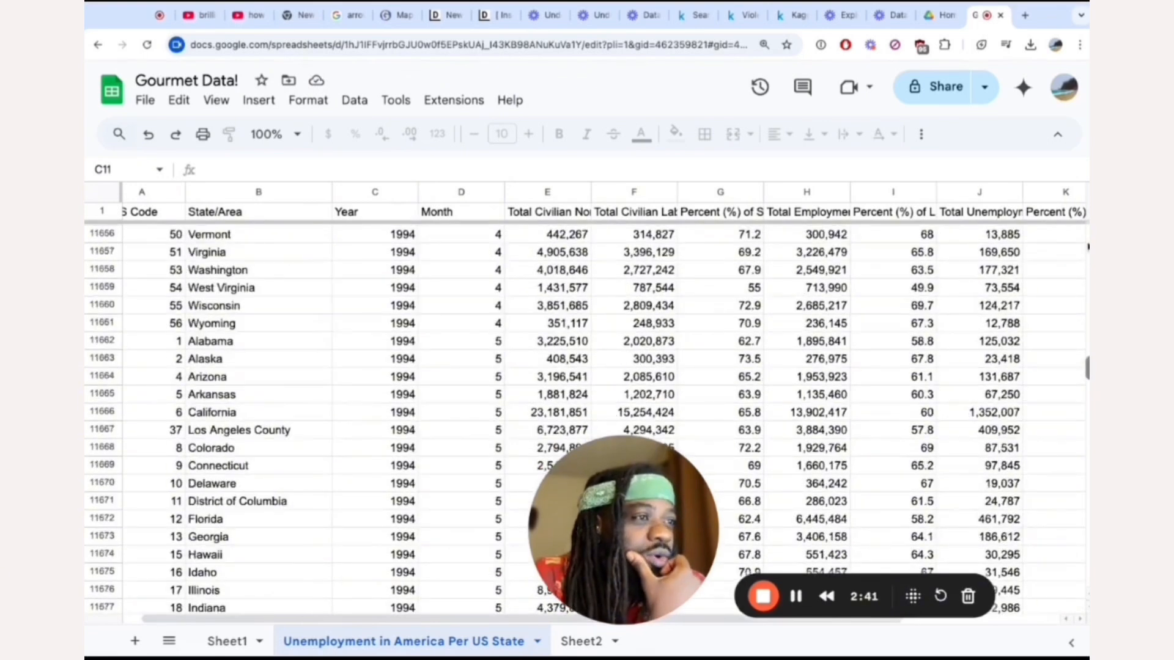
click(172, 340)
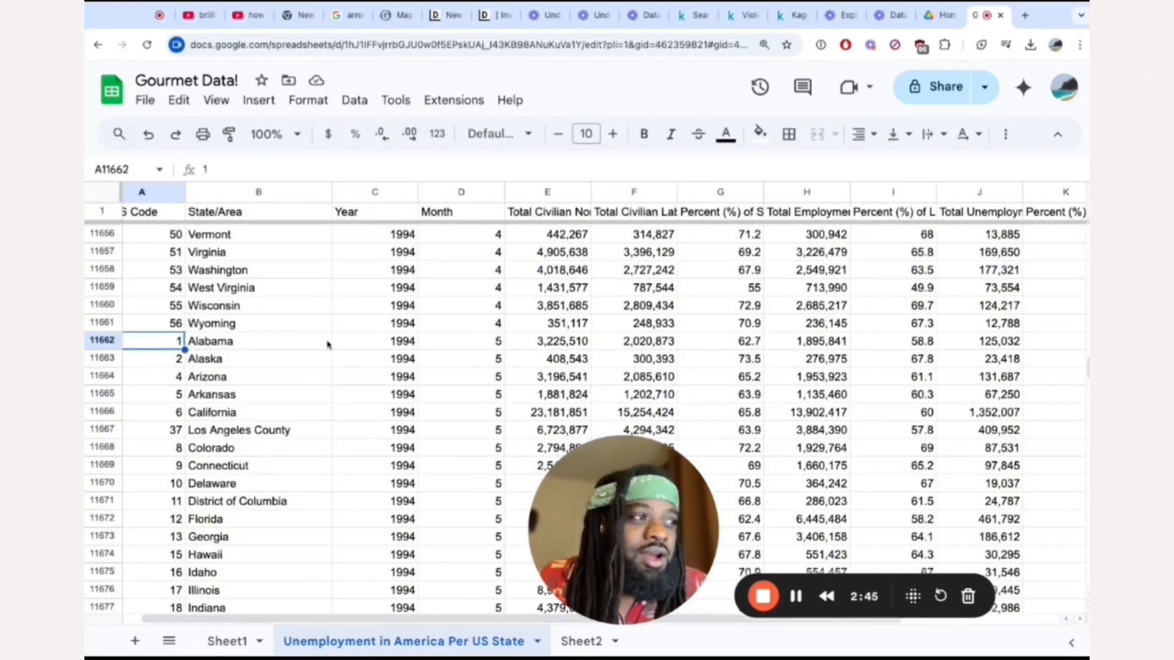
scroll(335, 348, up, 20)
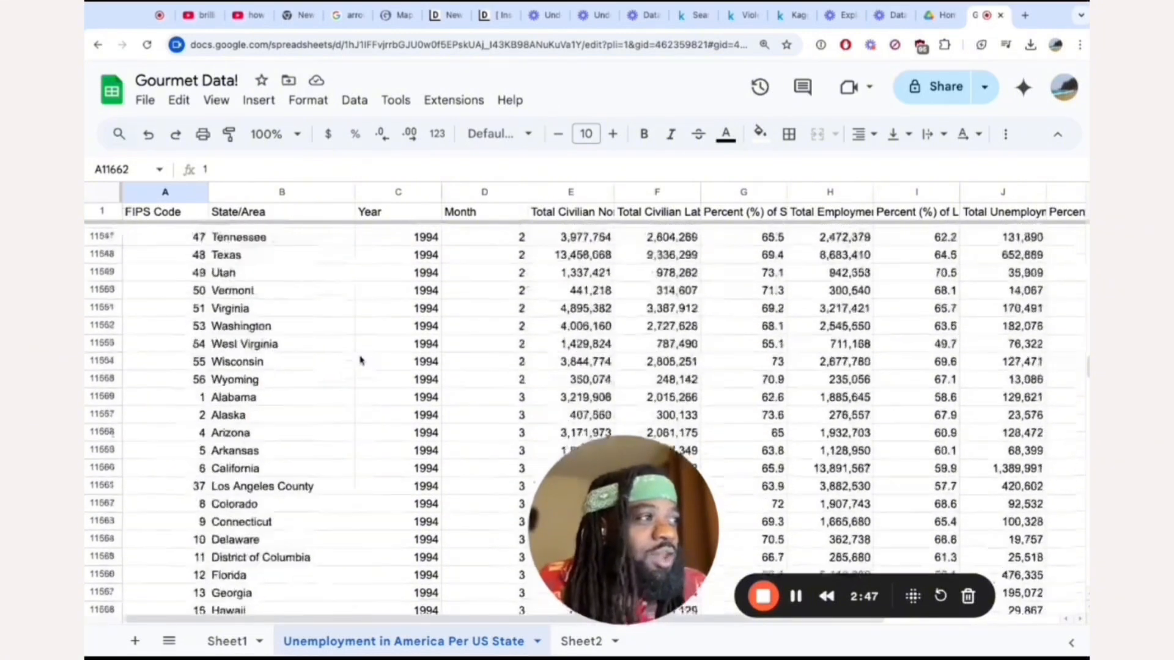
scroll(361, 361, up, 20)
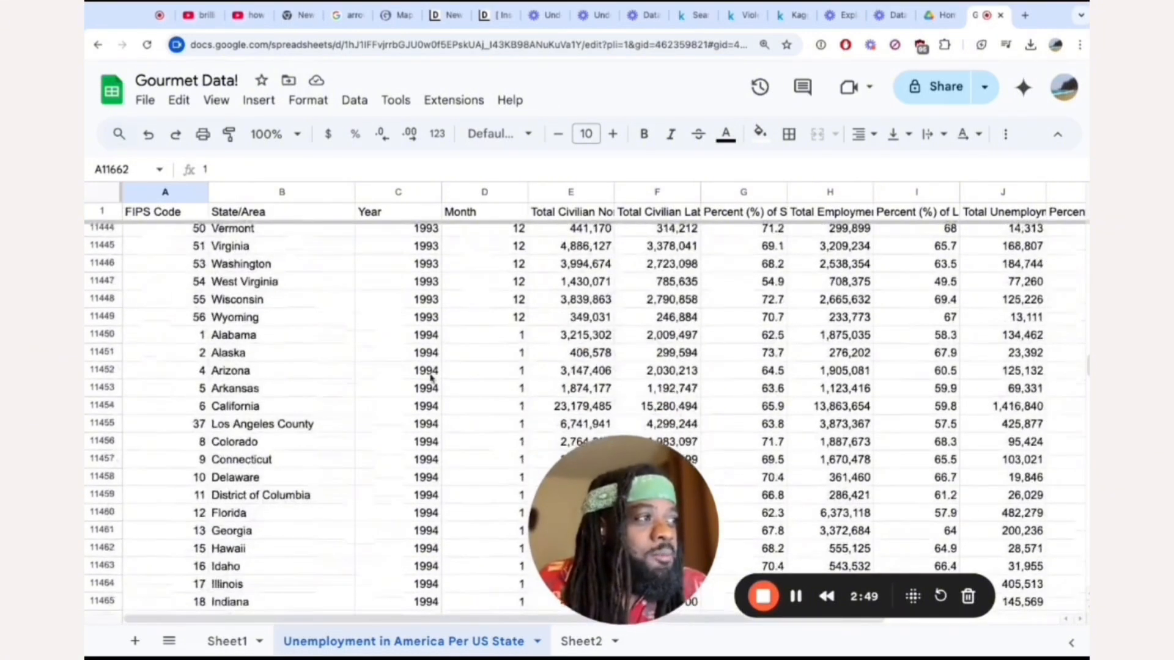
Copy all January 1994 rows, from Alabama through Wyoming, into Sheet2 starting at row 2.
click(104, 335)
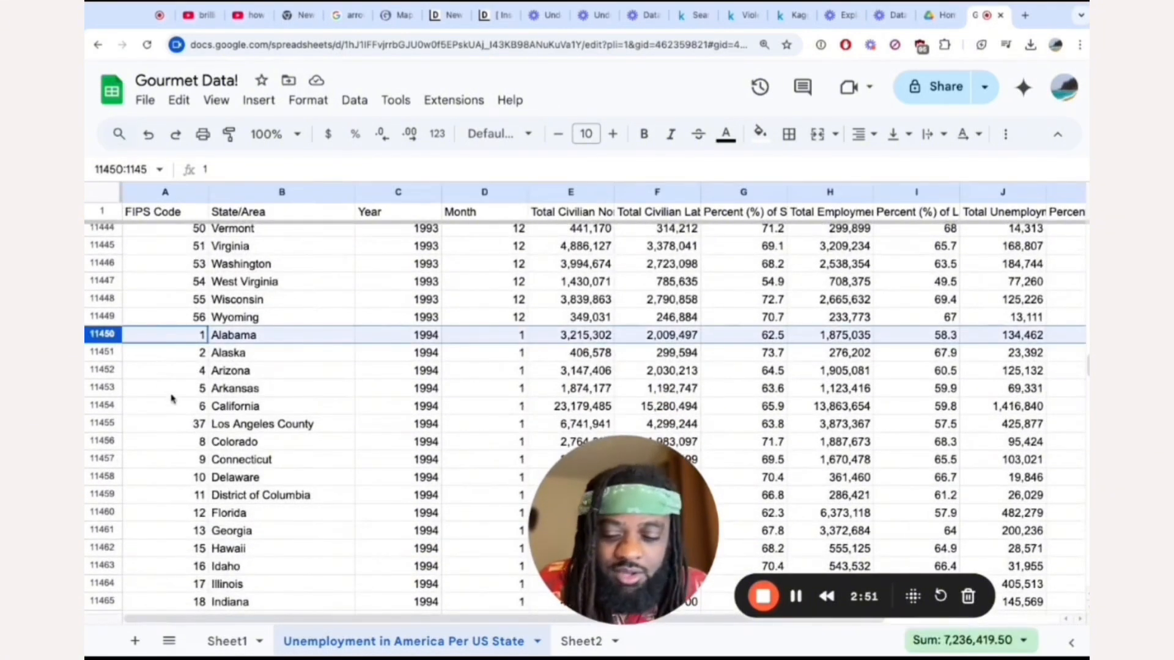
scroll(176, 407, down, 18)
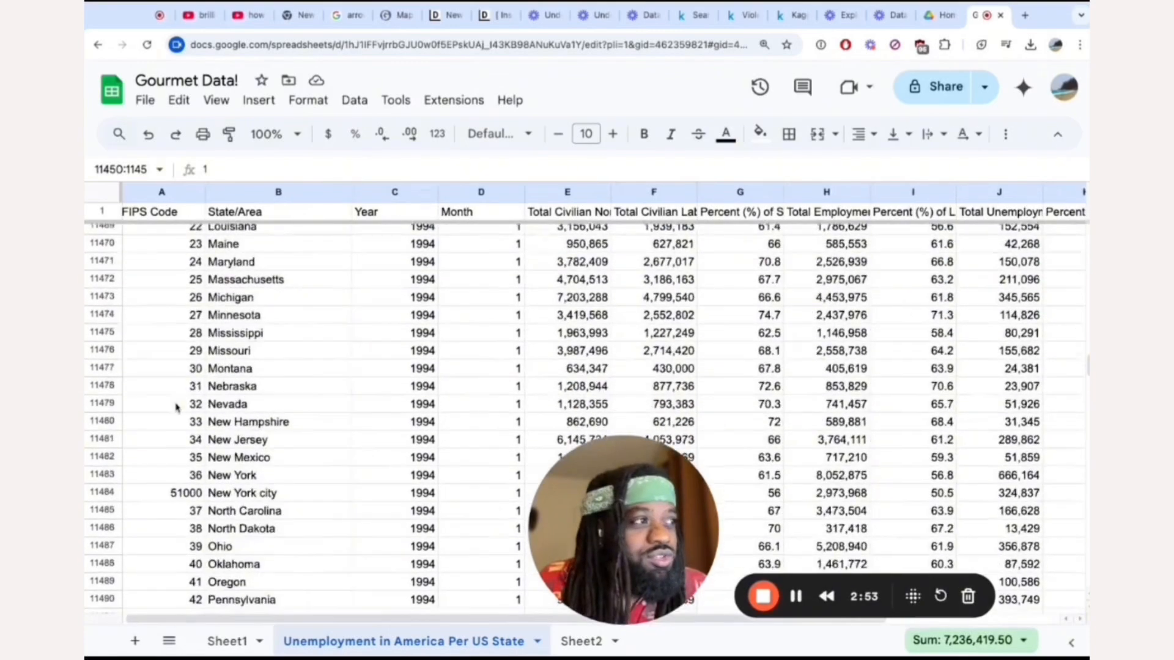
scroll(587, 416, up, 2)
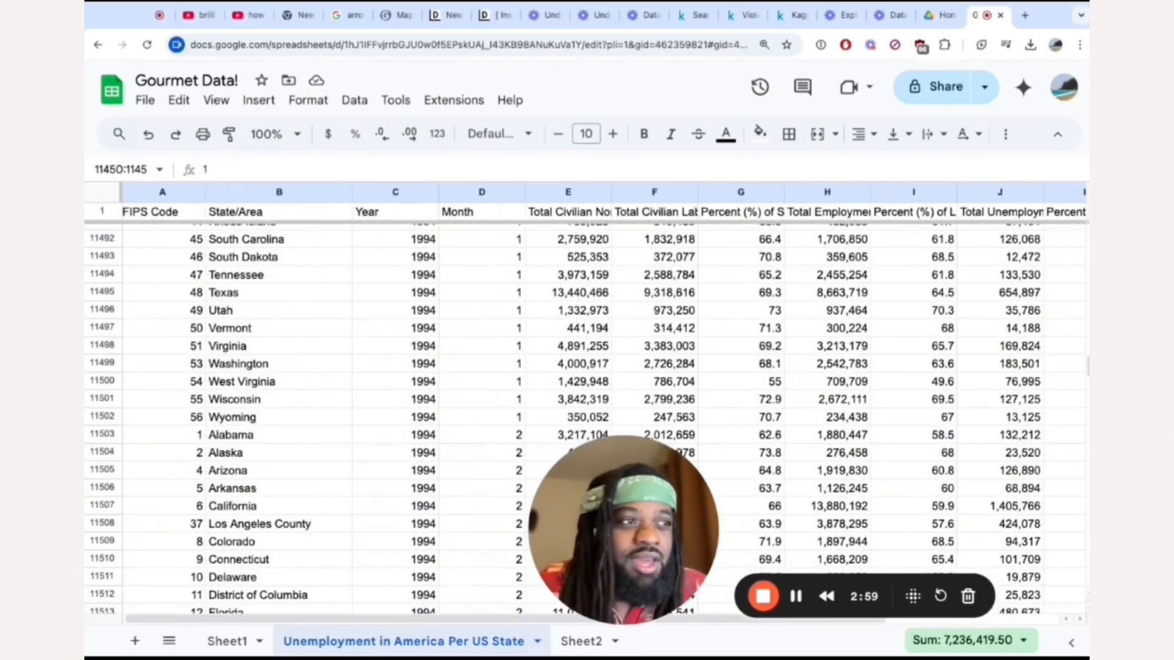
shift+click(102, 419)
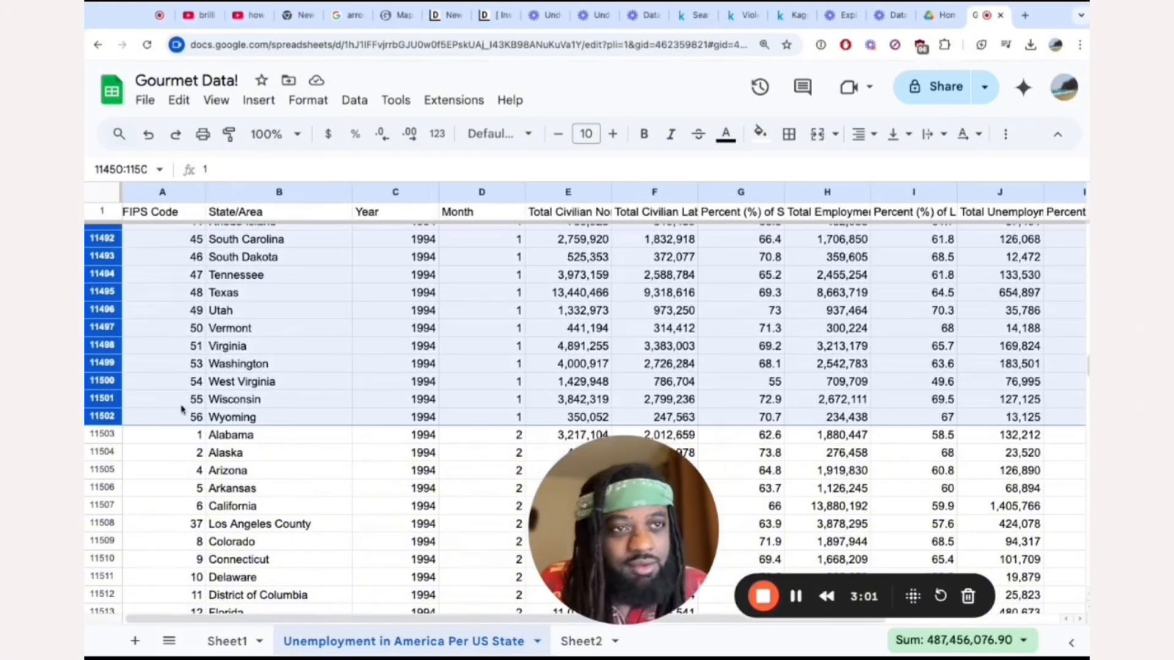
key(ctrl+c)
click(574, 641)
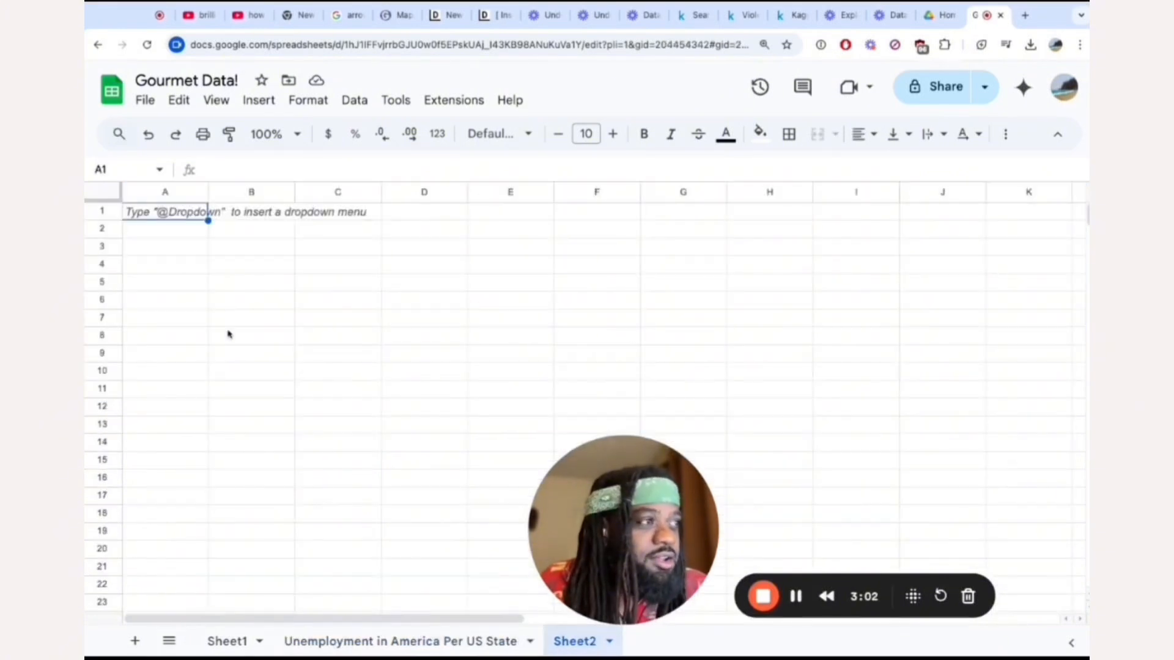
click(152, 220)
key(ctrl+v)
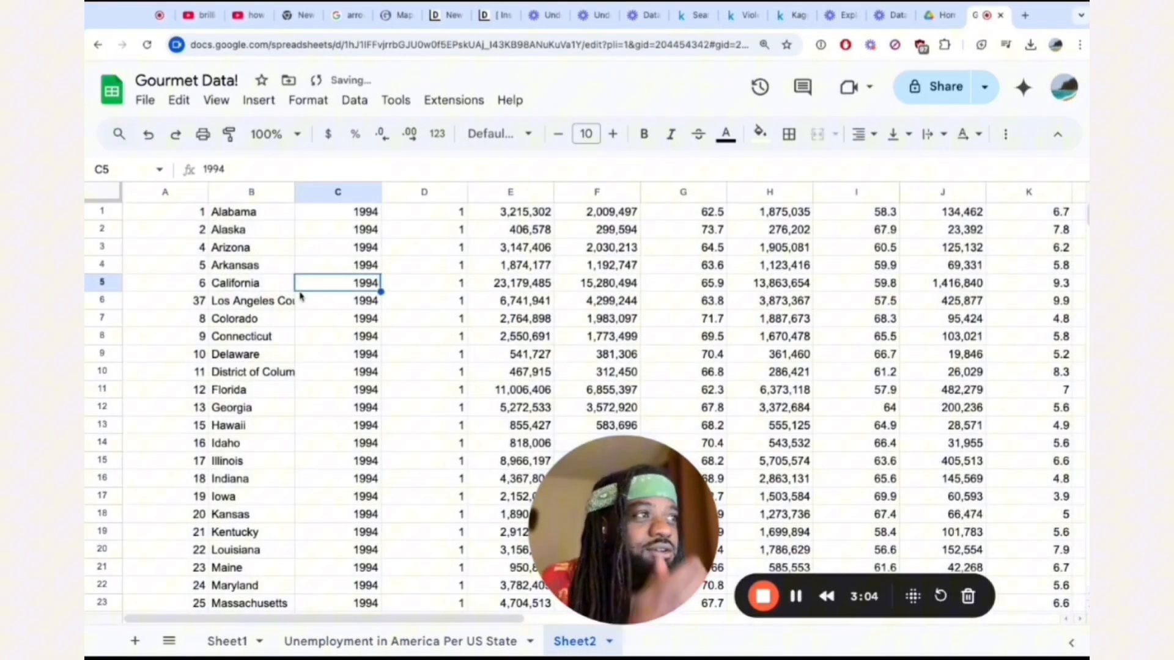
Wrap the text of the header row in Sheet2.
click(102, 212)
click(308, 100)
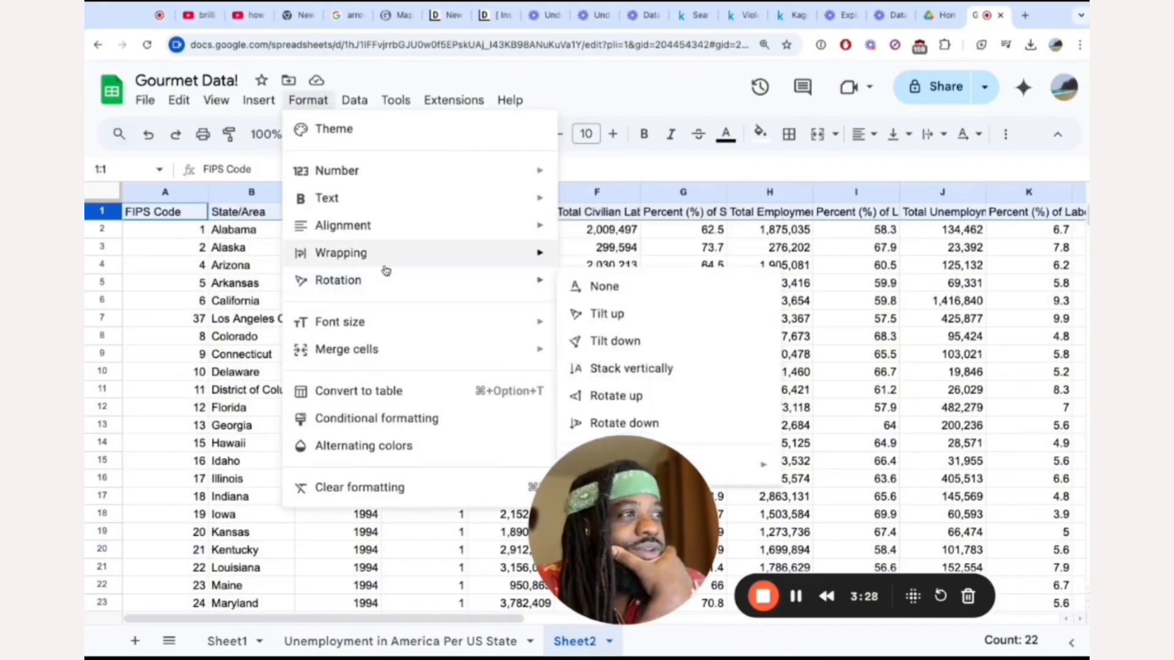
mouse_move(341, 252)
click(618, 284)
click(510, 306)
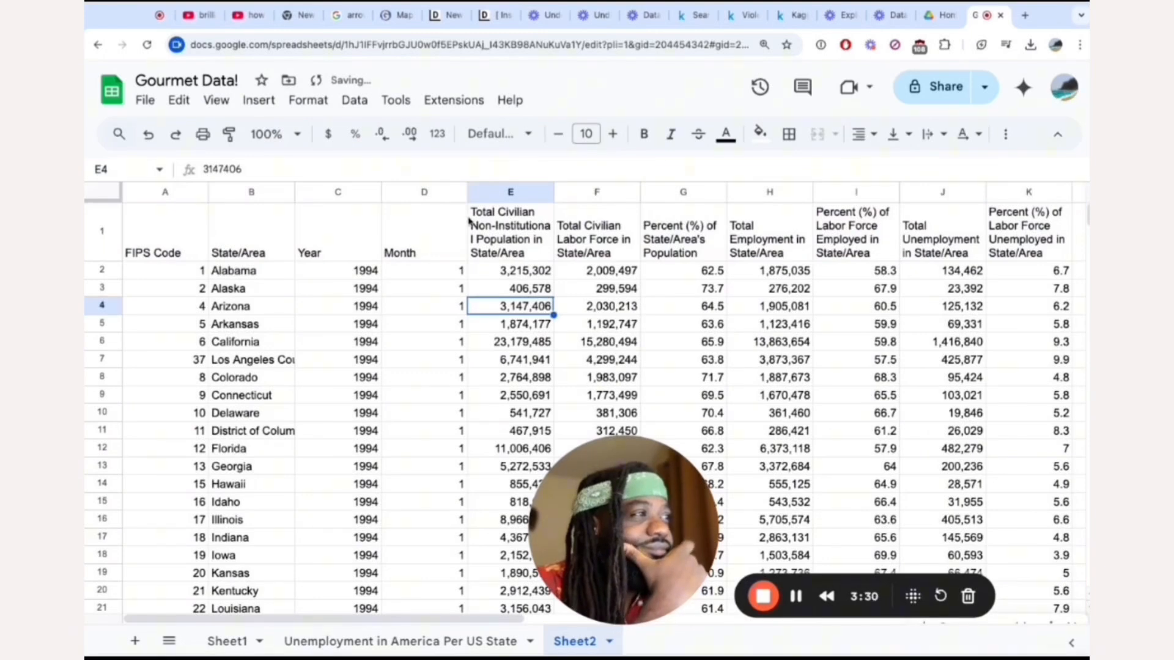
Look across the Sheet2 columns and select the Percent (%) of Labor Force Unemployed in State/Area column.
scroll(470, 222, right, 1)
scroll(444, 225, left, 1)
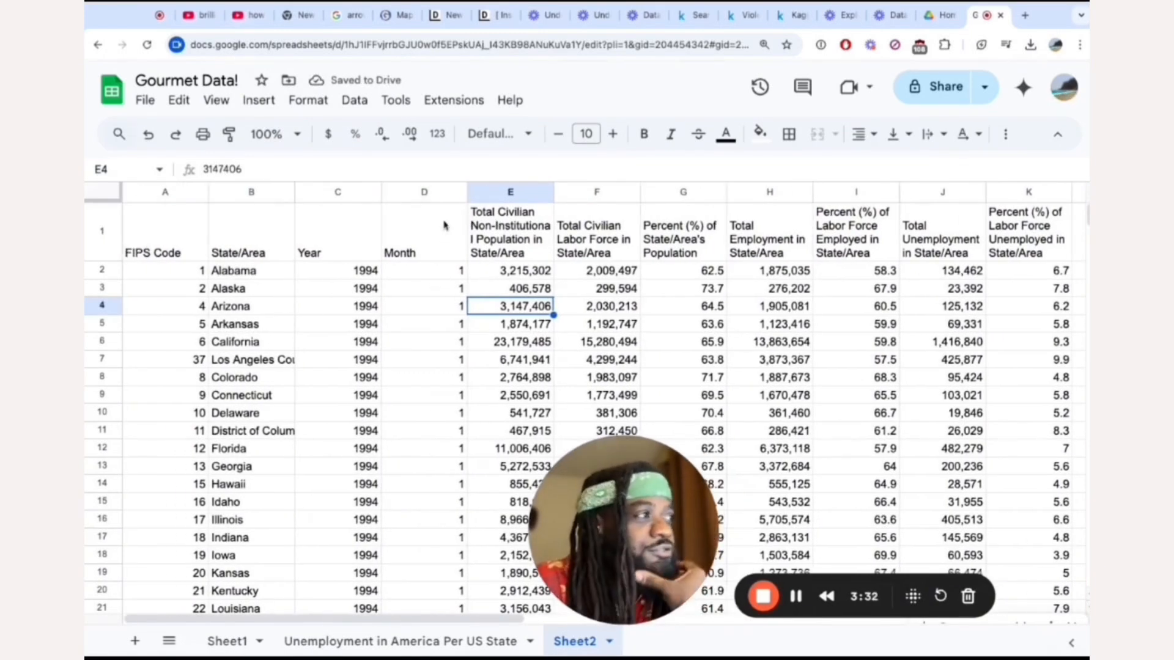
scroll(444, 225, right, 5)
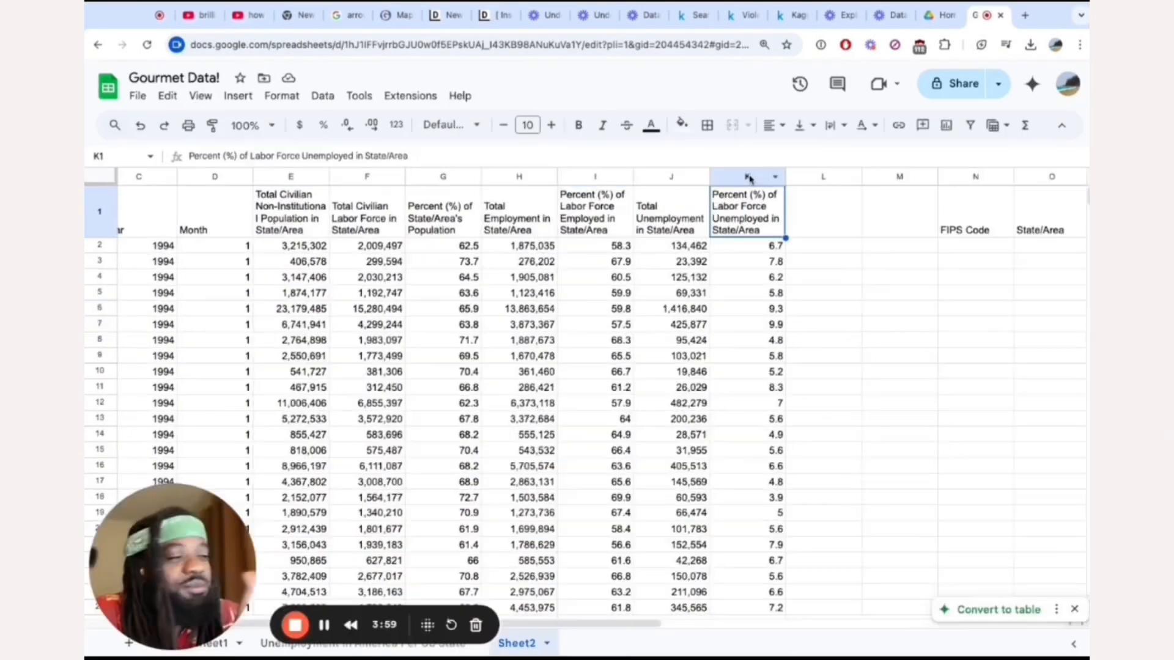
click(749, 178)
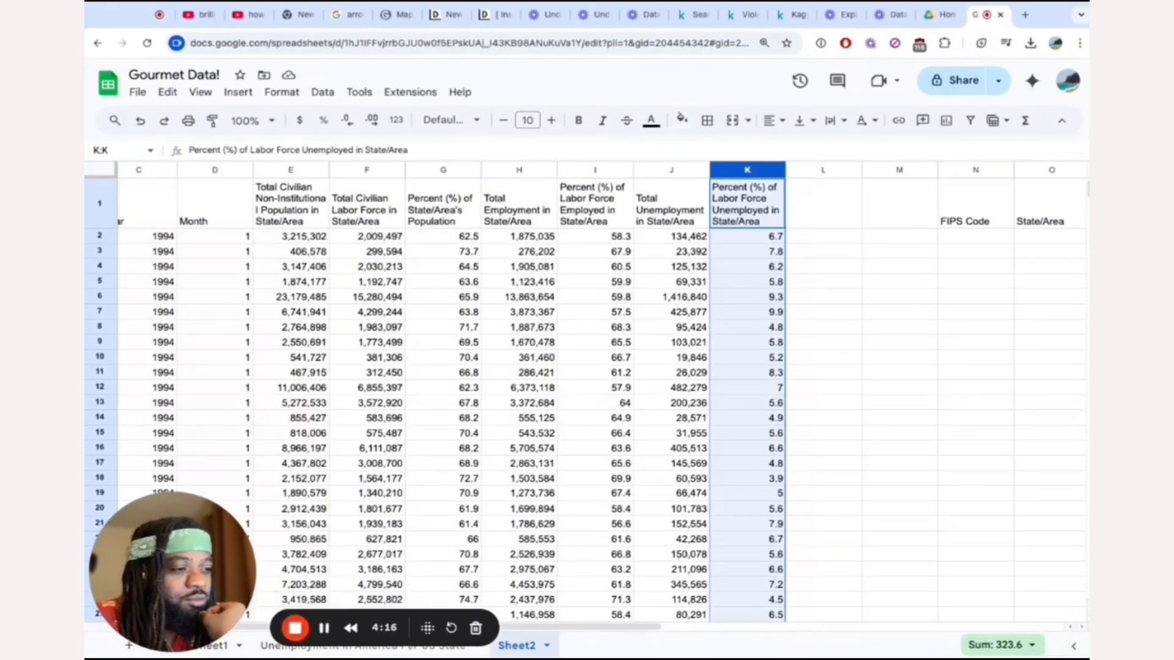
Locate the first December 1994 row in the Unemployment in America Per US State sheet.
click(330, 646)
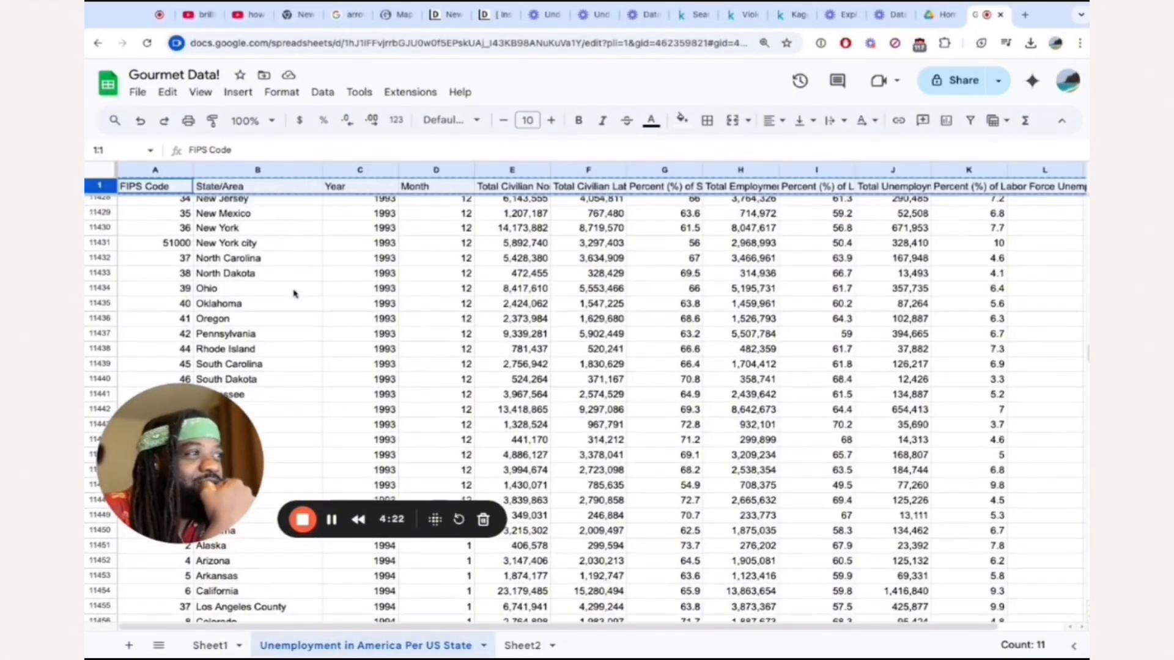
scroll(294, 294, down, 15)
click(318, 327)
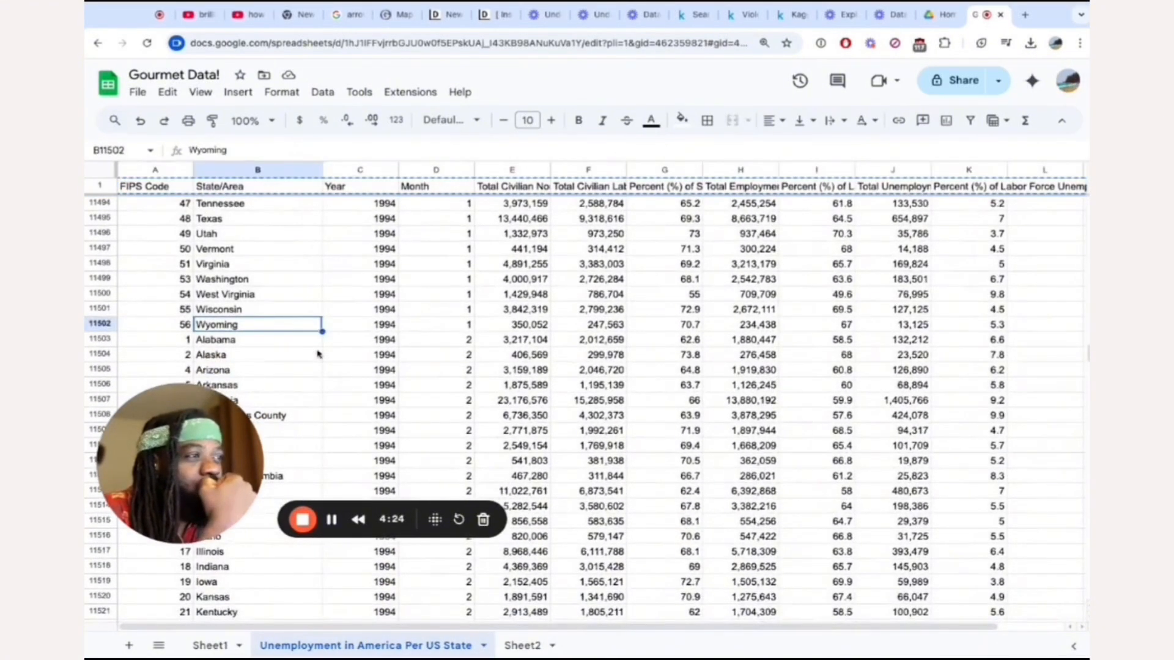
scroll(318, 354, down, 20)
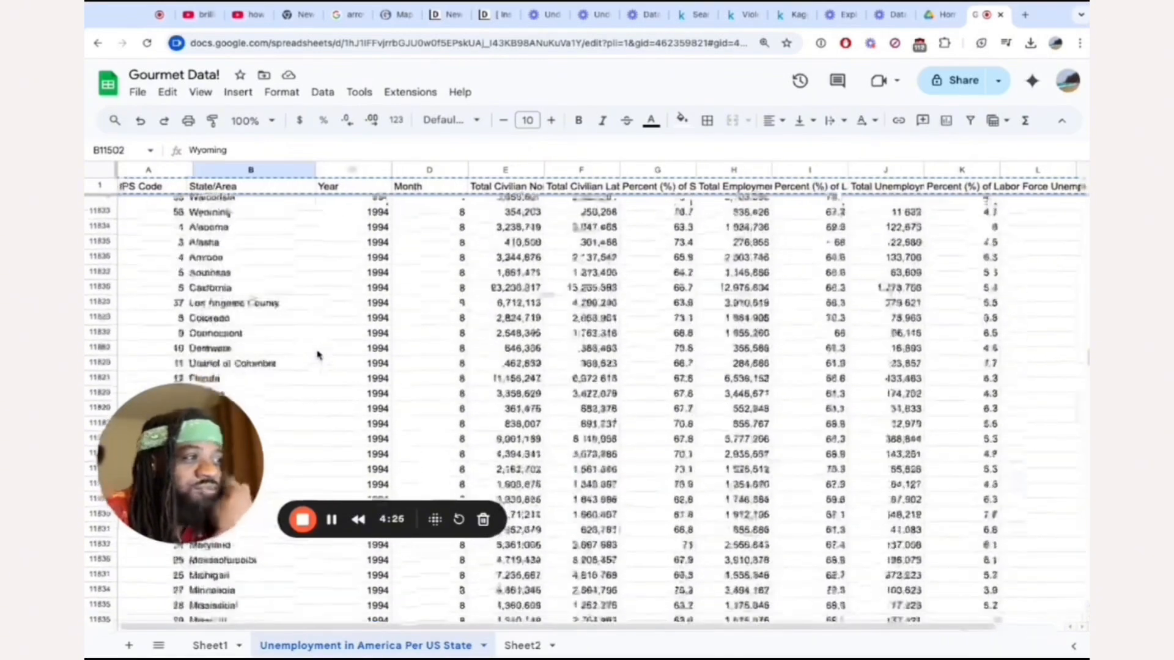
scroll(318, 355, down, 20)
scroll(441, 280, down, 10)
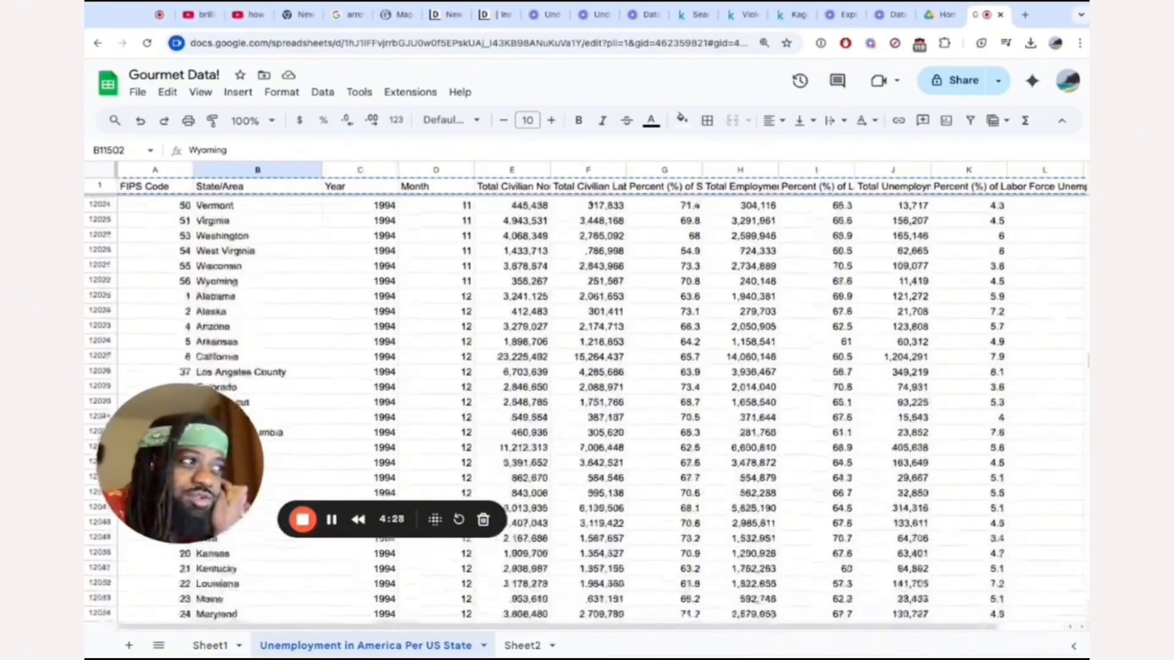
scroll(440, 280, up, 5)
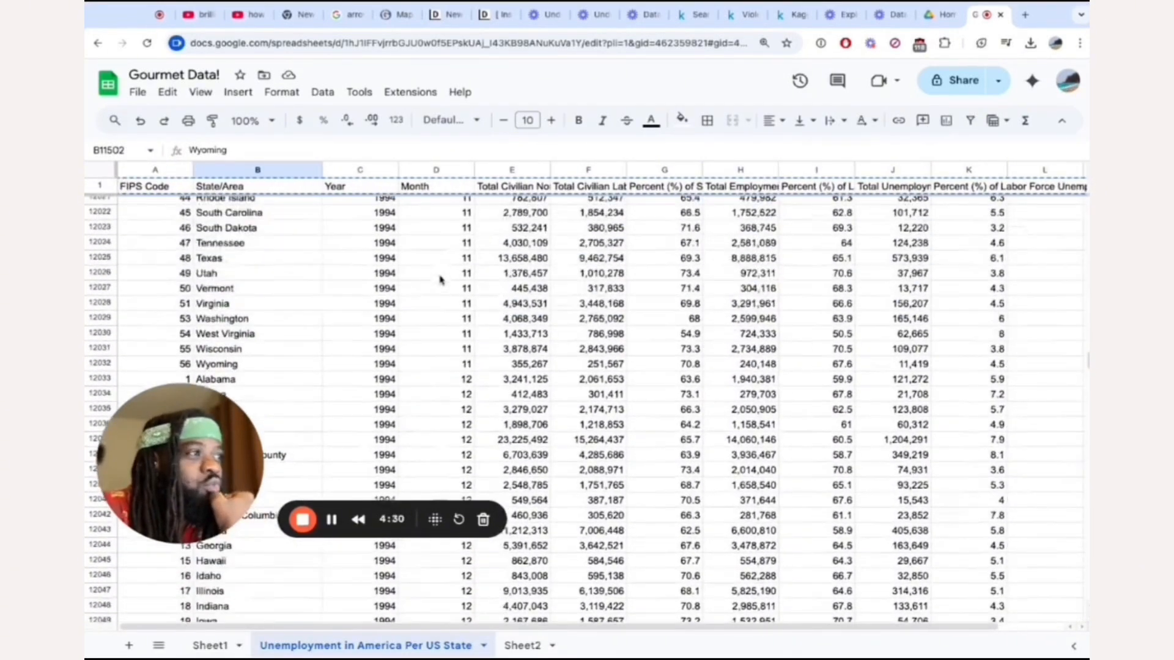
click(465, 381)
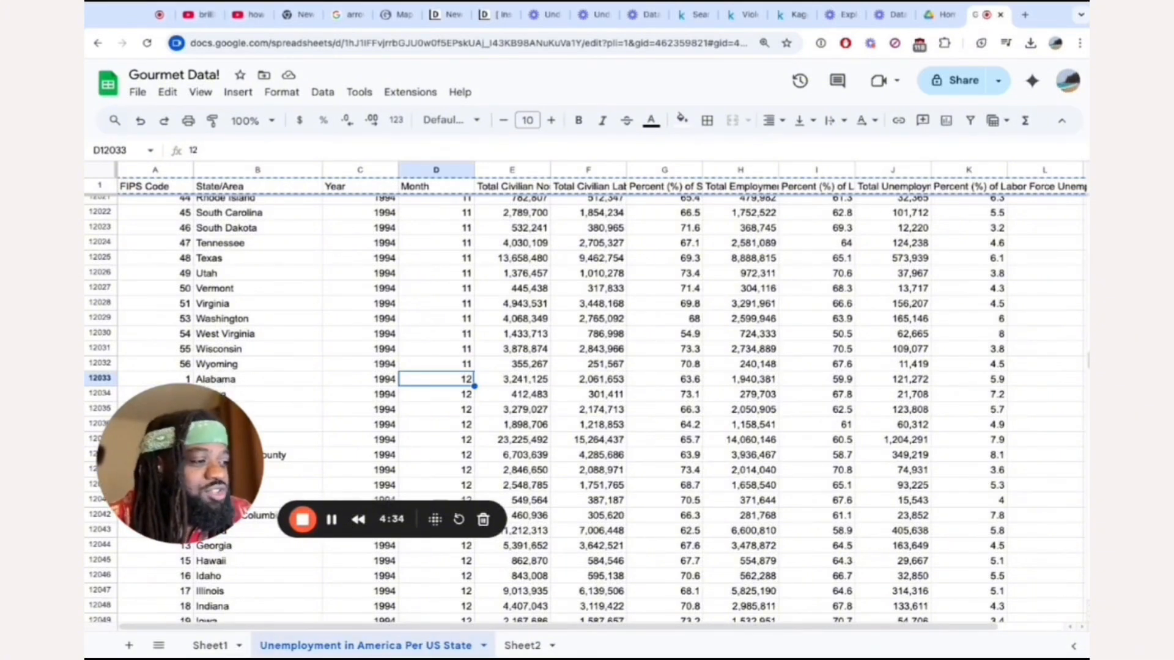
Check Sheet2, return to the unemployment data and inspect Alabama's December 1994 Percent (%) of Labor Force Unemployed.
click(523, 646)
click(393, 645)
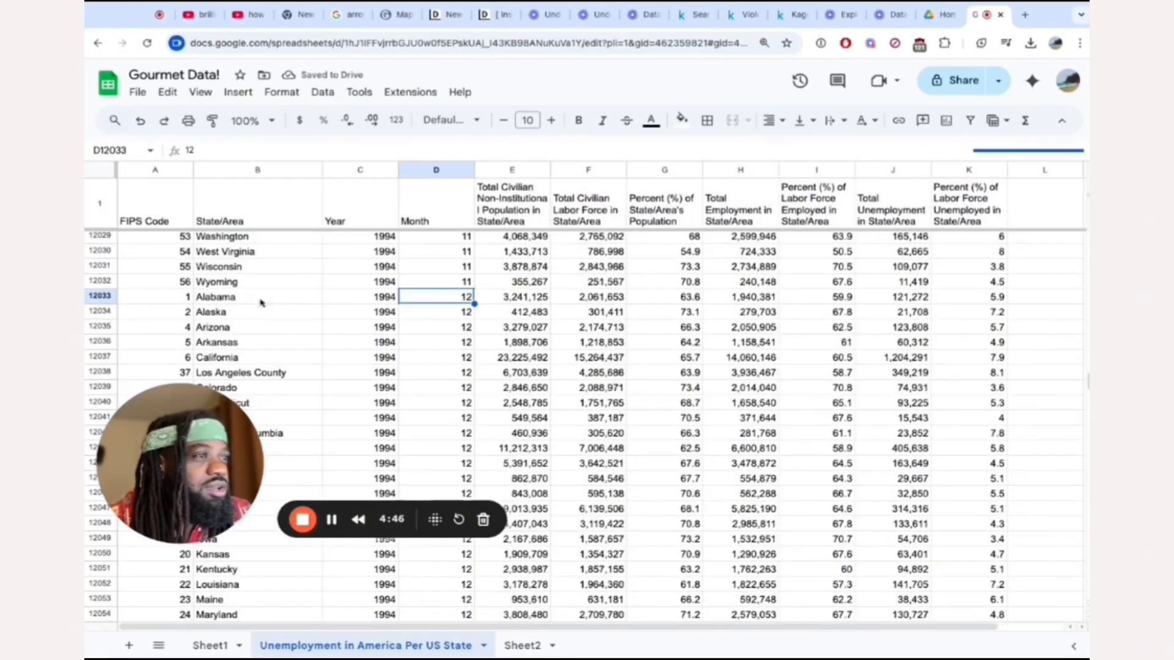
scroll(555, 305, right, 2)
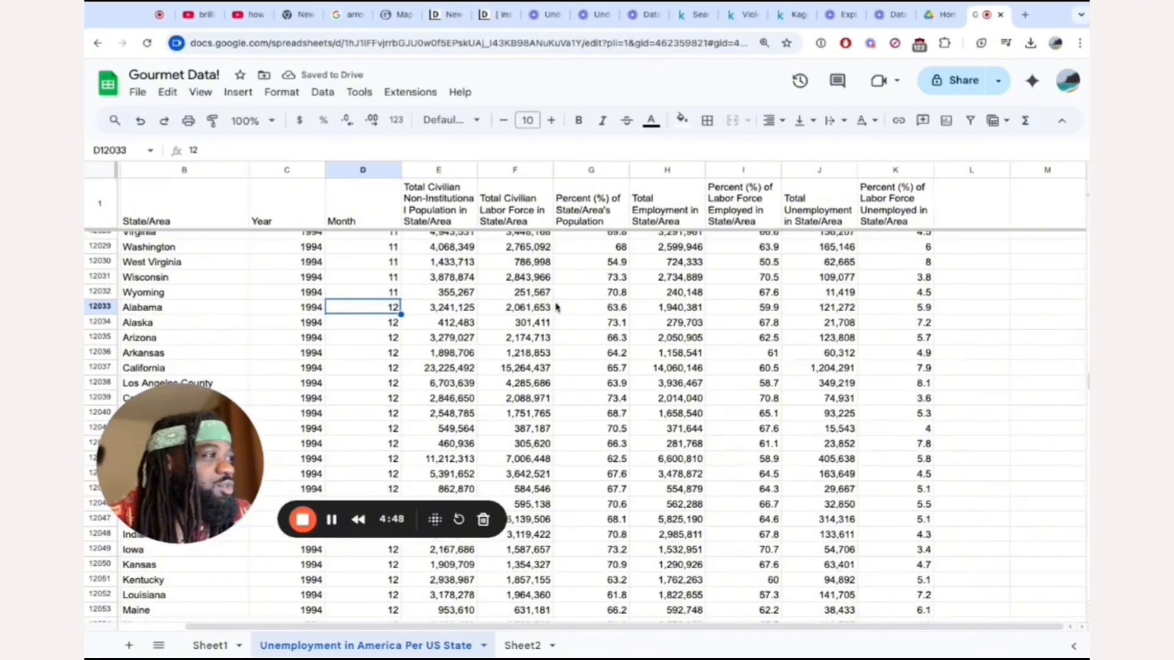
click(893, 309)
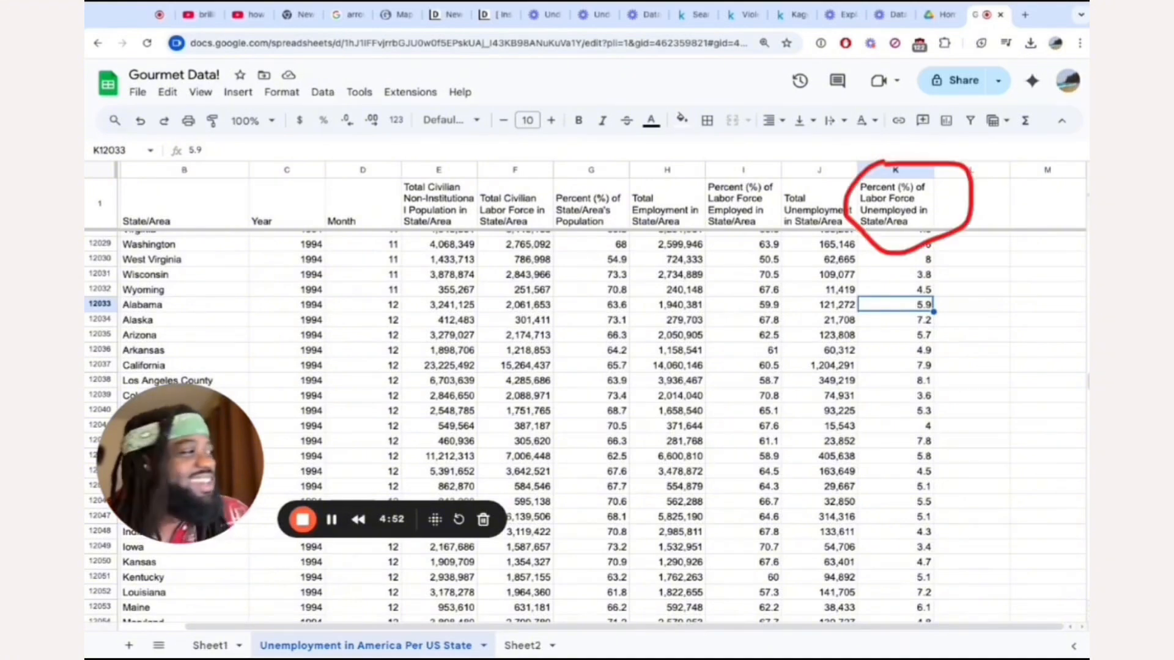
Copy the December 1994 unemployed percentages for Alabama through Wyoming into Sheet2 starting at L2, beside the January percentages.
scroll(898, 343, down, 5)
scroll(905, 370, down, 10)
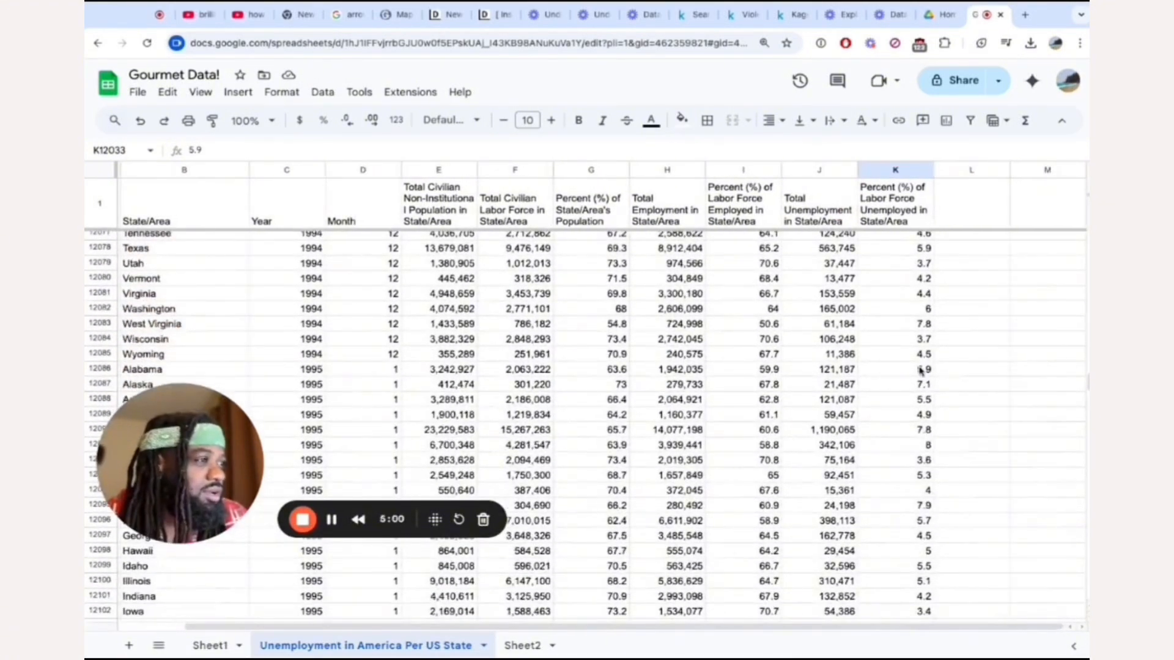
shift+click(919, 356)
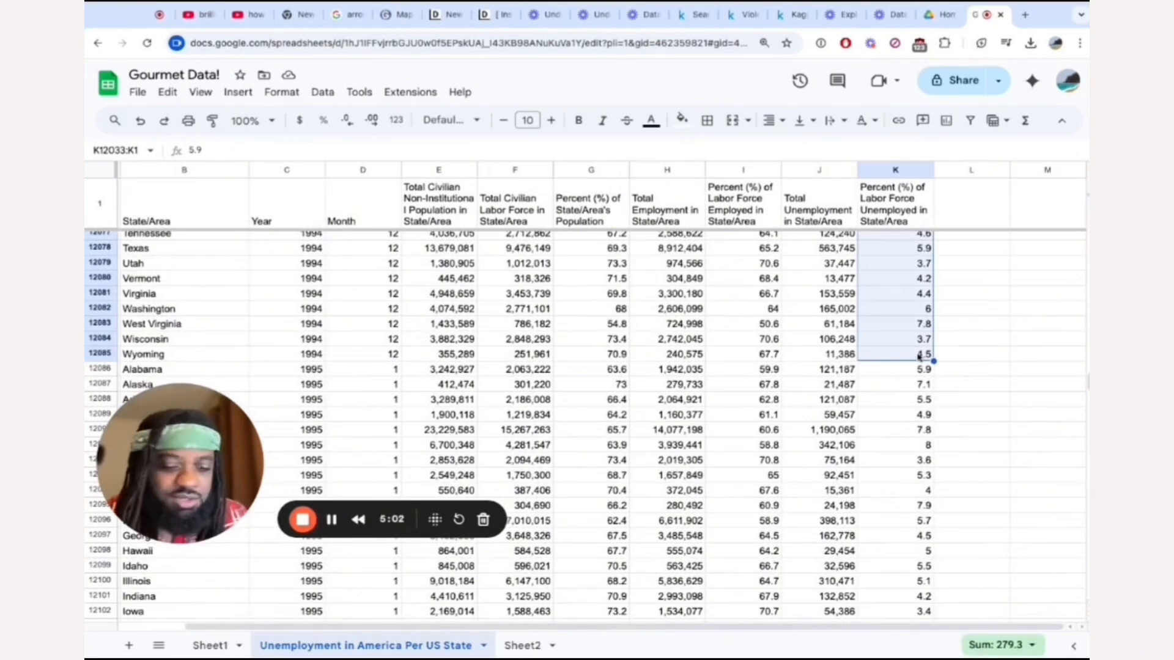
click(517, 647)
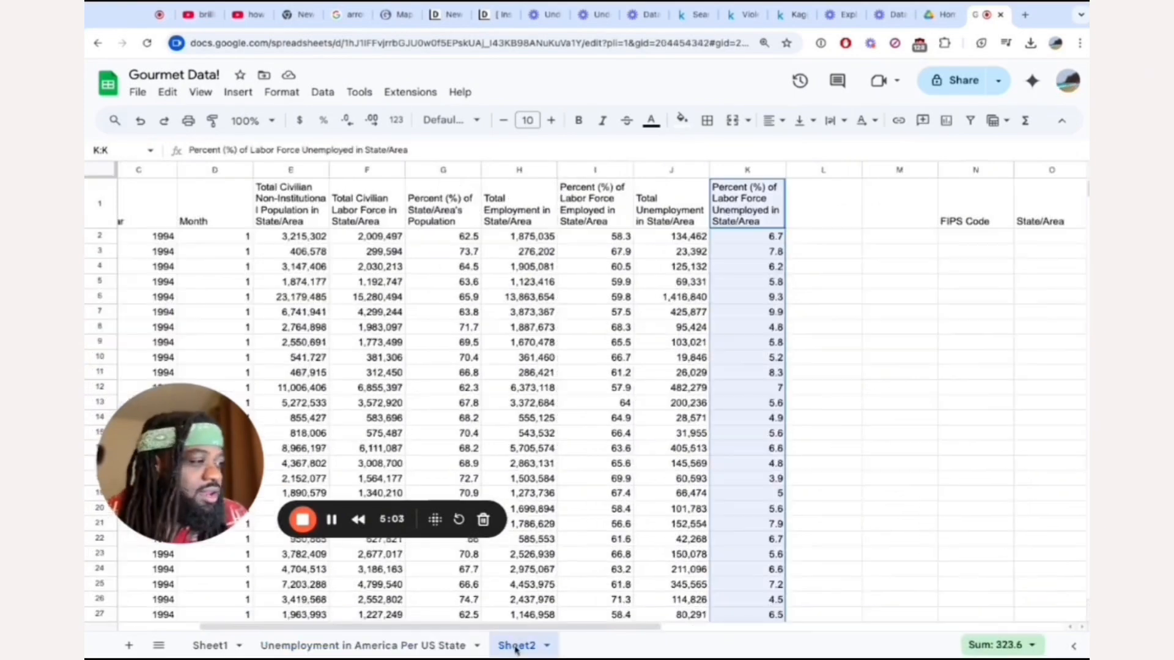
click(808, 238)
key(ctrl+v)
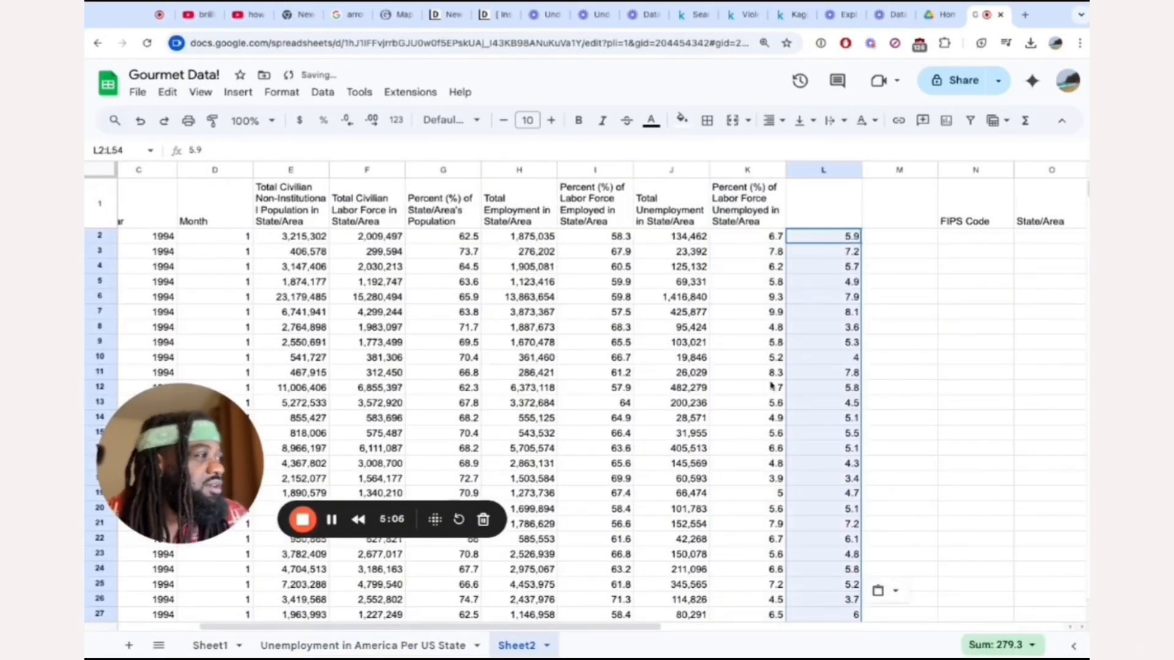
scroll(772, 385, down, 12)
scroll(792, 415, up, 8)
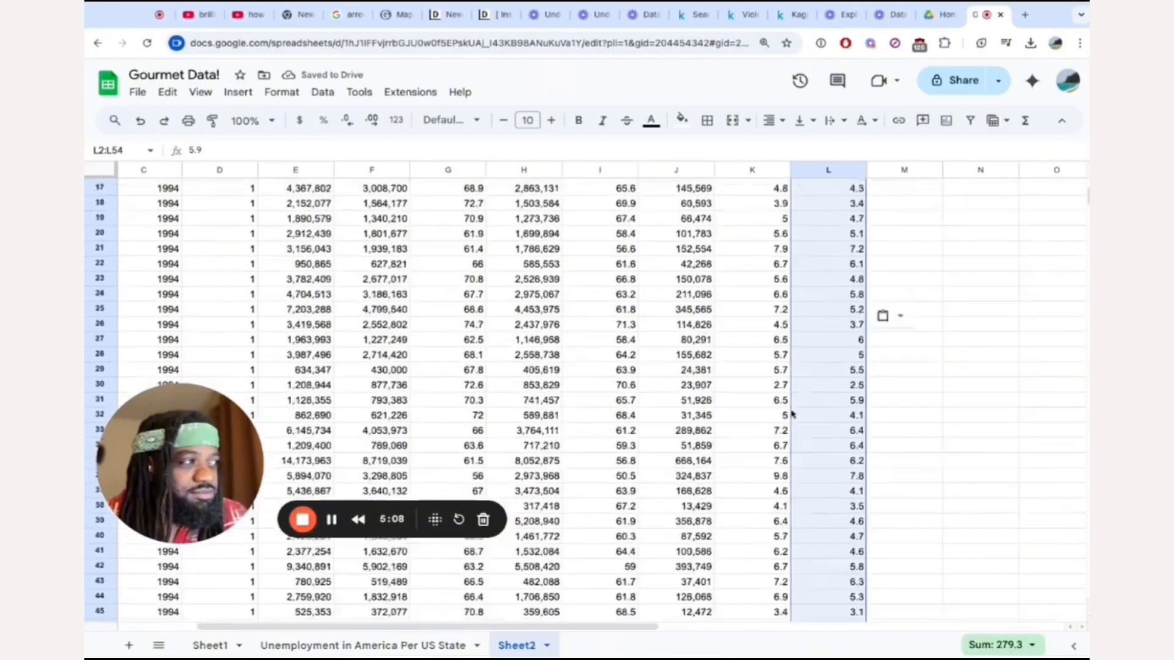
scroll(792, 415, up, 5)
Move the January and December unemployed-percentage columns in Sheet2 to directly after the Year column.
click(746, 222)
click(656, 176)
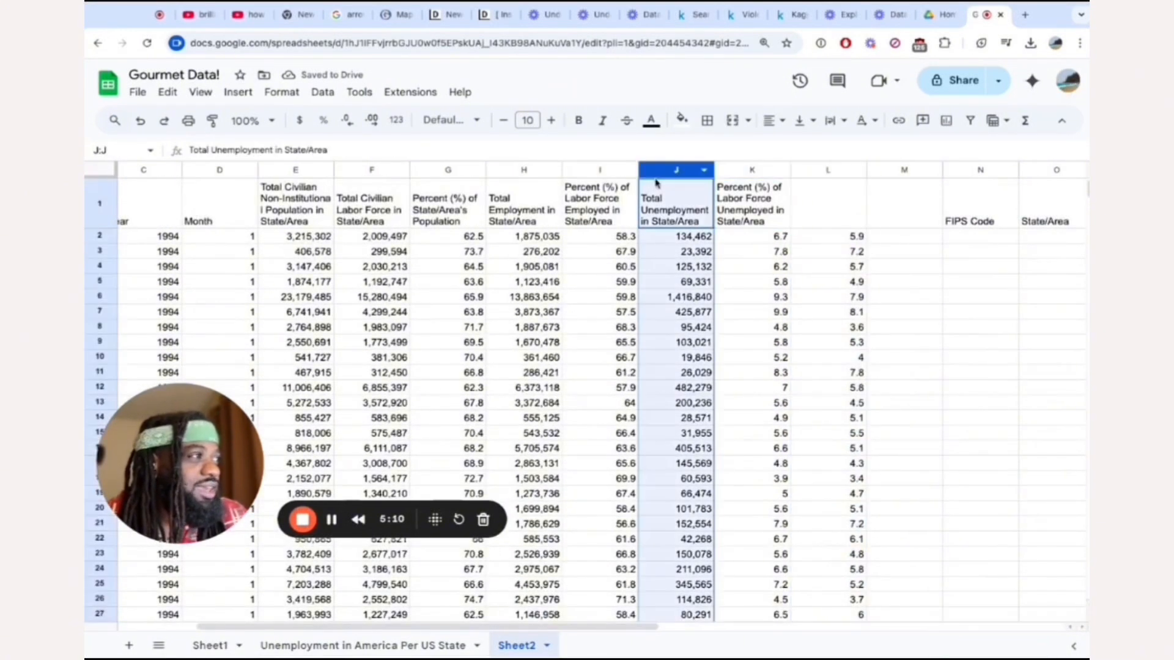
click(757, 170)
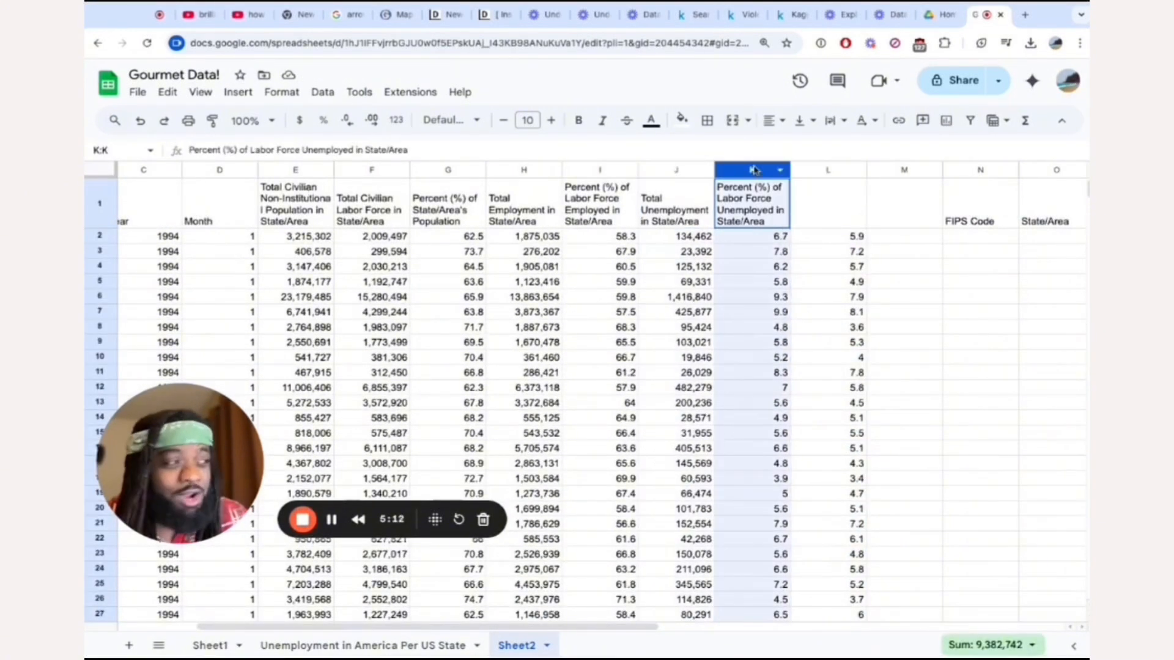
shift+click(847, 171)
drag(760, 170, 245, 176)
scroll(250, 205, left, 3)
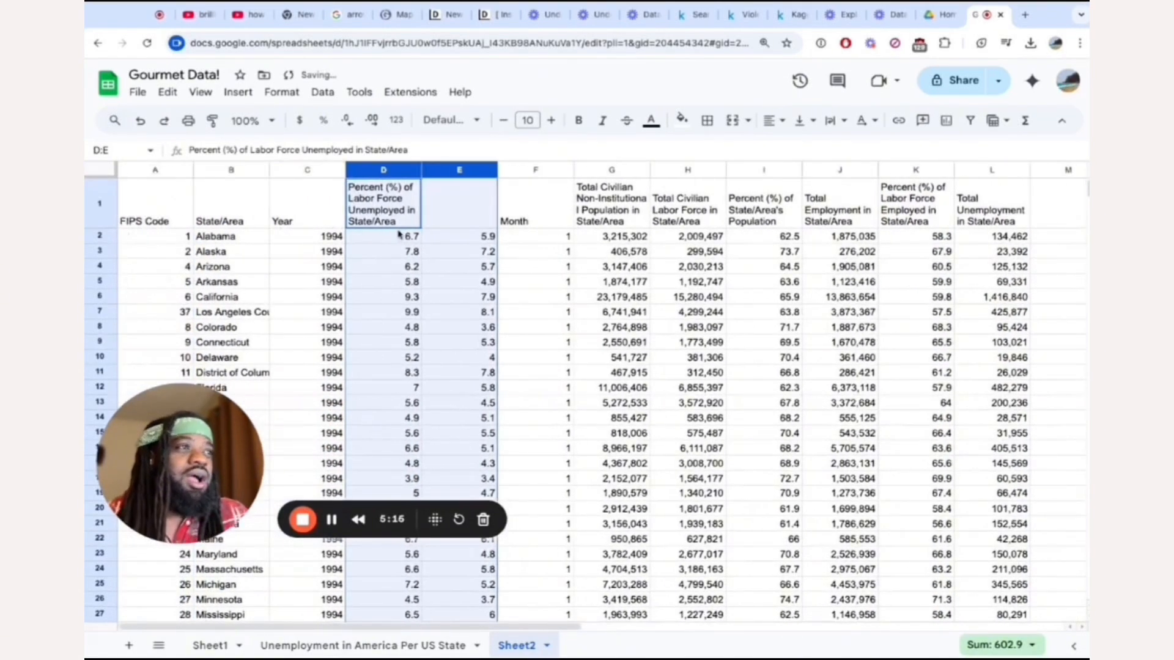
Set the headers of the two rate columns to "January unemloyment rate" and "december unemployment rate".
click(403, 209)
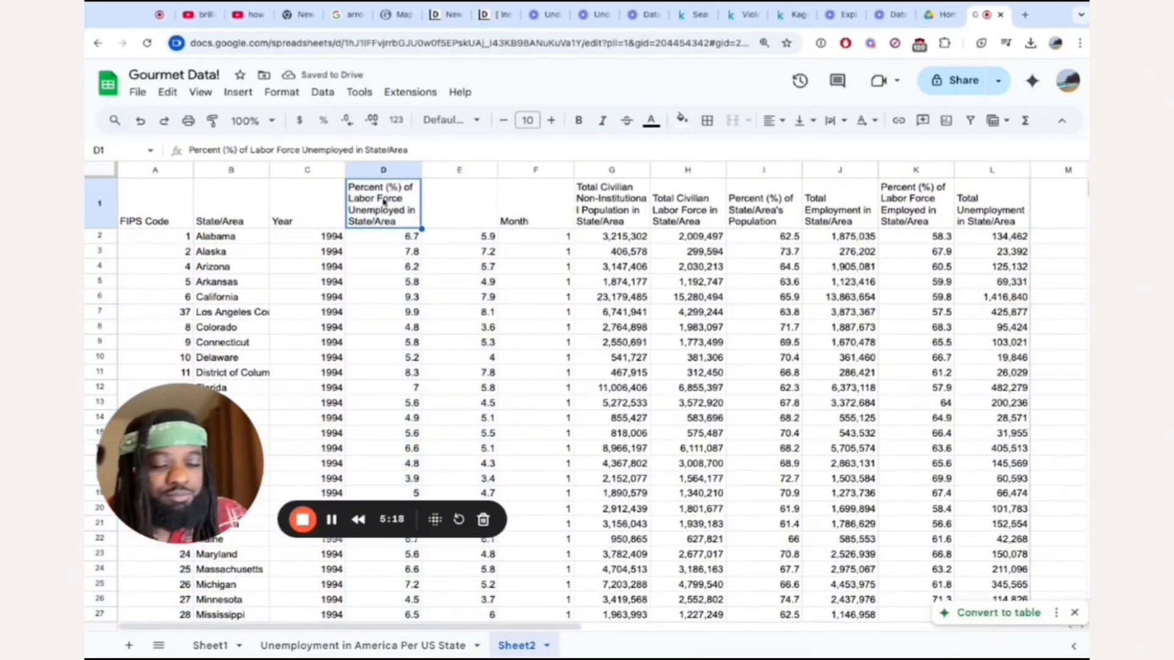
text(January)
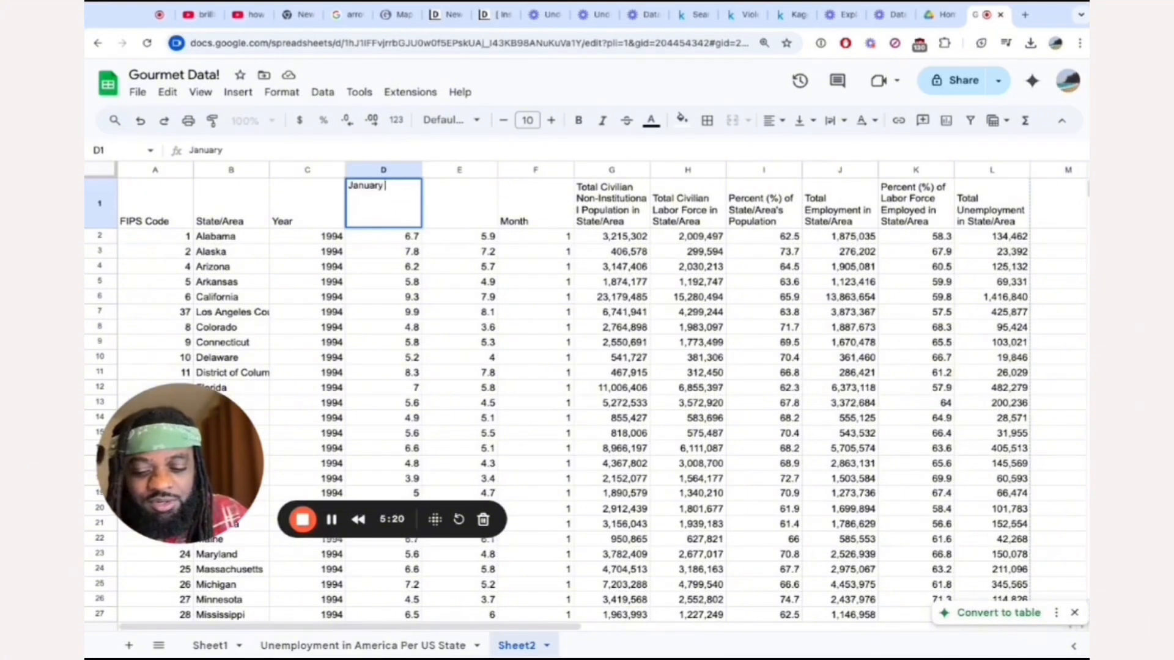
text( unemployment rate)
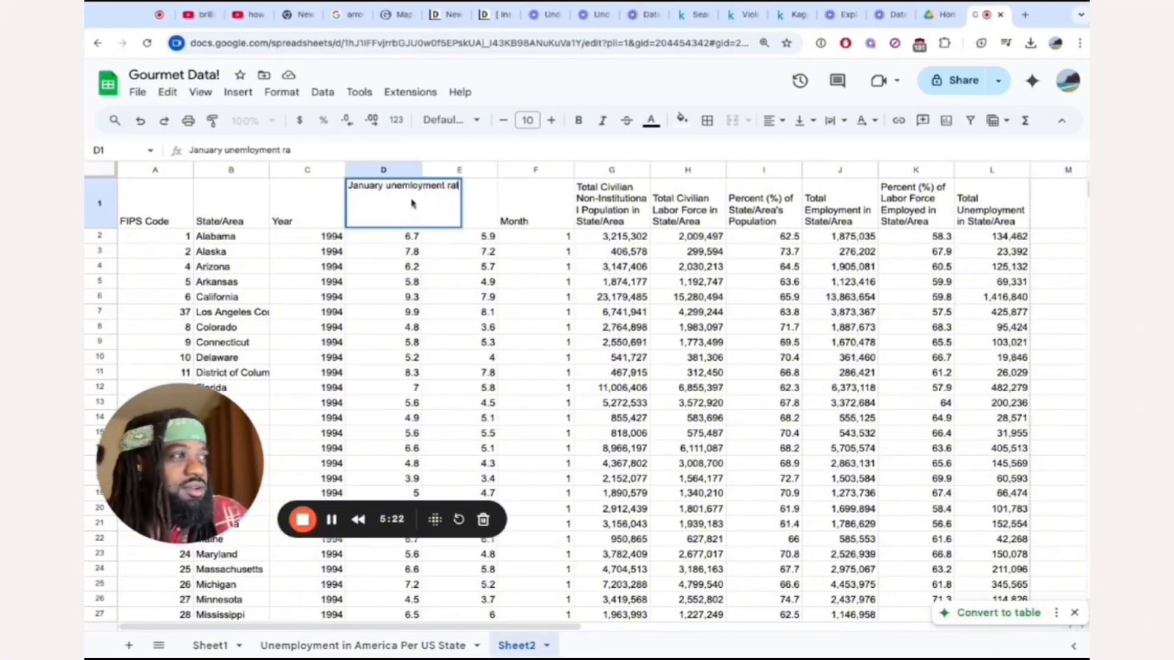
click(489, 223)
text(d)
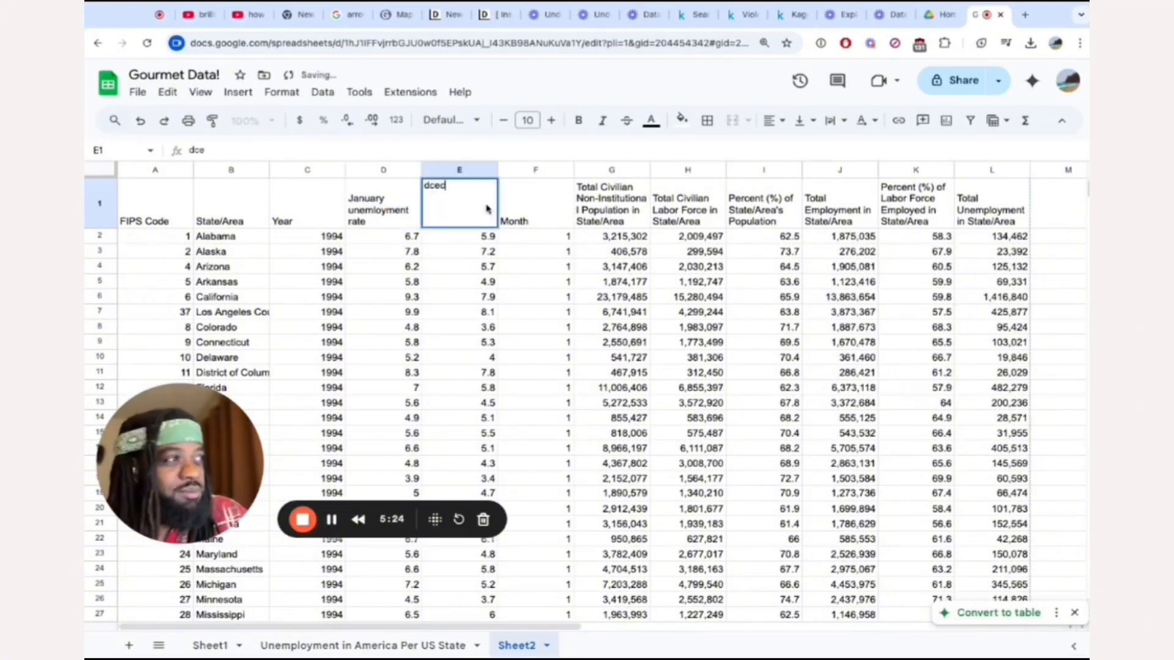
text(dcember)
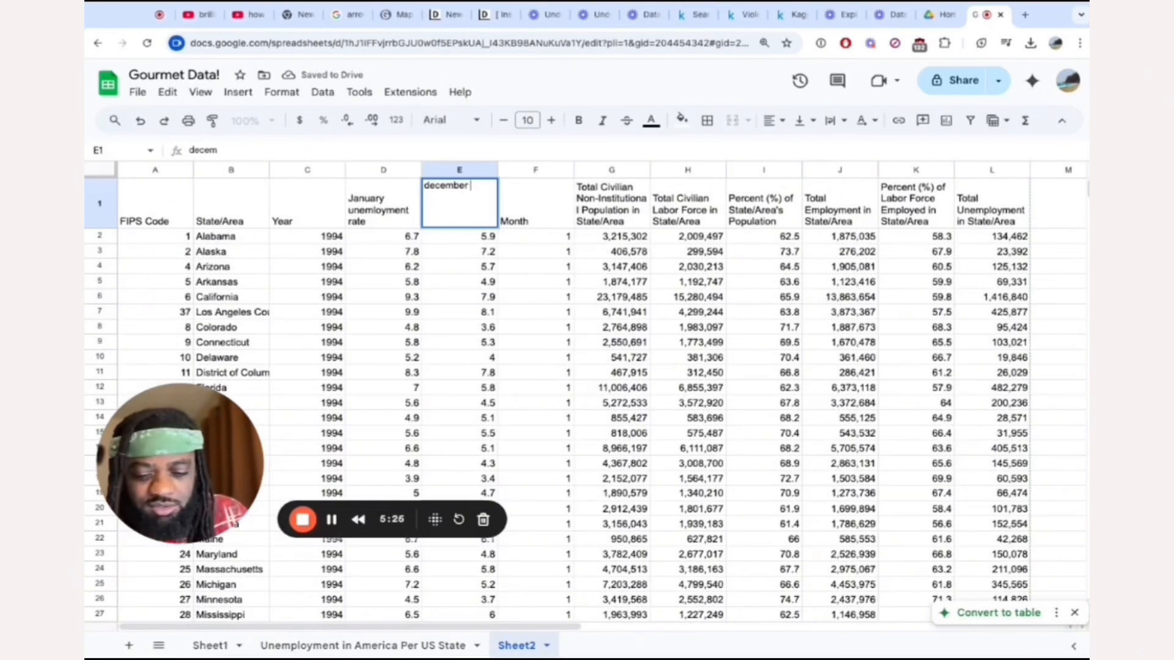
text( unemployment rate)
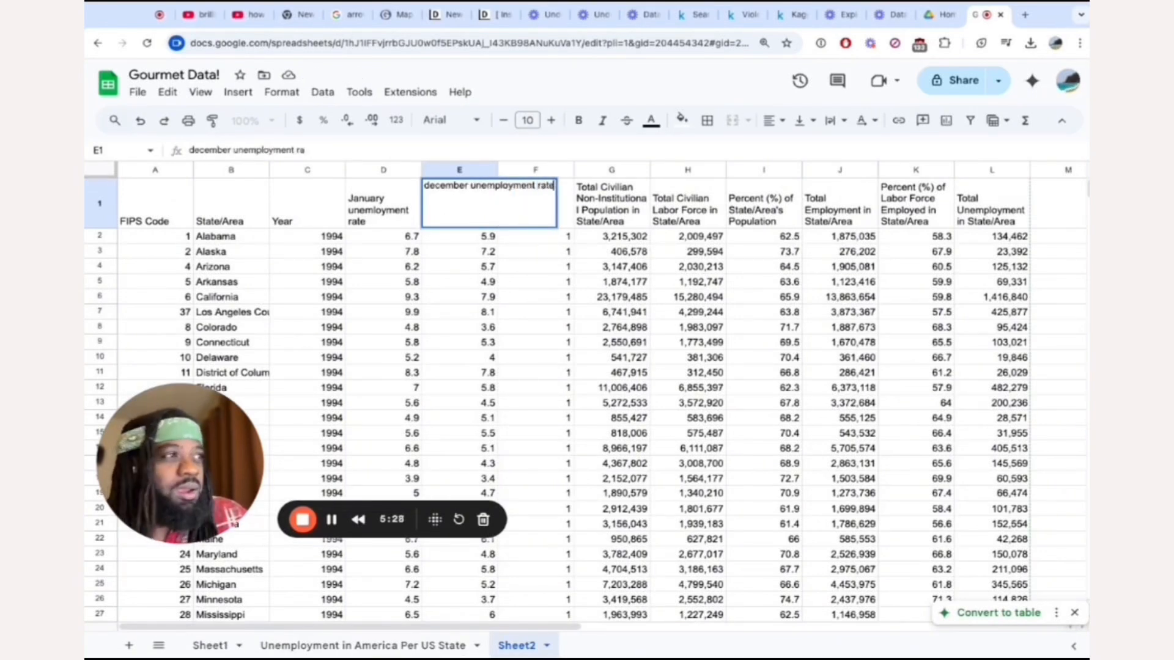
click(444, 262)
Move the Year column to directly after the December rate column and review the state and rate columns.
click(305, 170)
drag(305, 171, 498, 172)
click(226, 218)
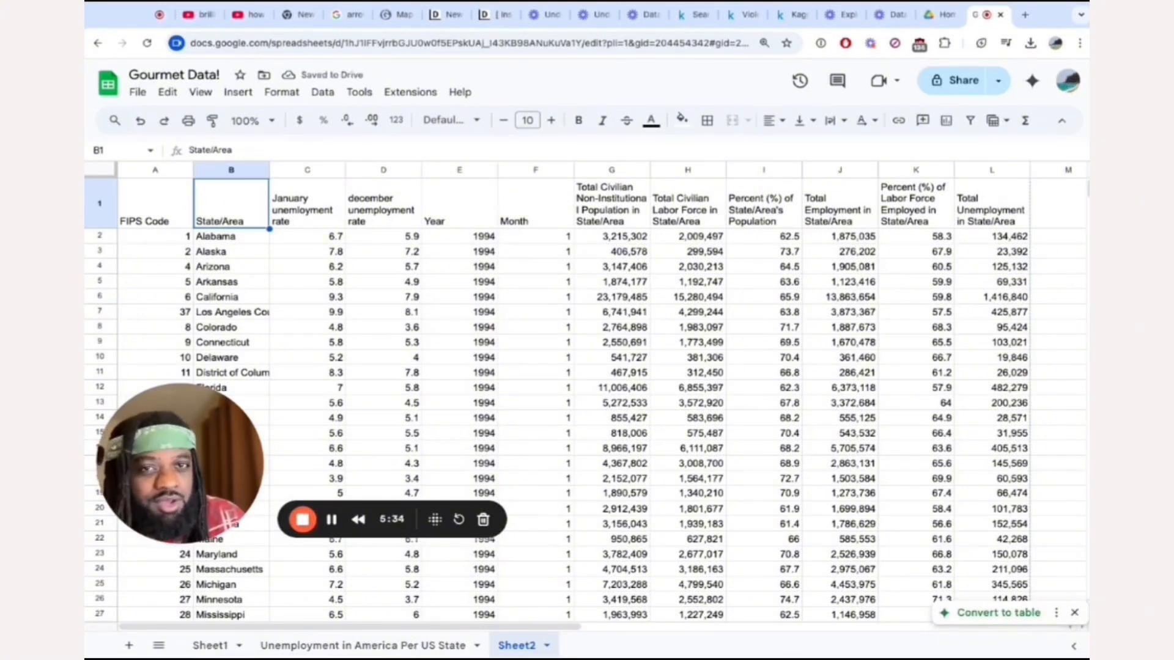
drag(226, 219, 231, 433)
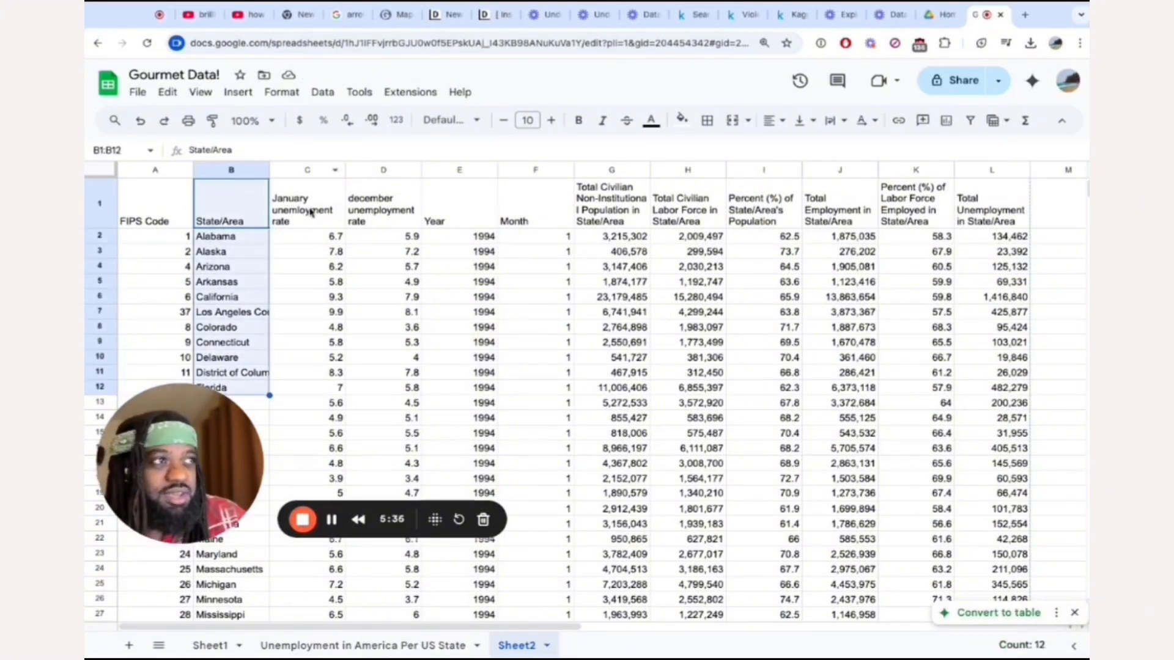
drag(309, 210, 309, 434)
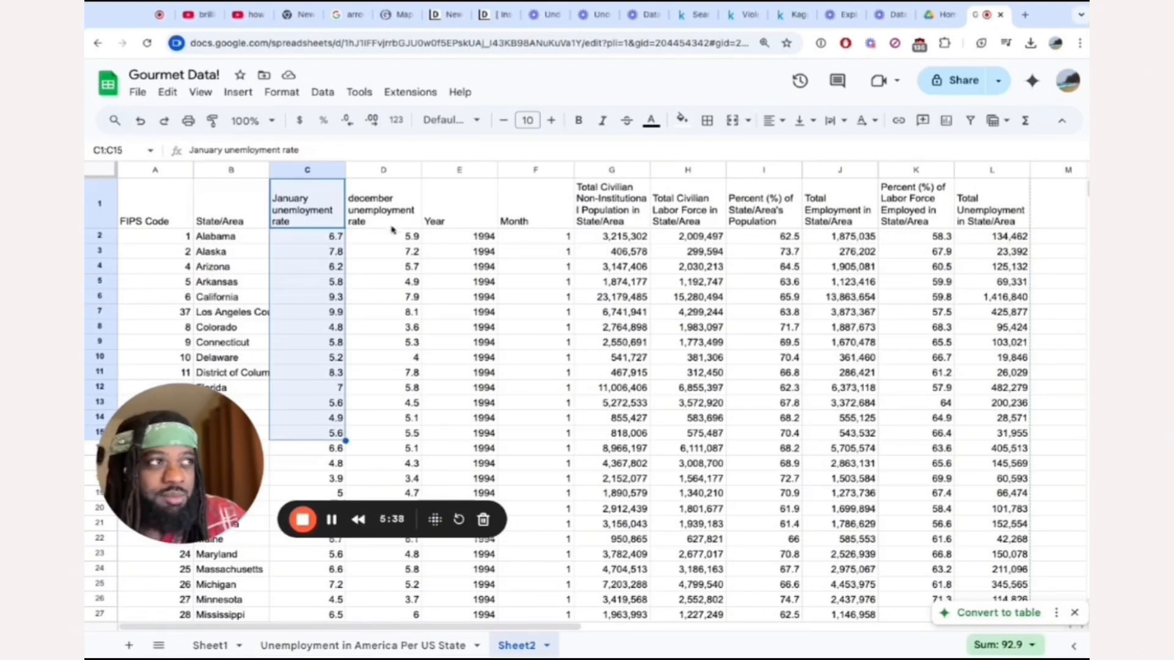
drag(392, 228, 394, 432)
Insert a column before the Year column and give it the header "difference".
right_click(447, 173)
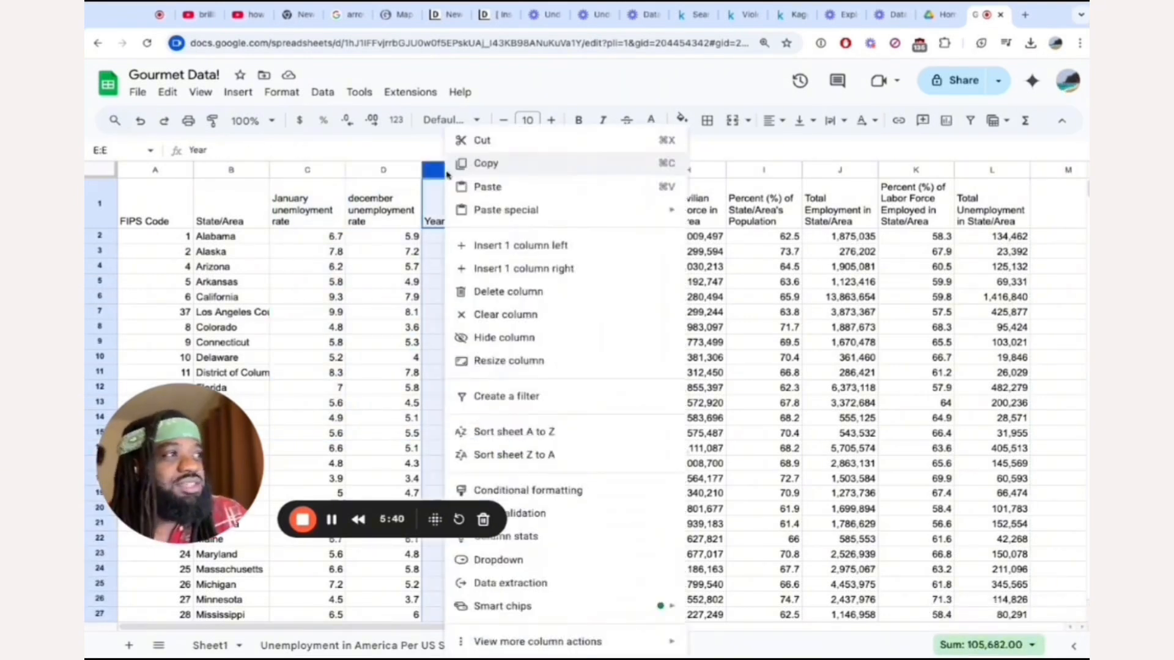
click(548, 246)
double_click(463, 216)
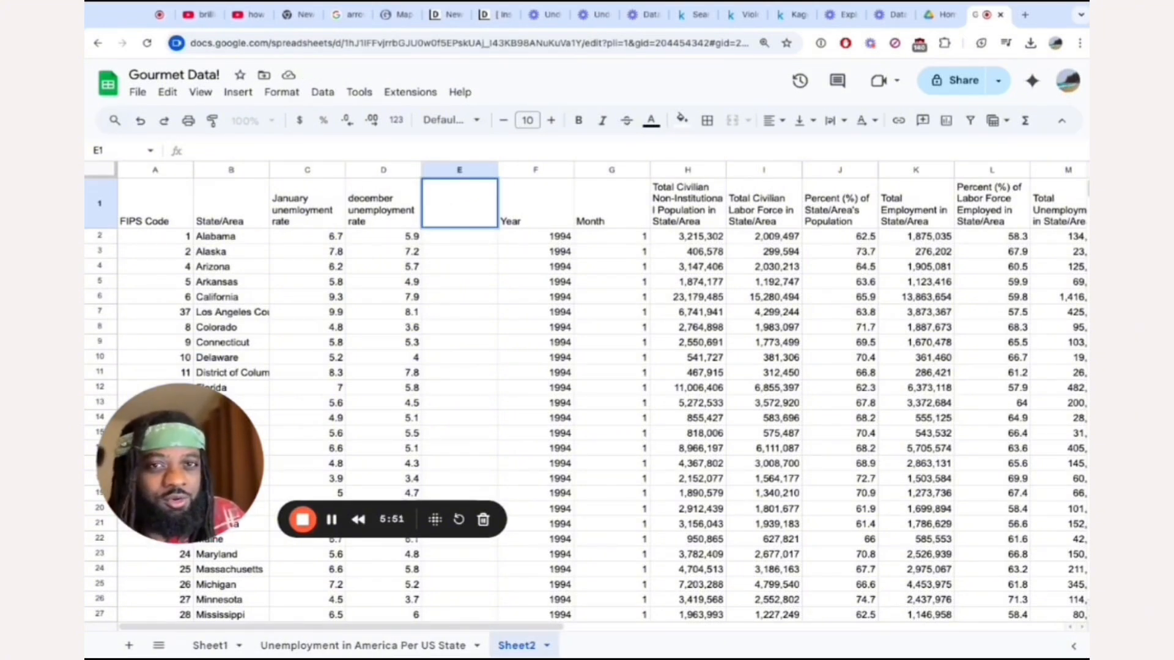
text(difference)
key(Return)
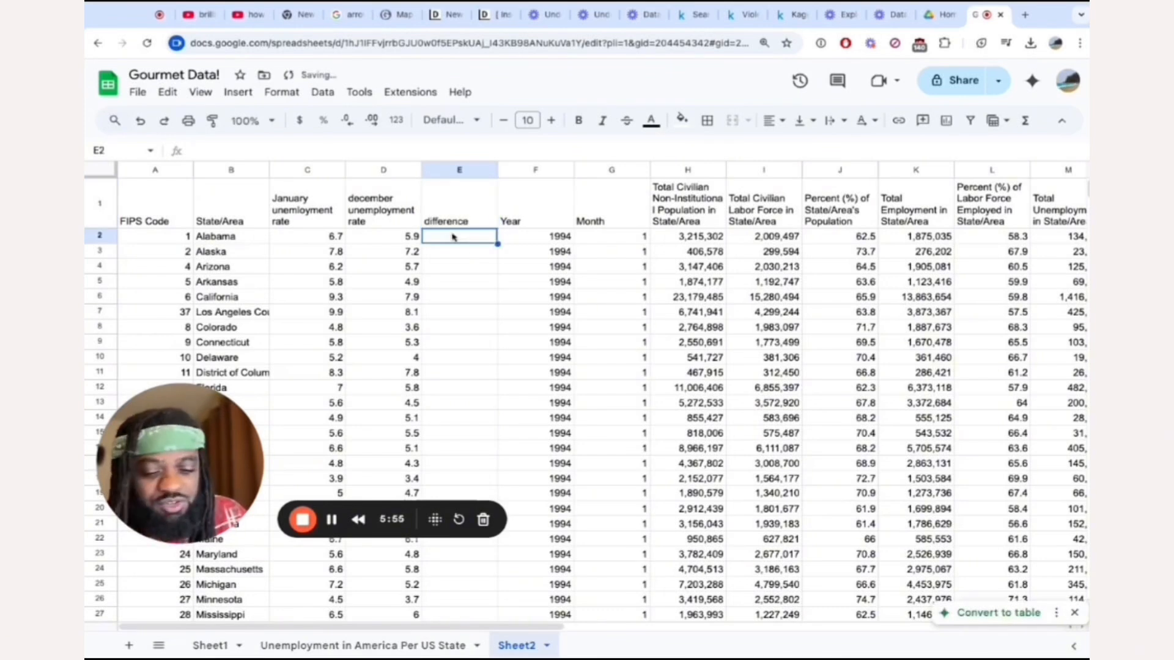
Calculate =C2-D2 in E2 and fill the formula down the difference column to row 54.
text(=)
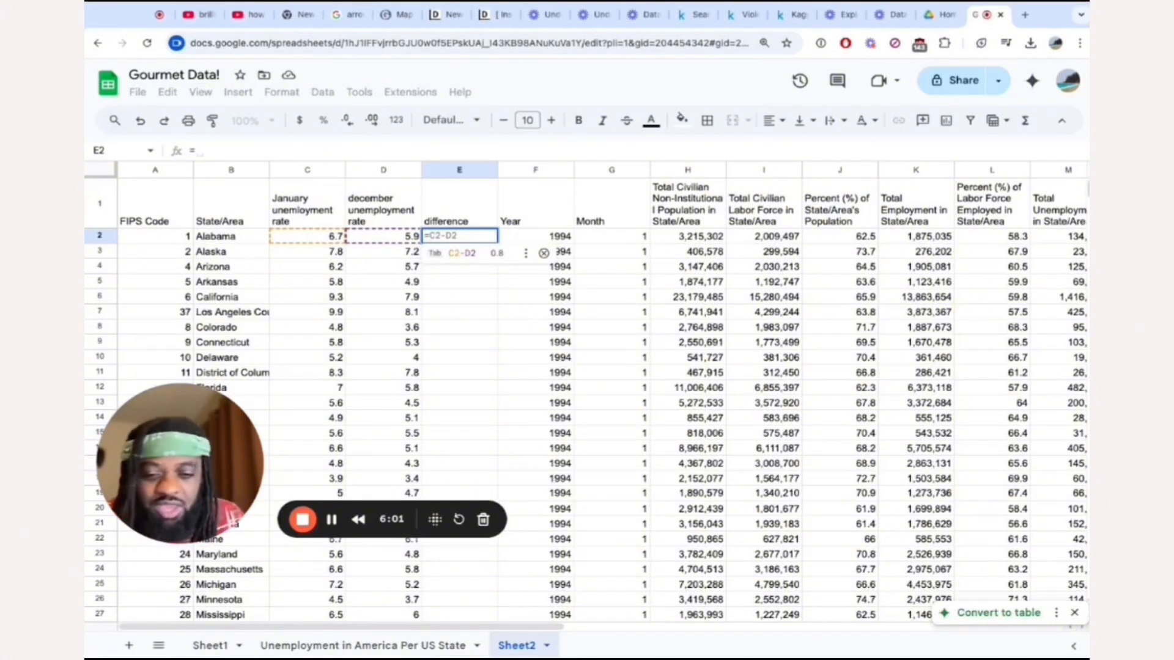
key(Tab)
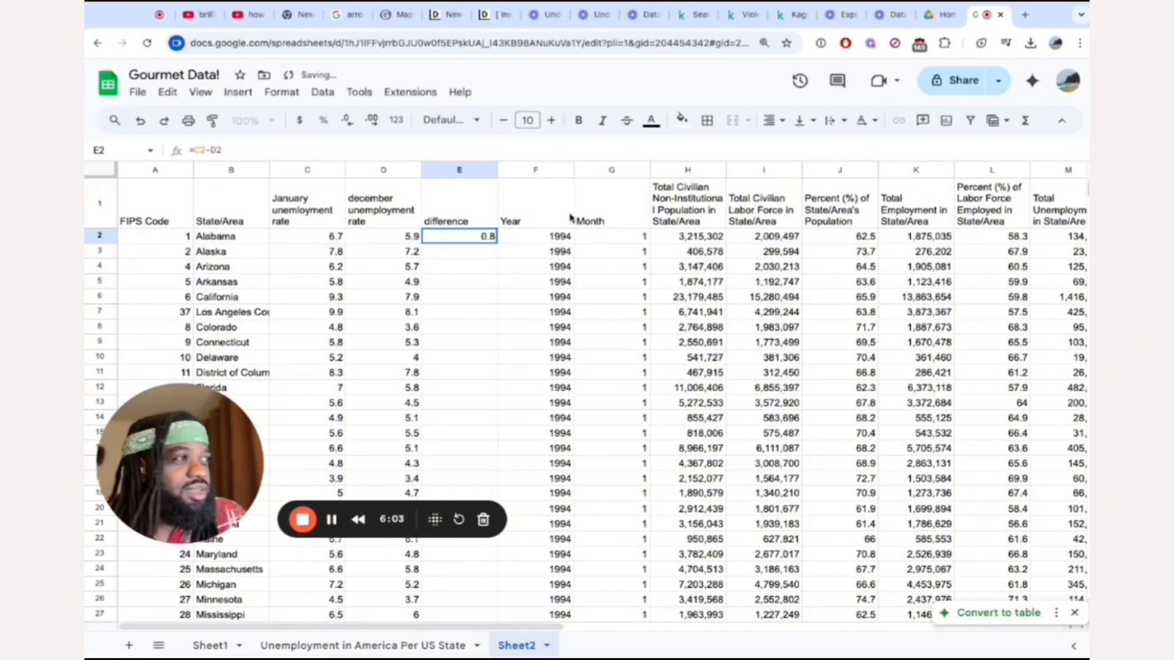
click(513, 238)
click(484, 239)
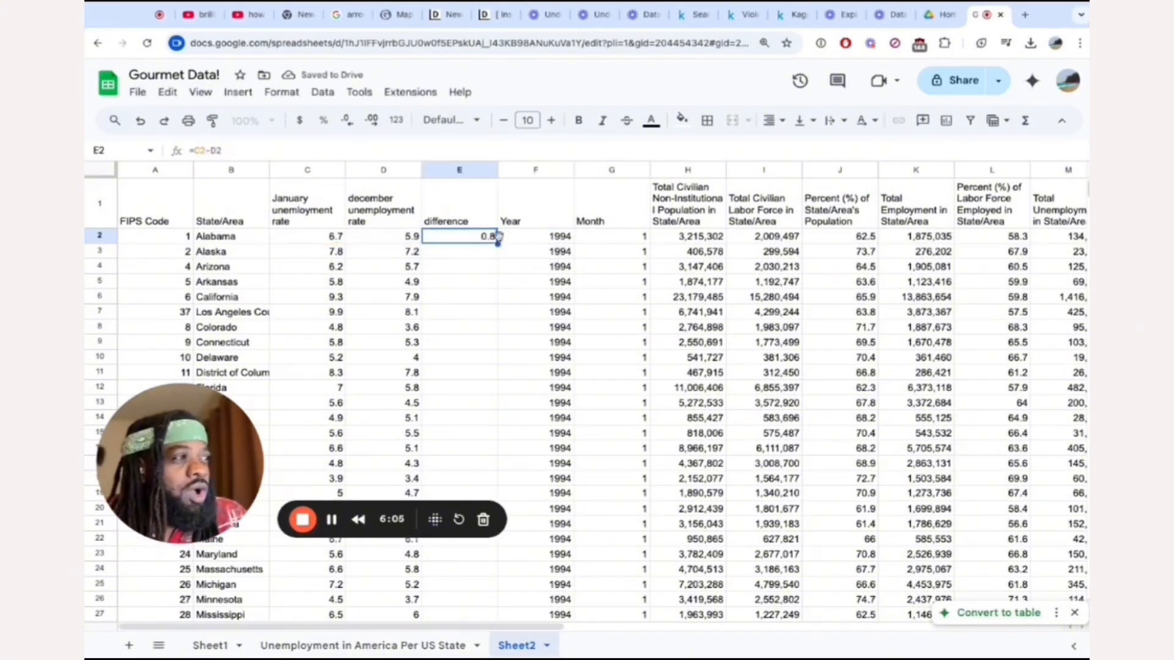
drag(498, 244, 466, 451)
scroll(496, 406, down, 6)
scroll(493, 408, down, 3)
scroll(468, 450, up, 10)
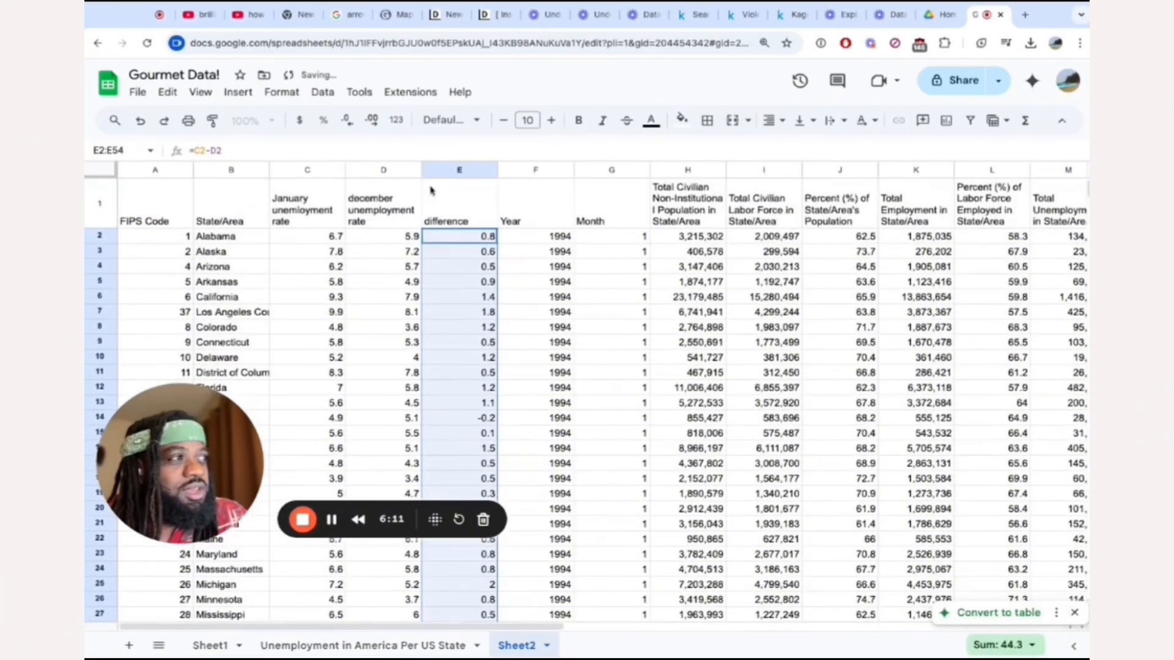
Review the differences across all states, inspecting the Los Angeles County and Hawaii values, and look over the state-to-difference columns.
click(455, 312)
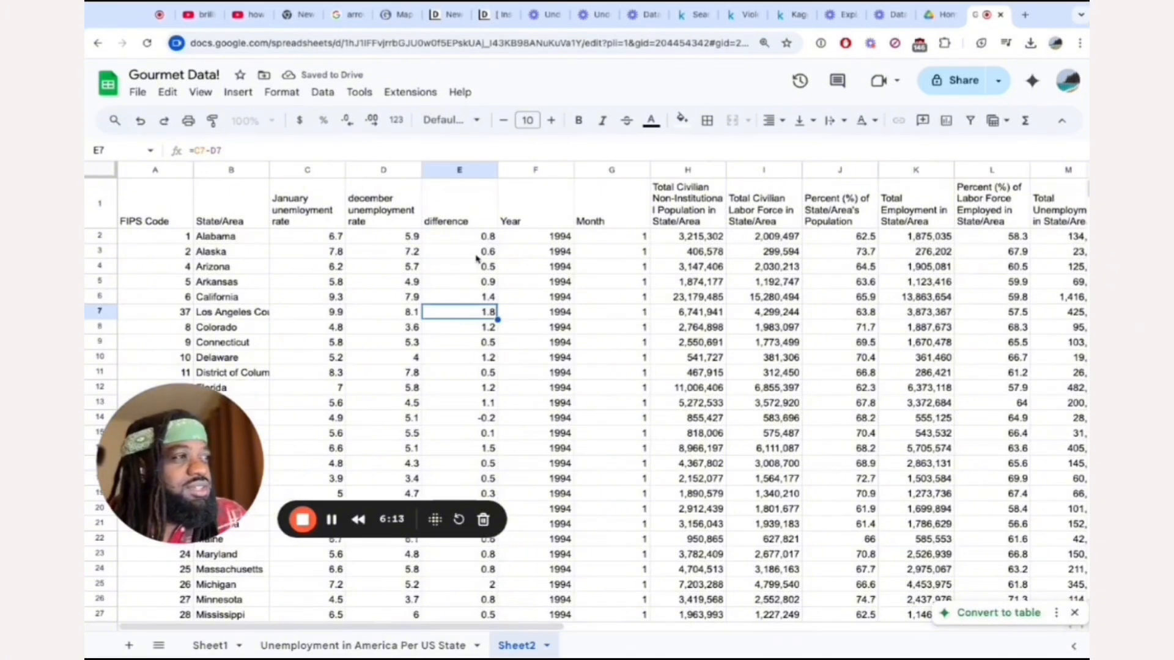
scroll(477, 269, down, 3)
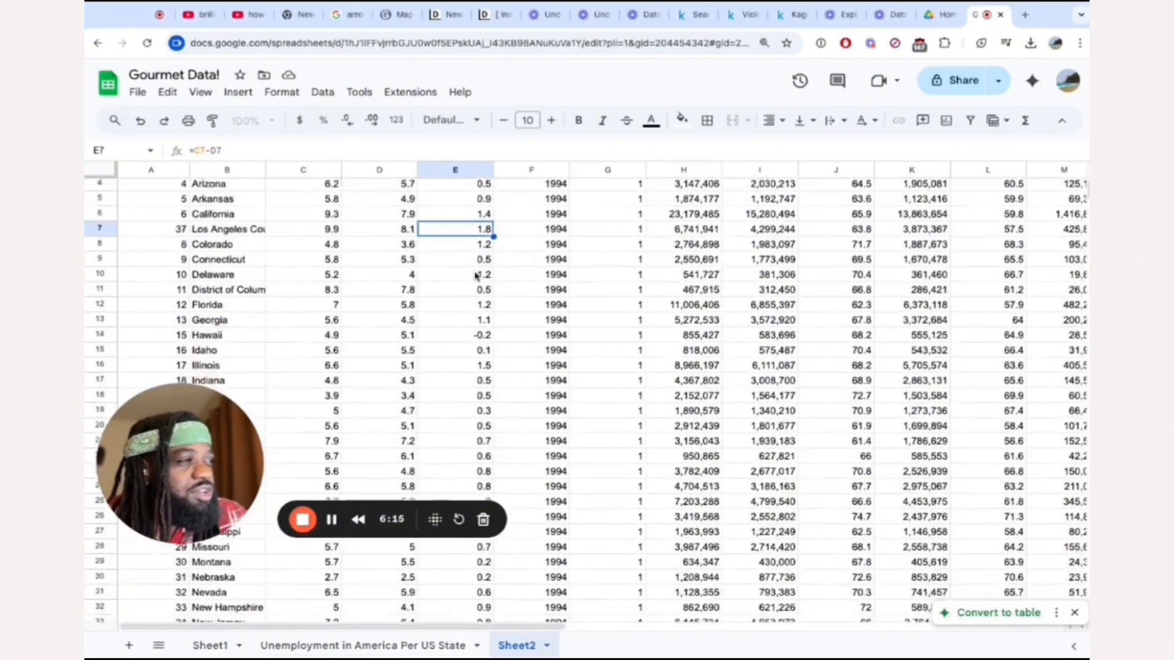
click(482, 296)
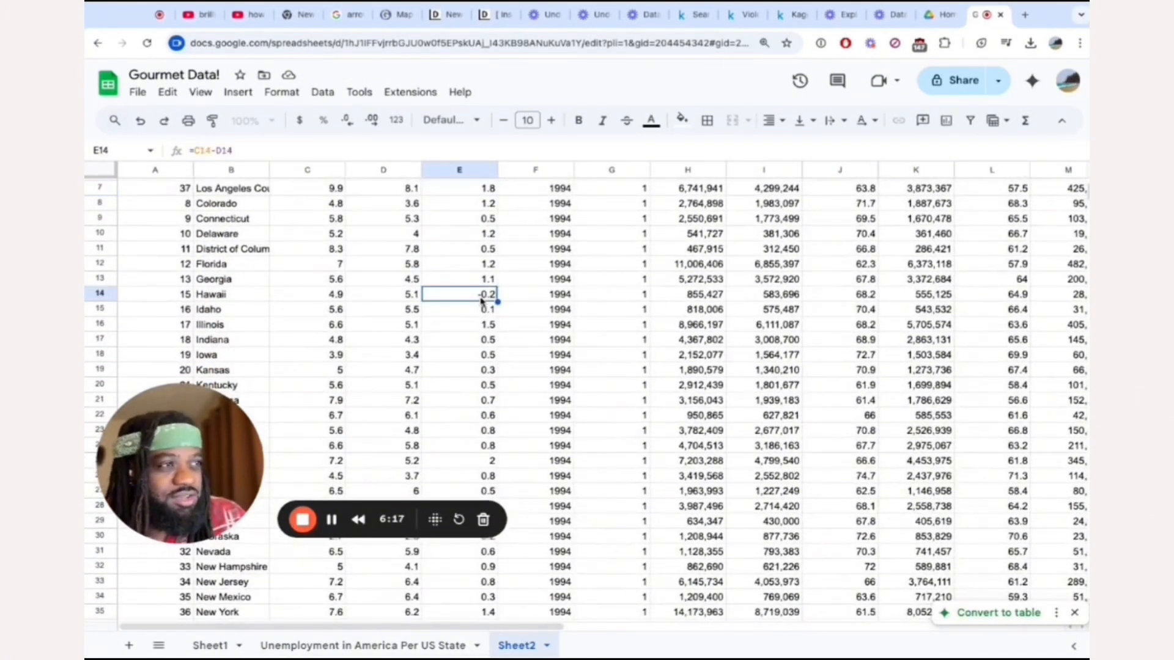
scroll(462, 331, down, 5)
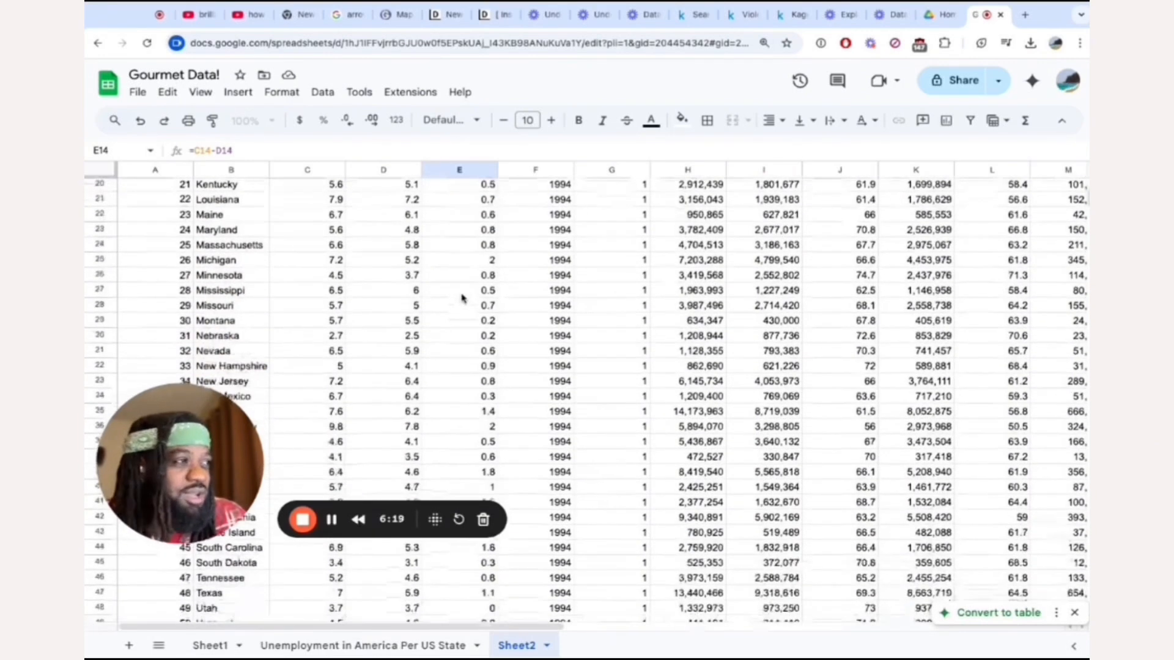
scroll(462, 344, down, 4)
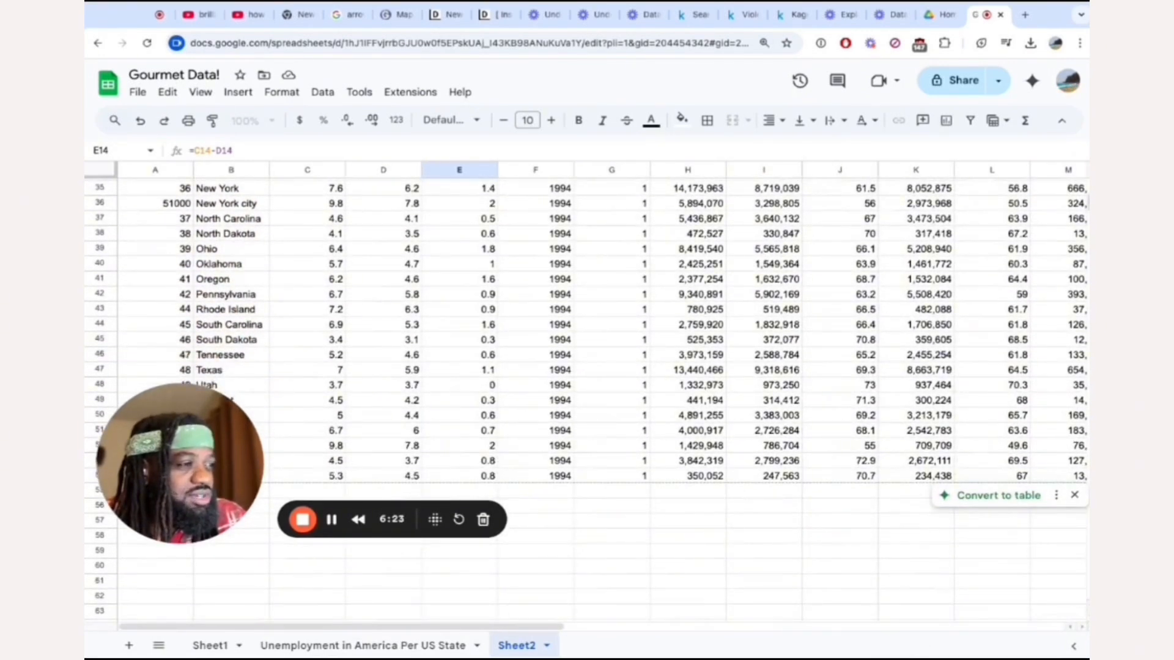
scroll(273, 203, up, 10)
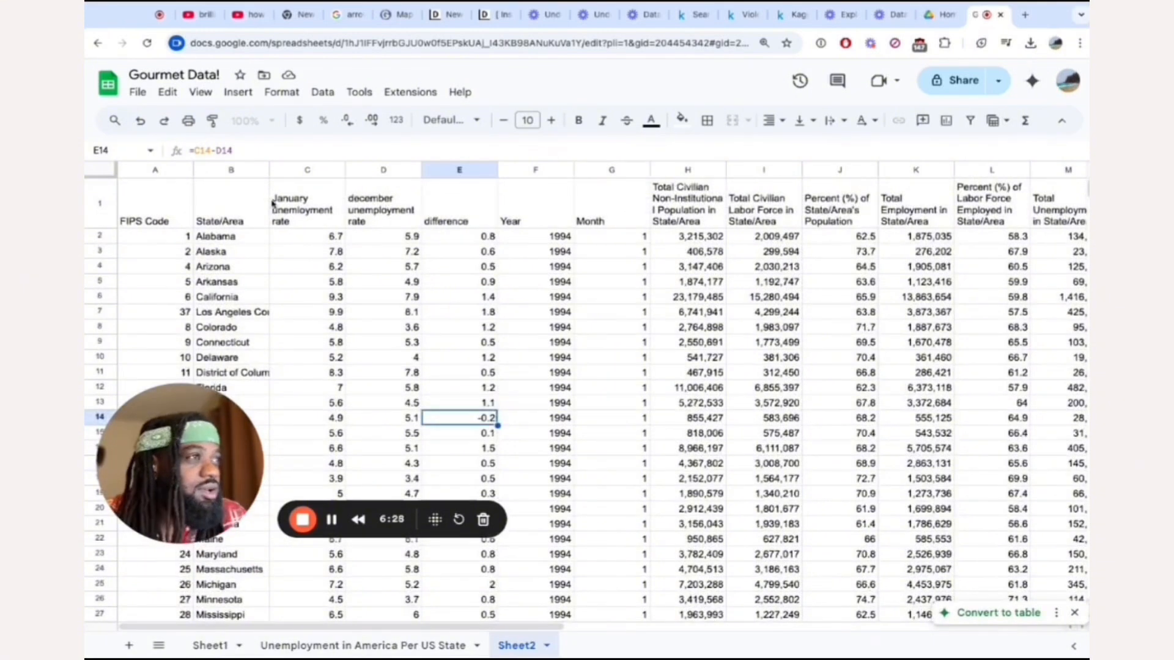
drag(220, 212, 459, 276)
scroll(223, 212, down, 9)
scroll(459, 449, down, 6)
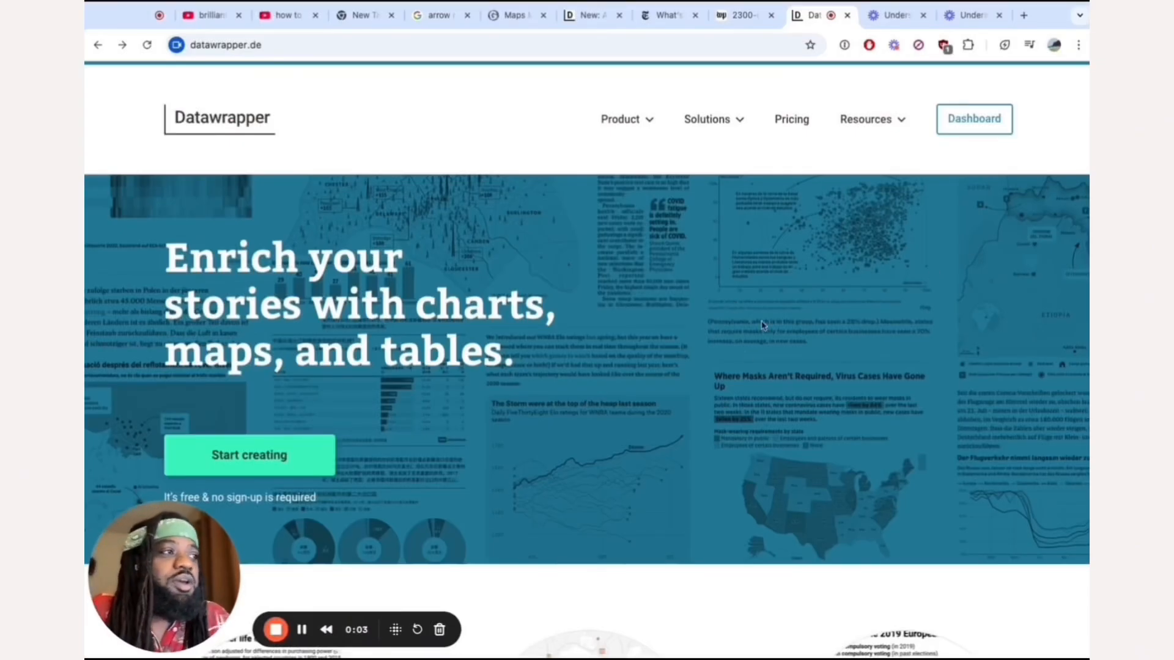
Look over the Datawrapper home page, its map types and the blog article "New: Arrow maps" with its publication date.
scroll(762, 325, down, 8)
scroll(756, 386, up, 4)
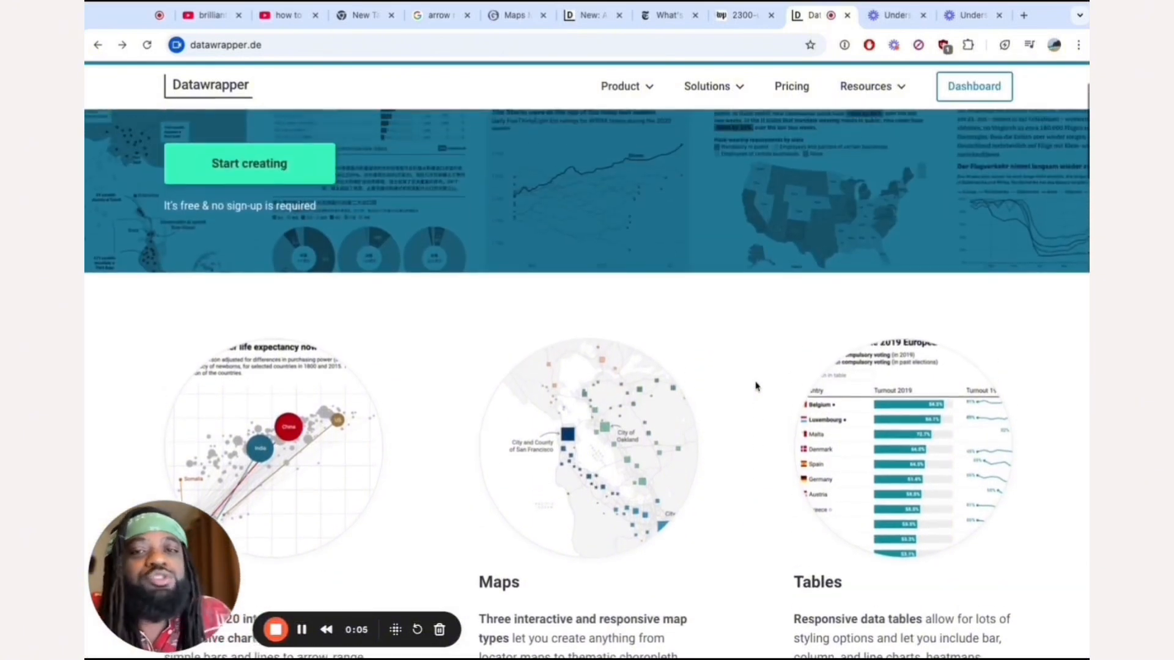
scroll(756, 386, up, 3)
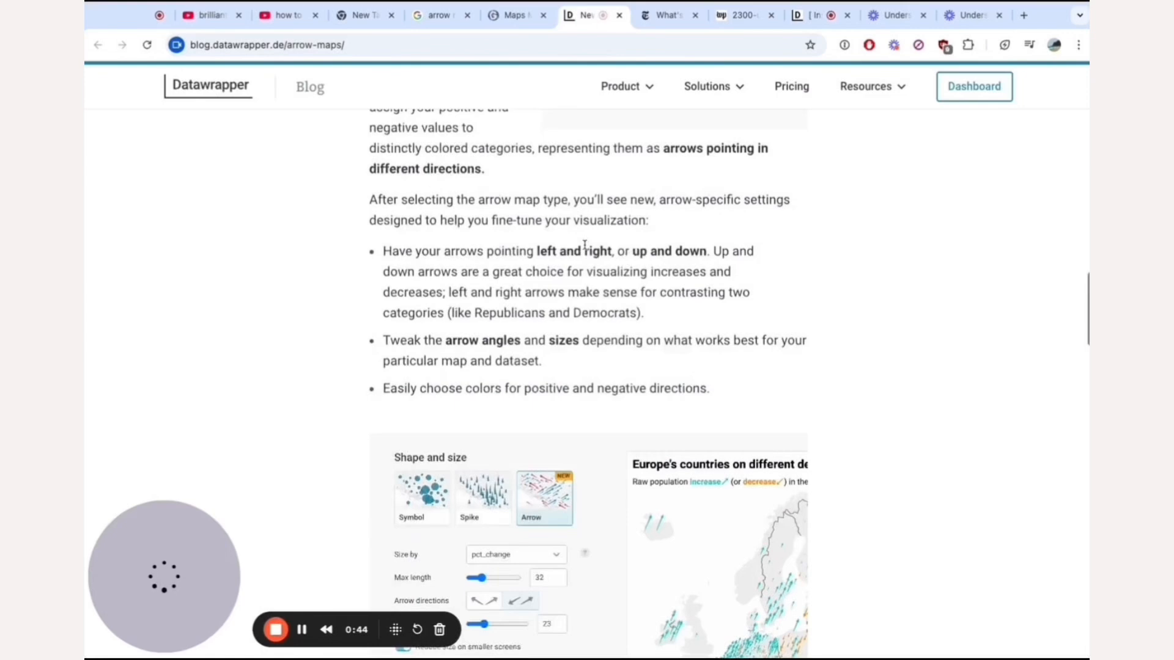
scroll(450, 323, up, 10)
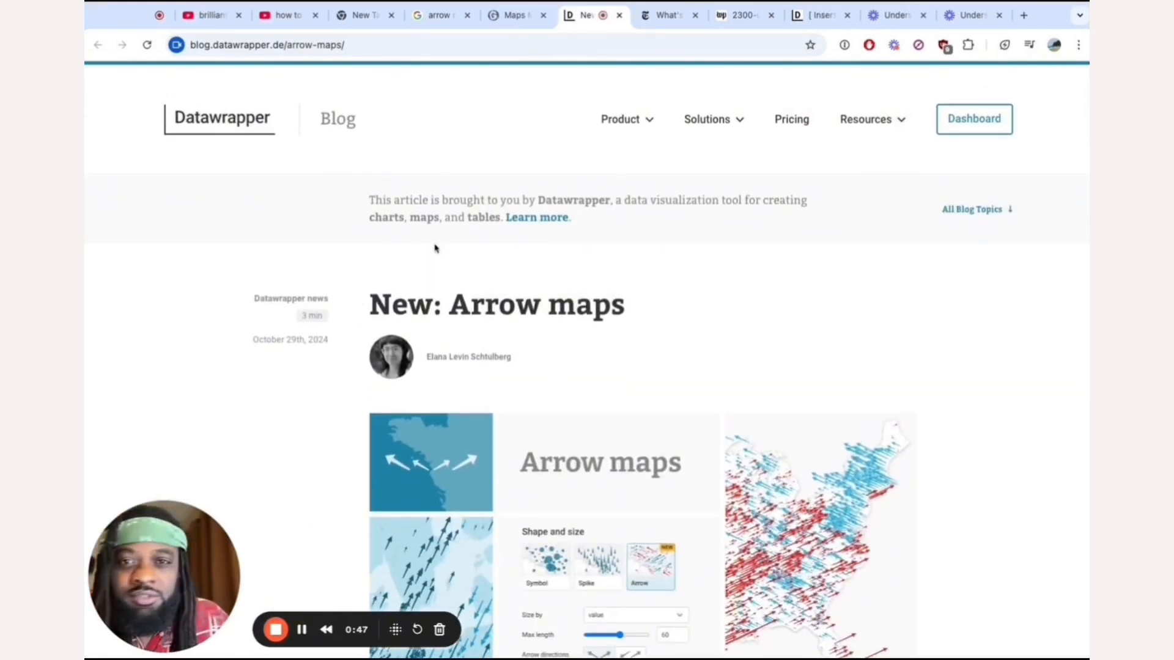
drag(231, 333, 306, 340)
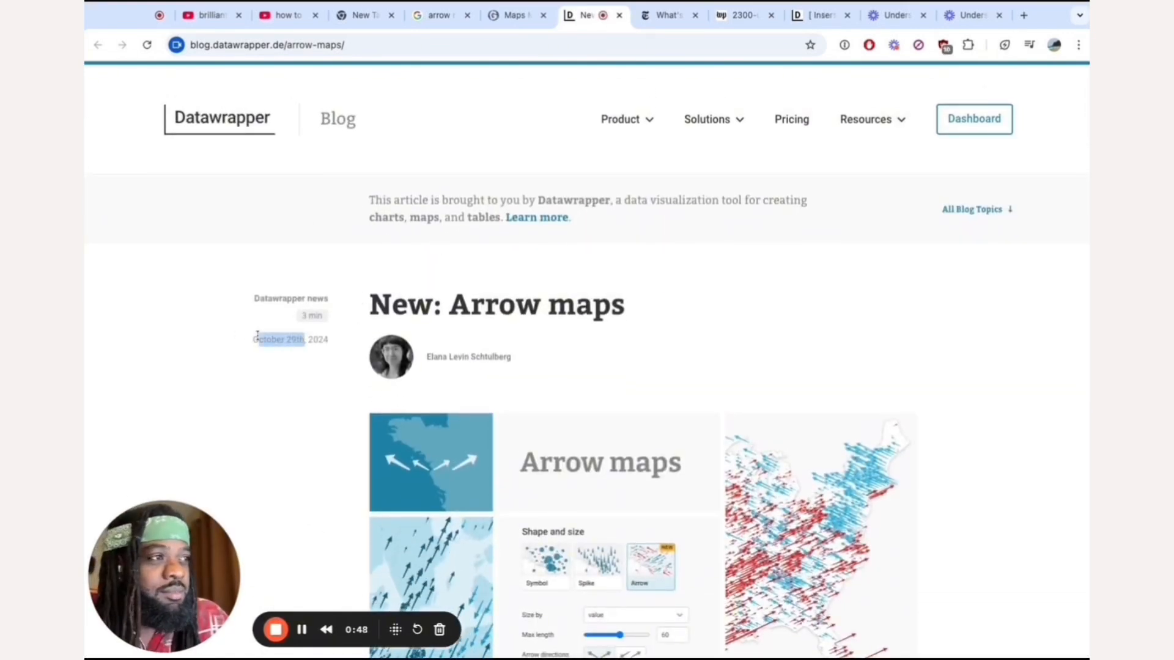
Leave the arrow maps article and create a new symbol map from the Datawrapper dashboard.
double_click(450, 293)
scroll(448, 289, down, 10)
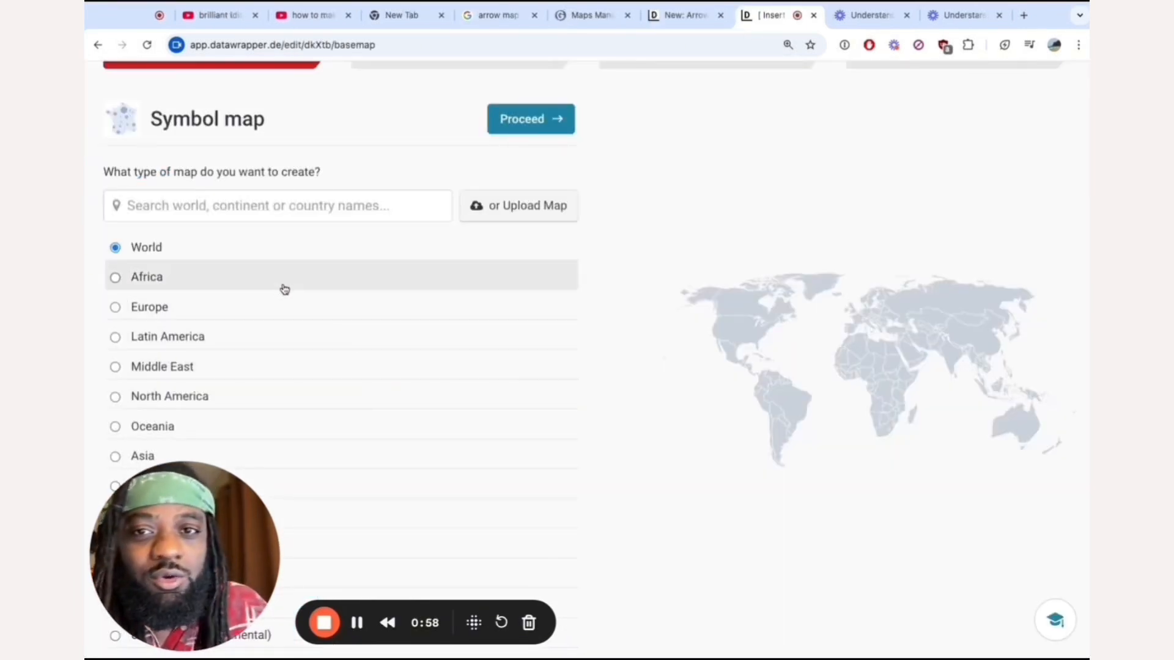
scroll(281, 284, up, 3)
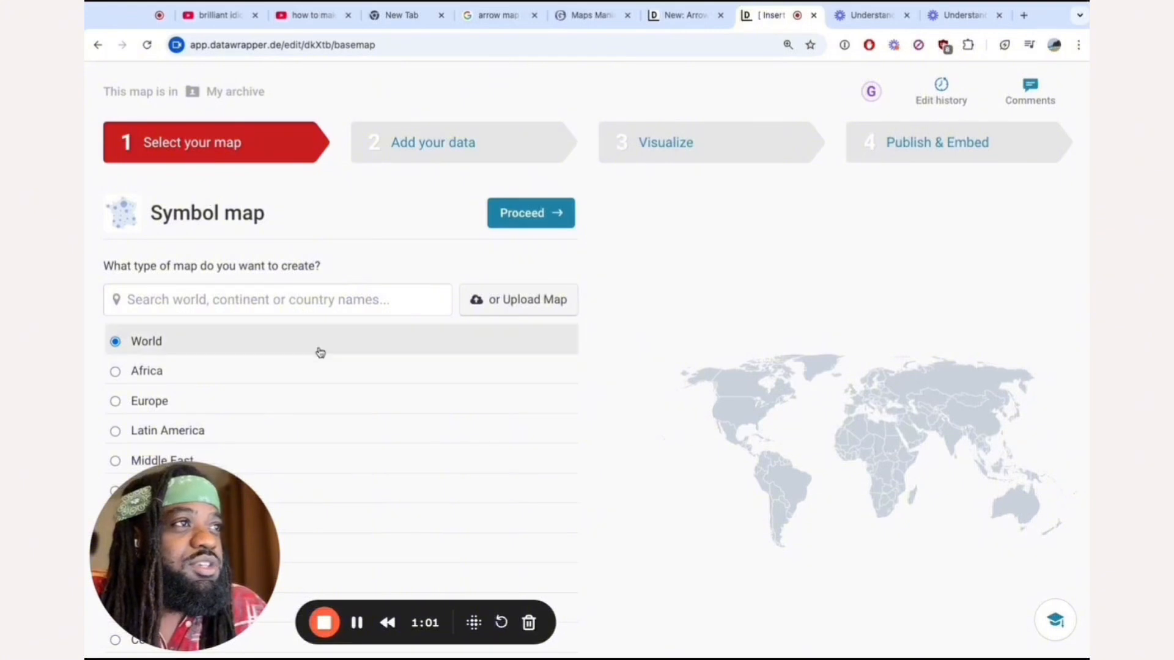
Choose USA » States, rather than the continental version, as the base map for the symbol map.
scroll(263, 286, down, 1)
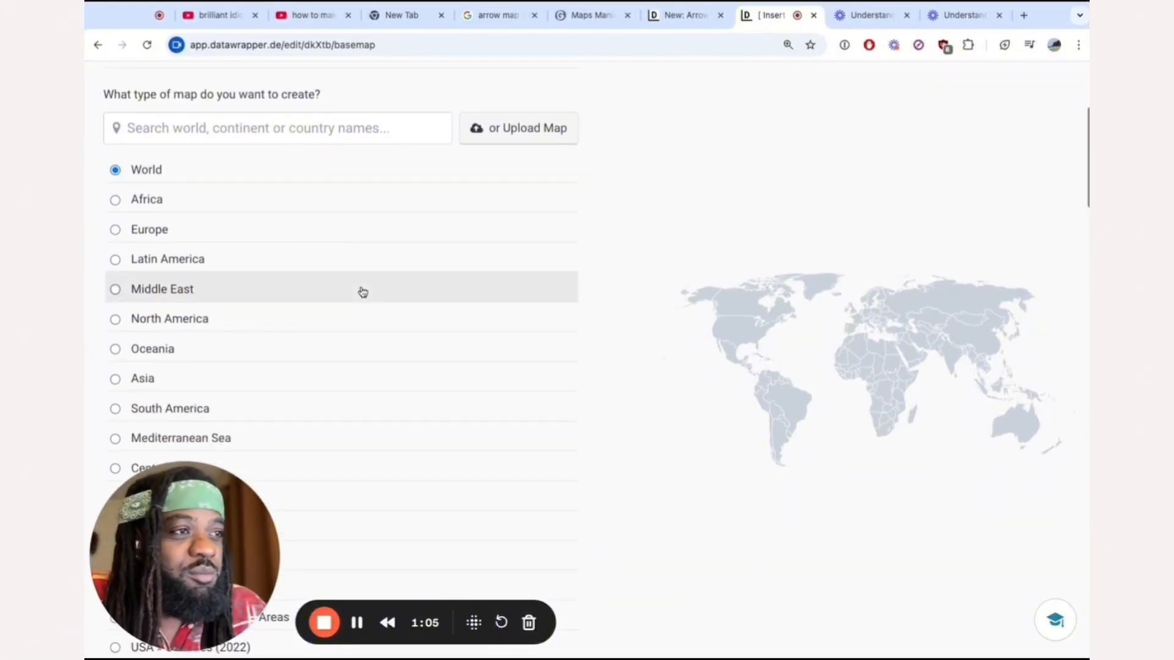
key(ctrl+minus)
scroll(190, 294, down, 4)
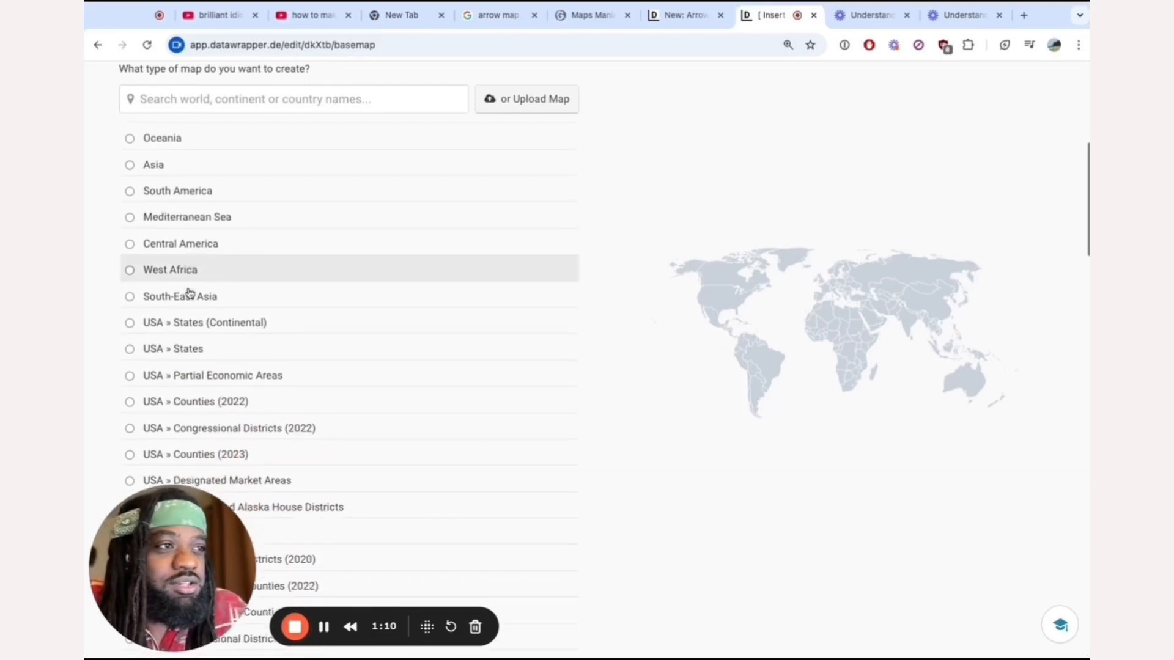
click(210, 280)
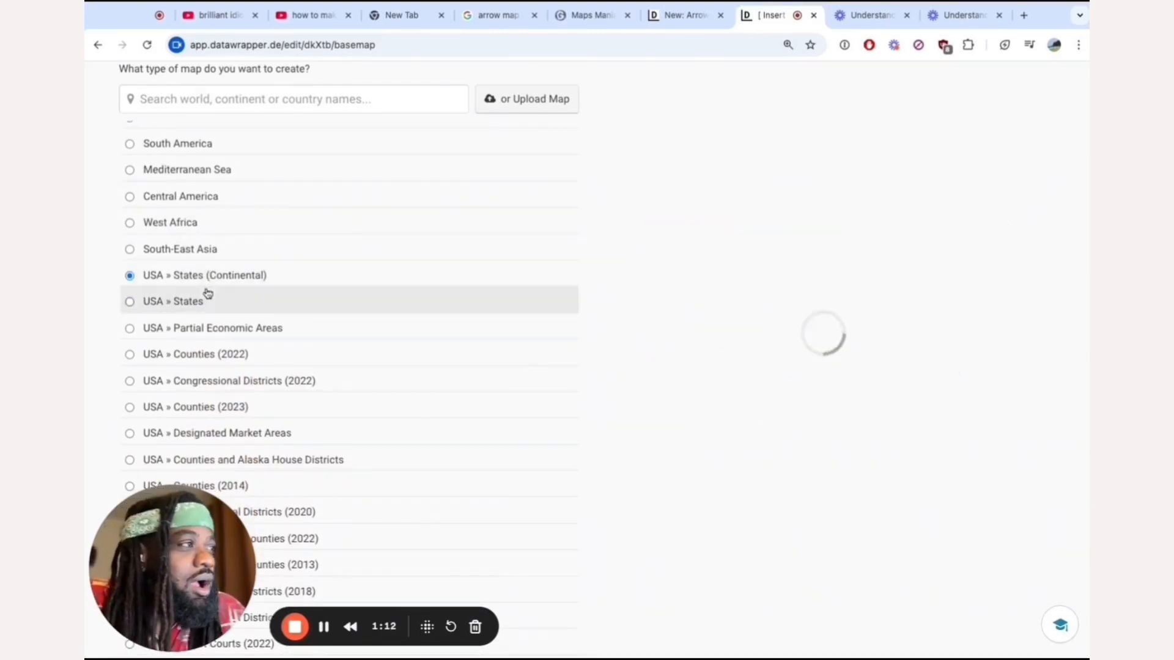
click(161, 304)
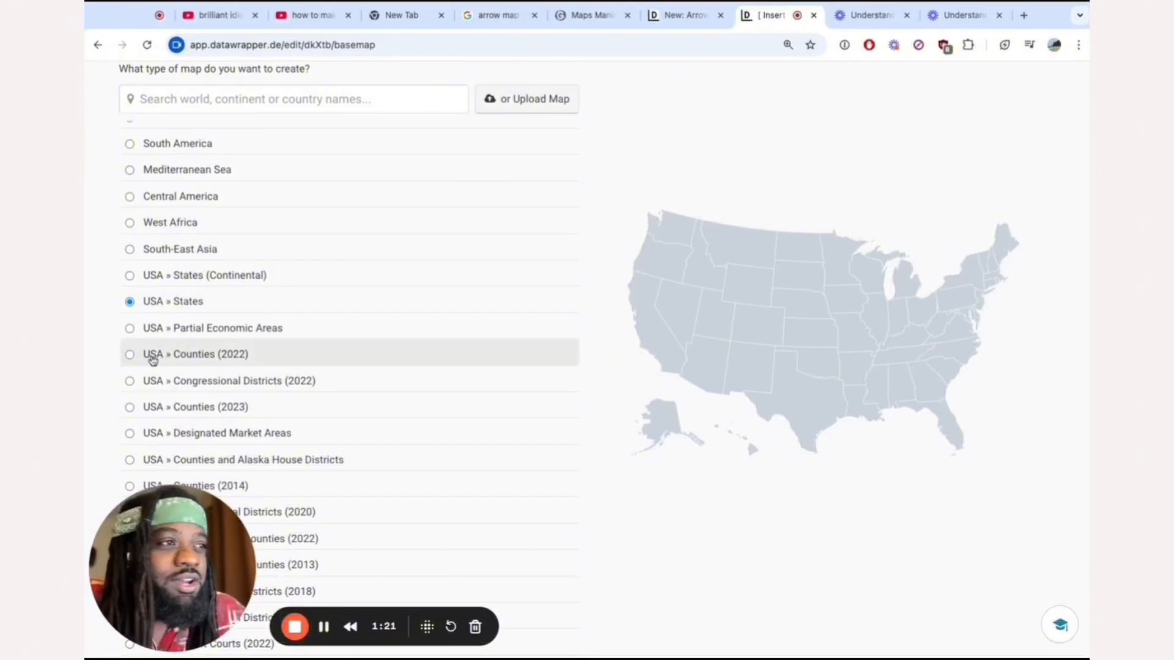
Preview the USA » Counties (2022) and USA » Congressional Districts (2020) base maps and look through the other countries' maps.
click(153, 360)
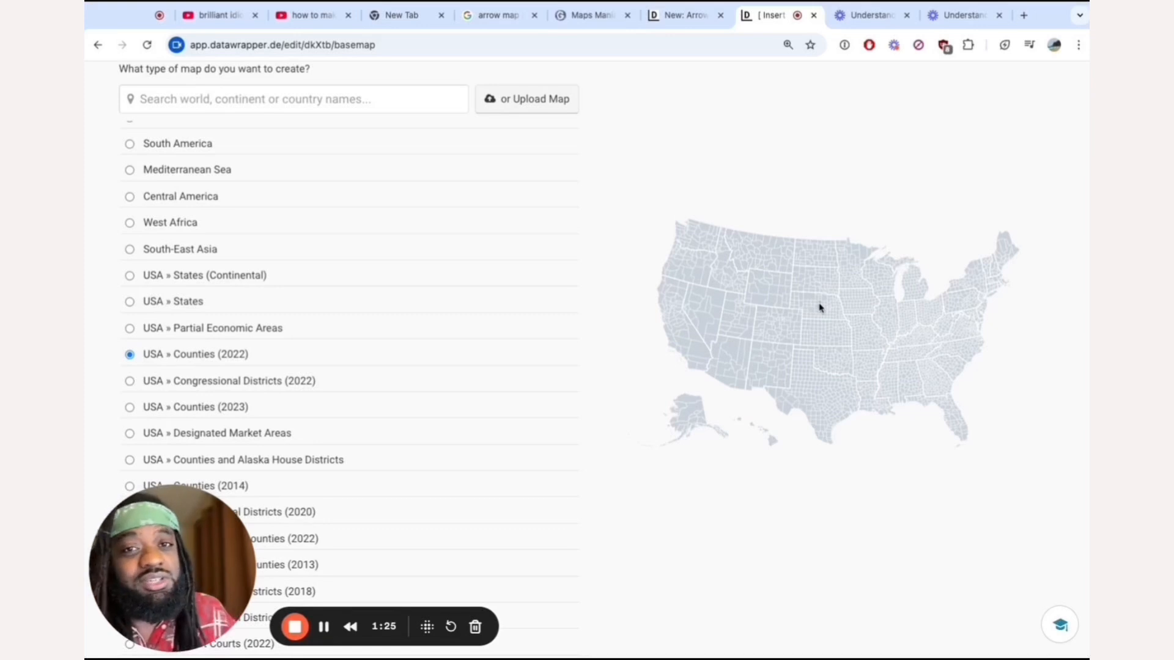
click(276, 406)
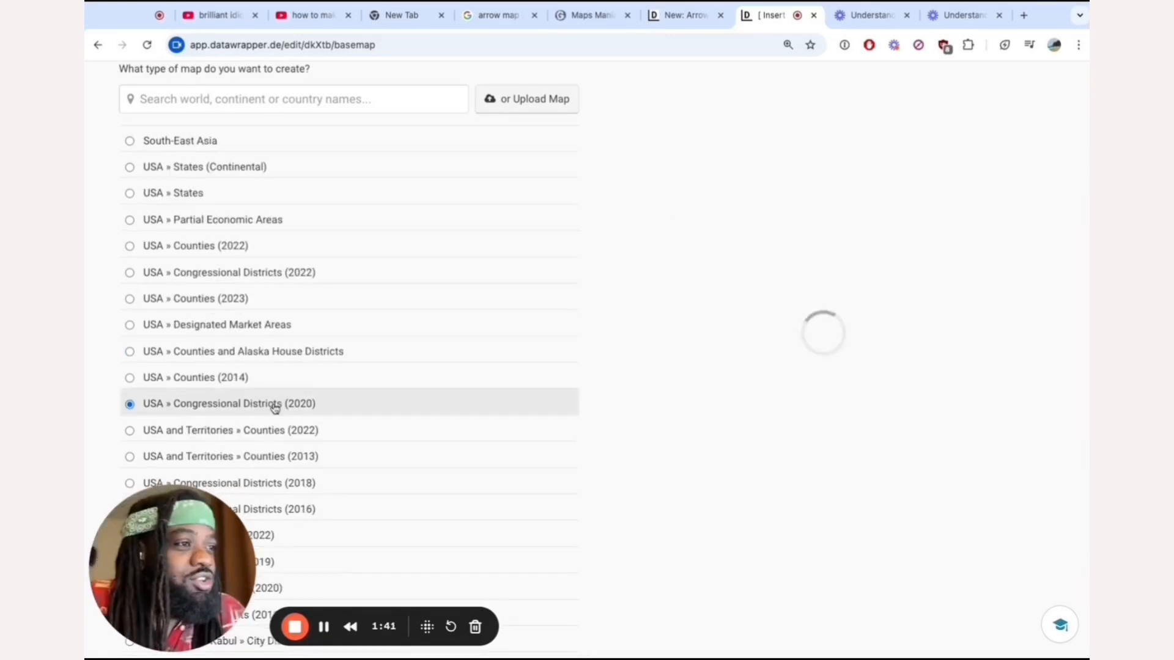
scroll(275, 406, down, 3)
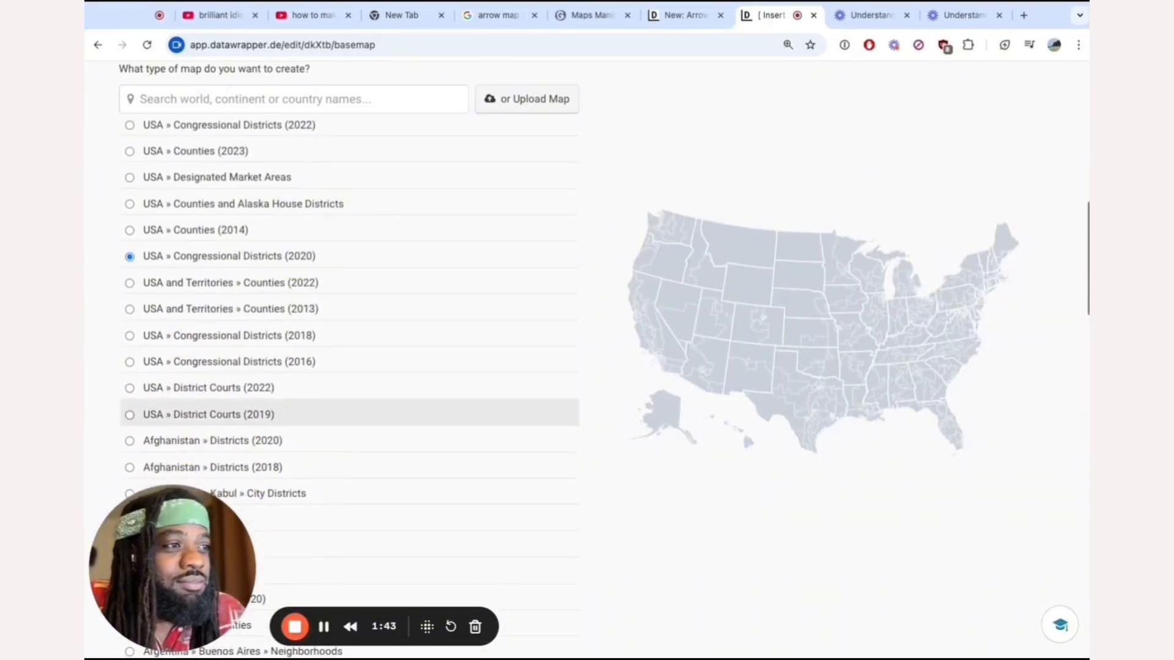
scroll(269, 411, down, 2)
scroll(268, 349, down, 3)
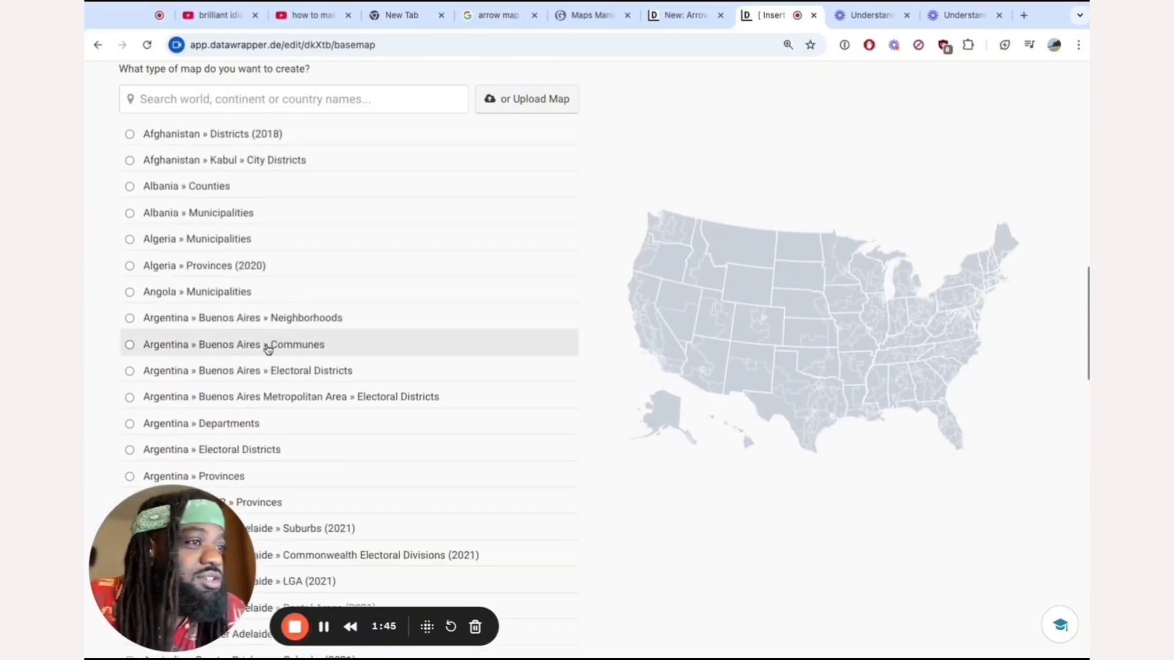
scroll(268, 349, up, 10)
scroll(524, 202, up, 4)
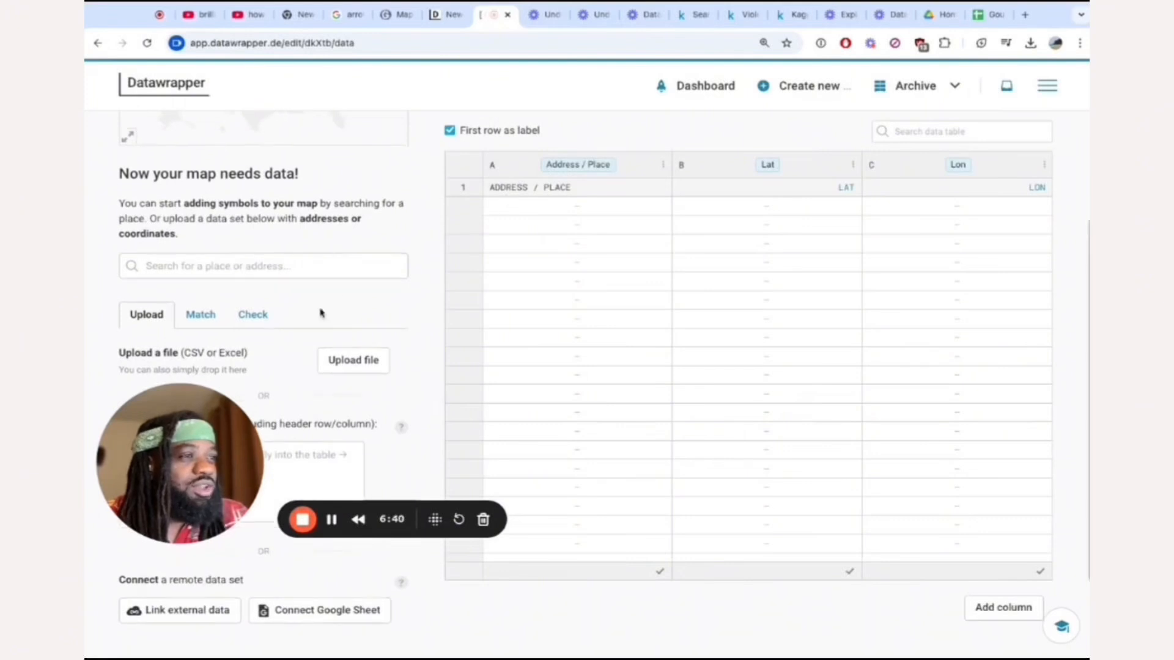
Paste the copied state, January rate, December rate and difference columns into the map's data table and review the data check.
scroll(320, 312, down, 2)
click(196, 349)
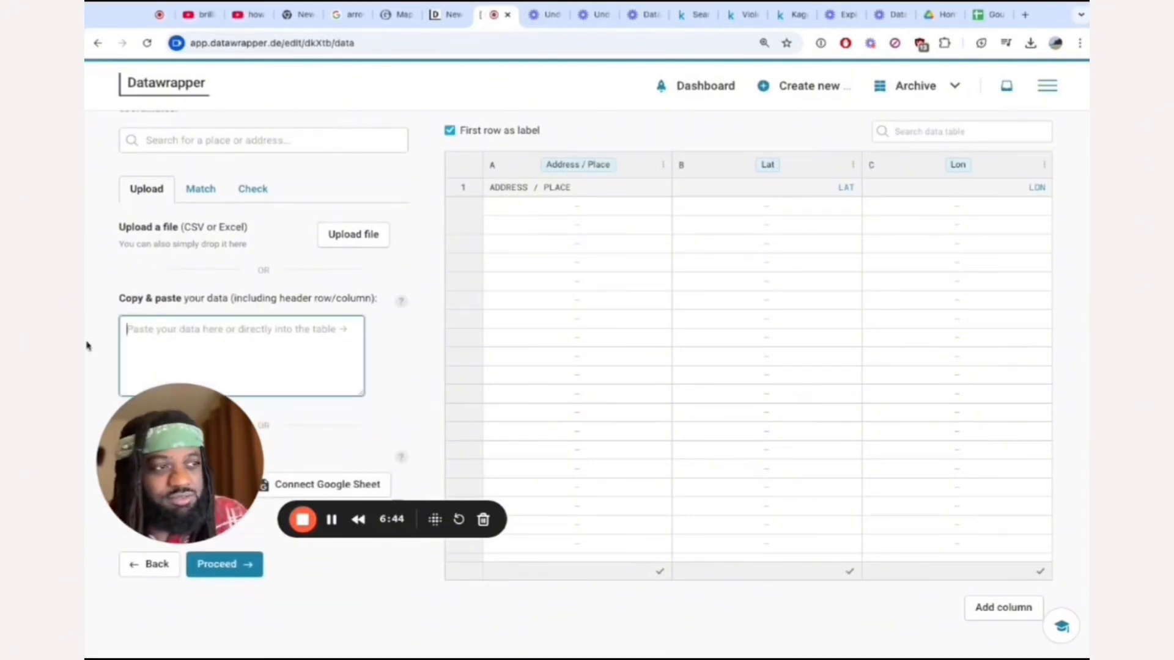
key(ctrl+v)
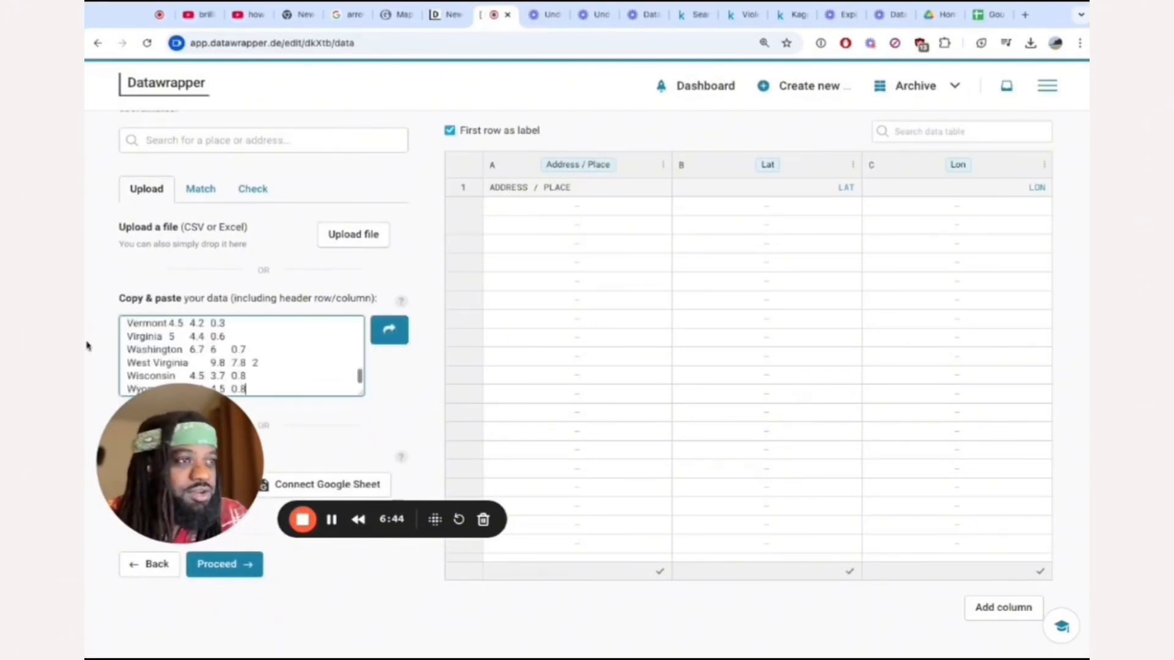
click(388, 331)
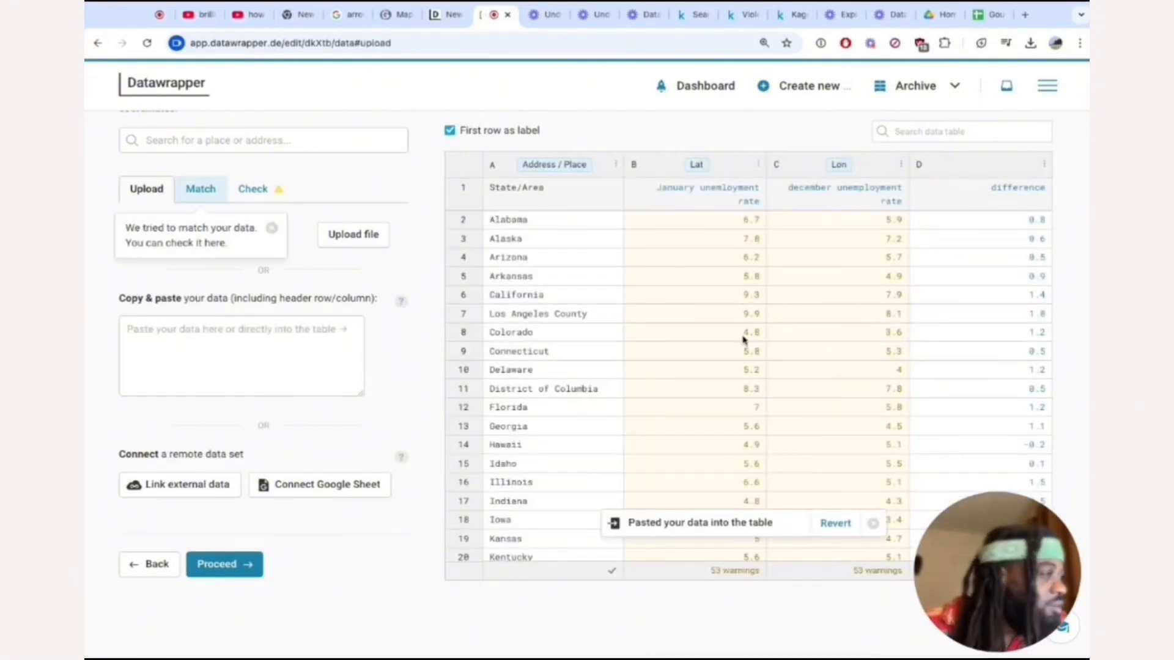
scroll(745, 341, down, 10)
scroll(744, 341, up, 10)
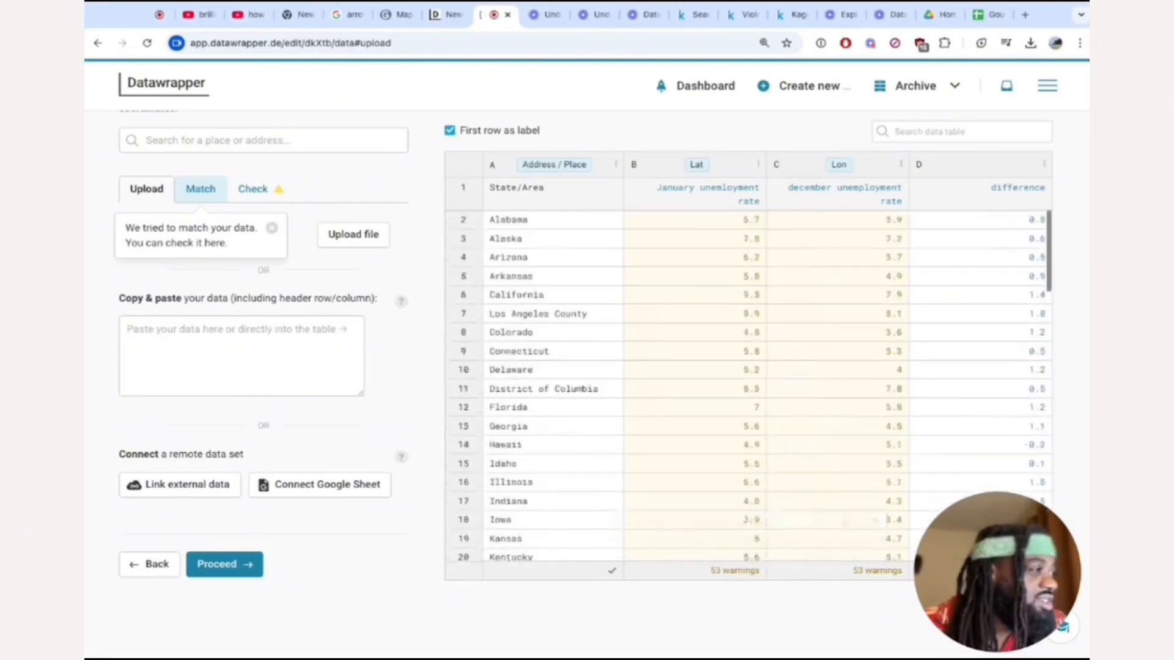
click(729, 228)
click(266, 197)
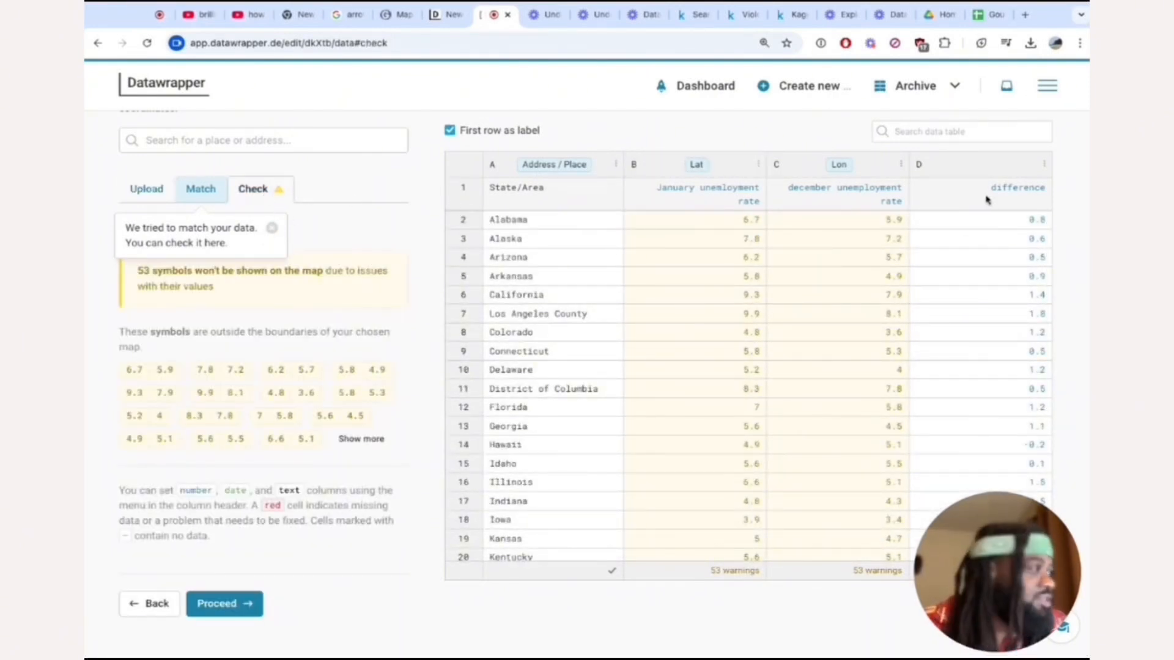
click(273, 229)
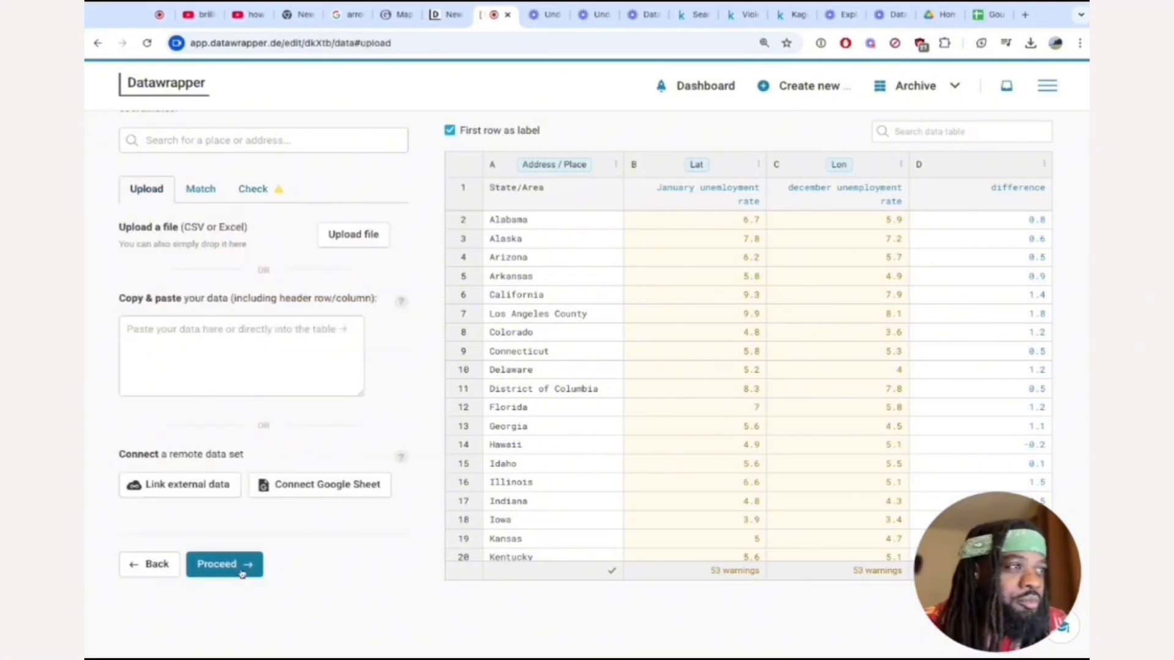
Enable automatic coordinate lookup, create LAT and LON columns, and generate their coordinates from the State/Area column.
click(243, 566)
scroll(272, 382, down, 1)
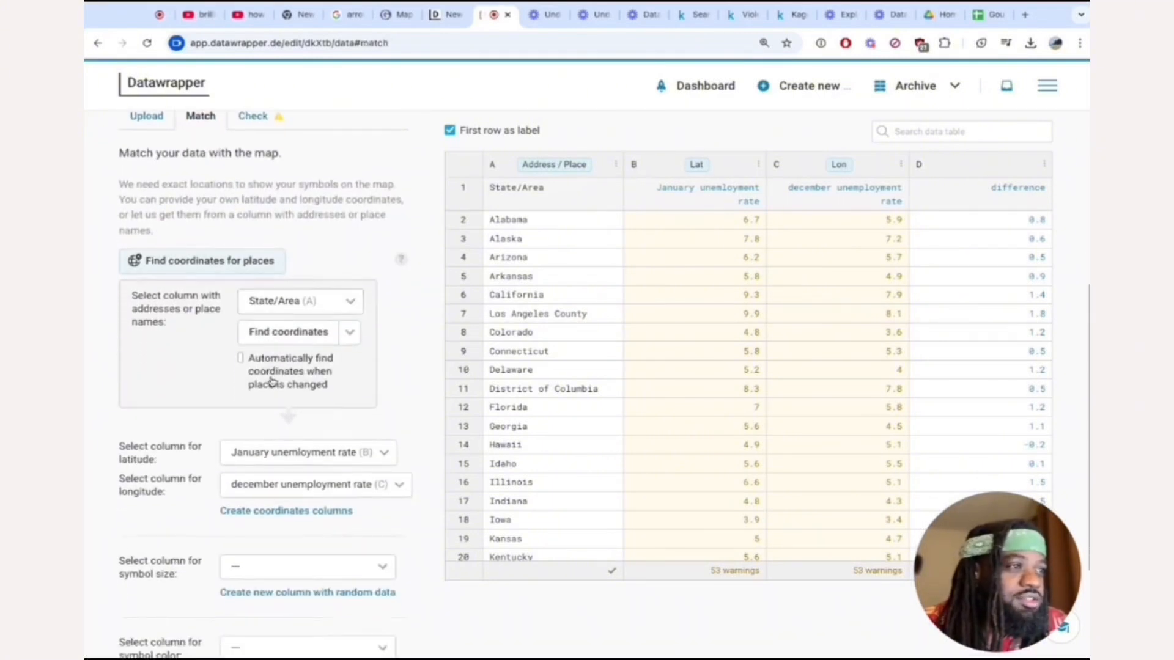
scroll(278, 367, down, 2)
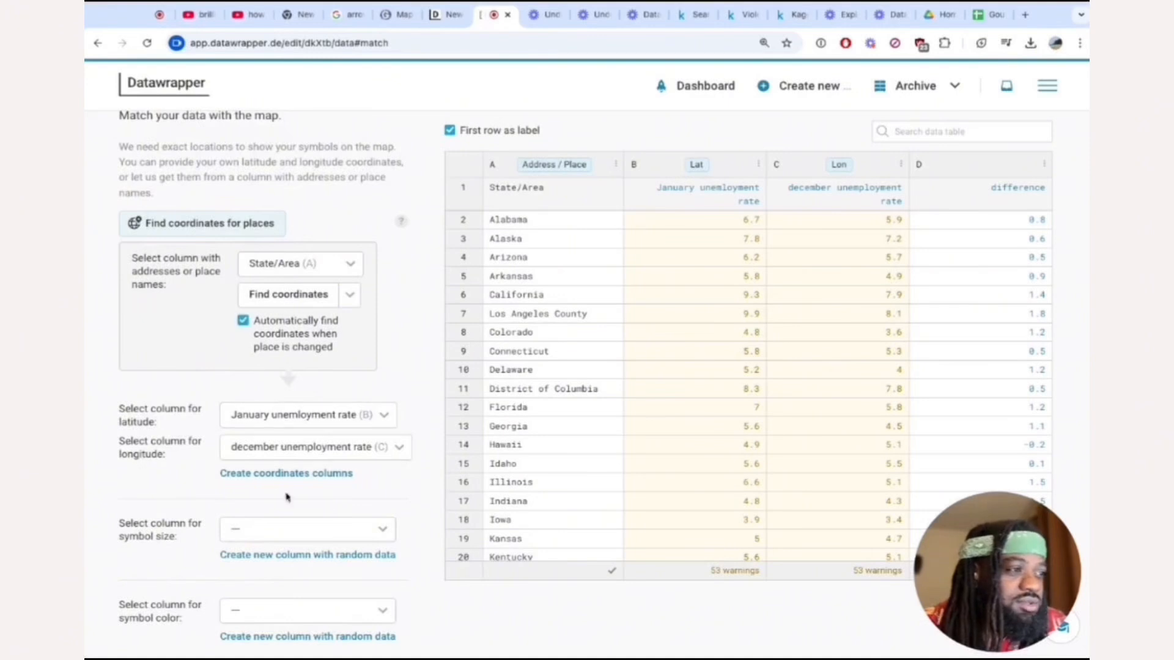
click(280, 474)
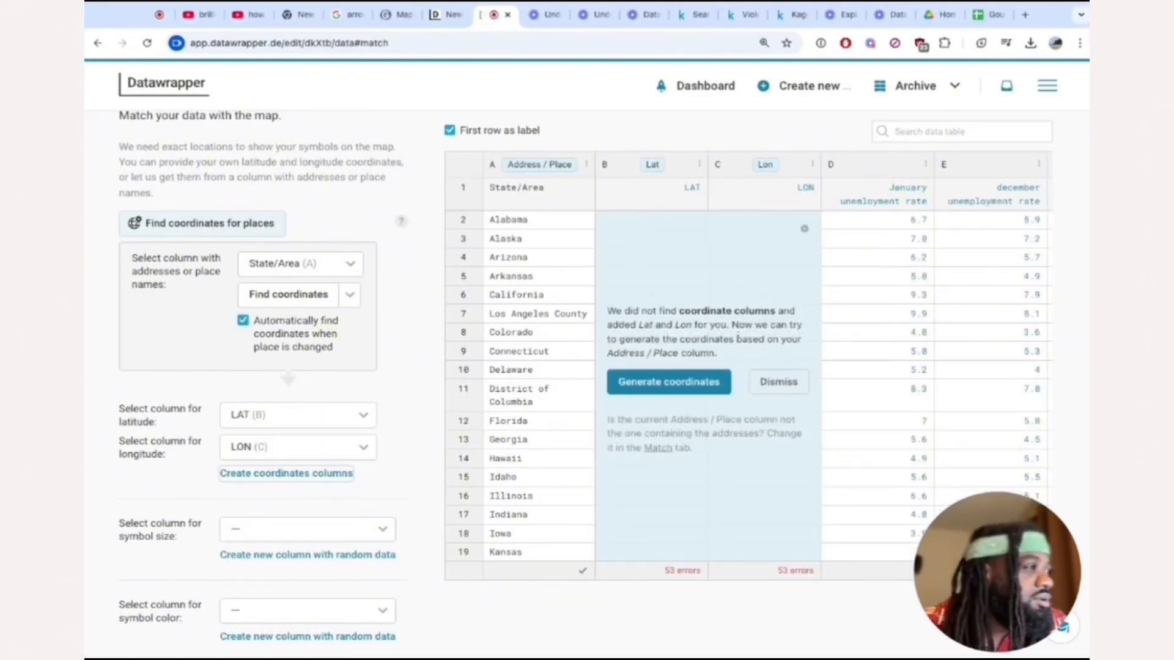
click(683, 390)
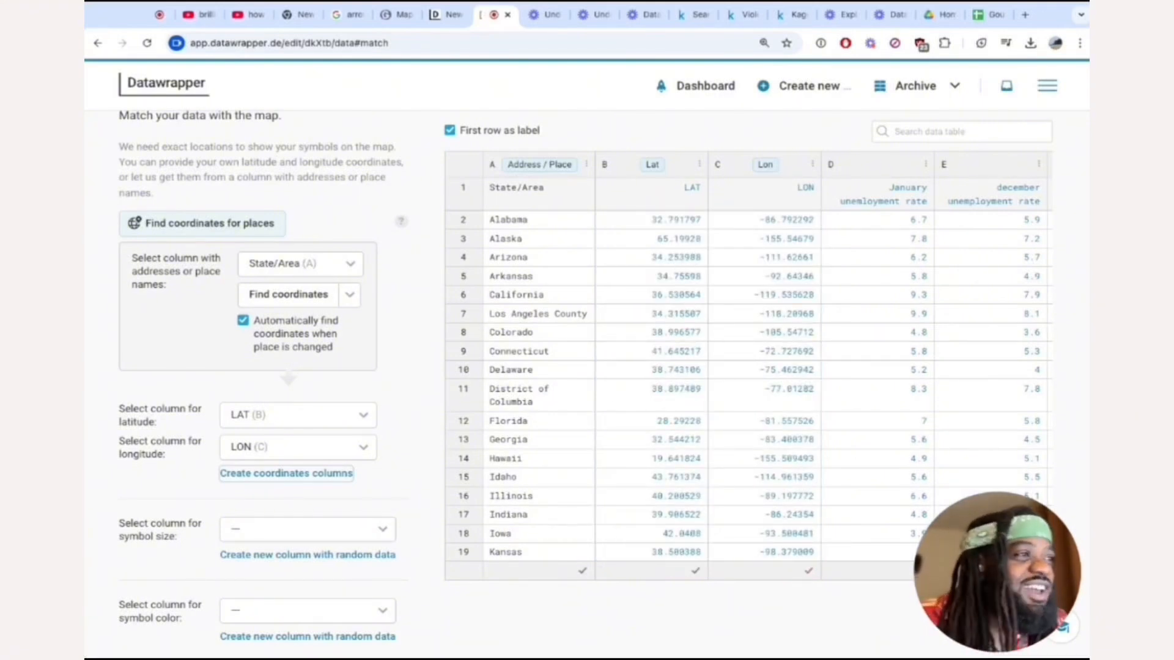
Look over the generated coordinates beside the rate columns and assign the difference column to symbol size.
scroll(417, 393, down, 1)
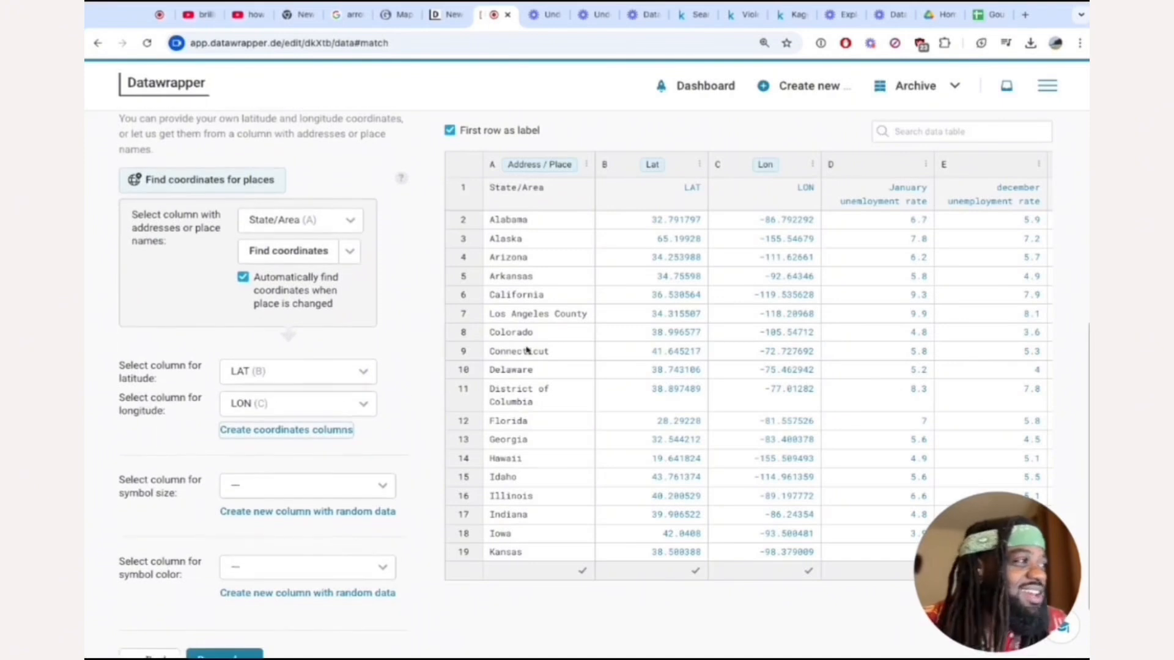
scroll(773, 249, up, 1)
scroll(773, 244, down, 3)
scroll(755, 251, up, 3)
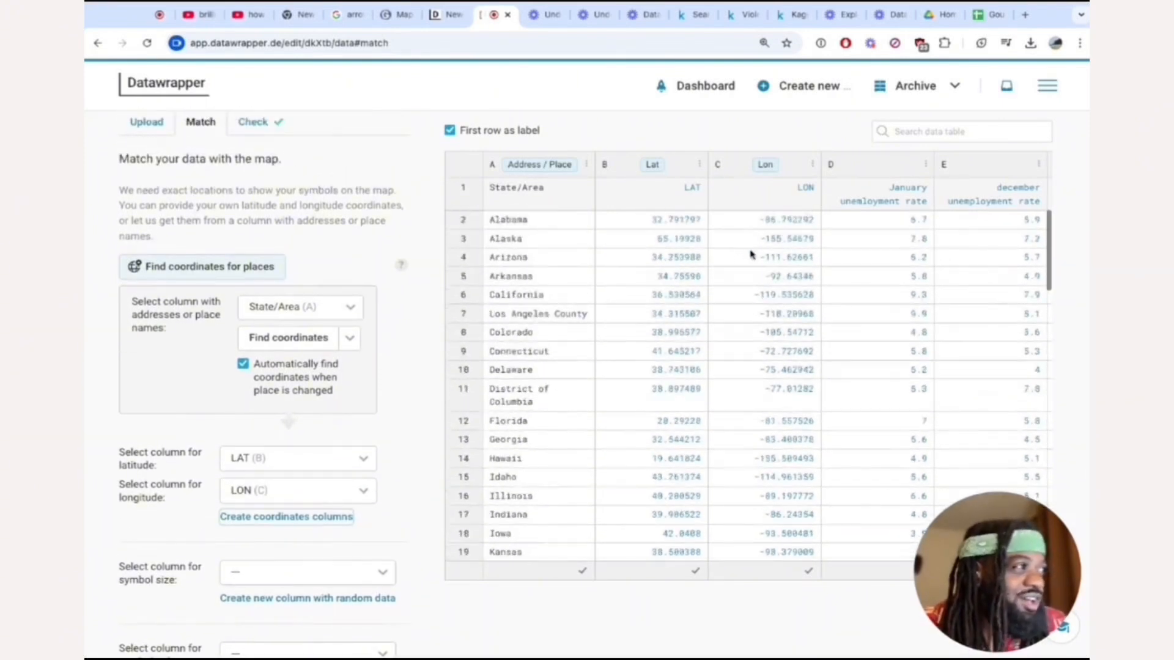
scroll(949, 205, right, 2)
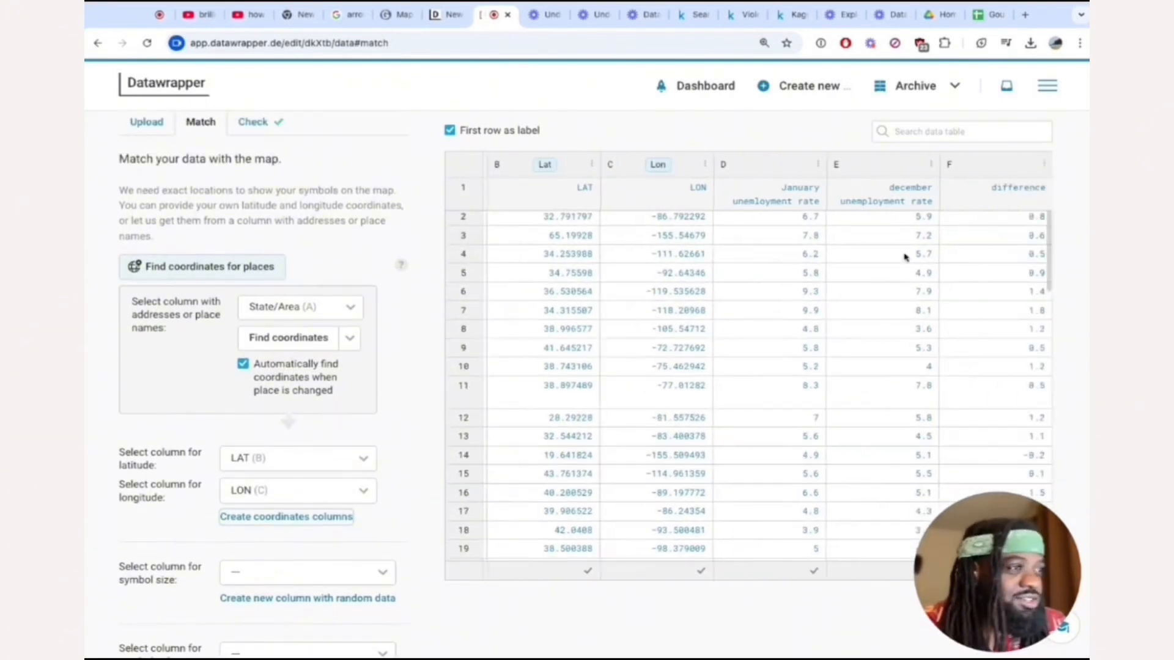
scroll(686, 296, left, 2)
scroll(445, 390, down, 2)
scroll(445, 390, down, 1)
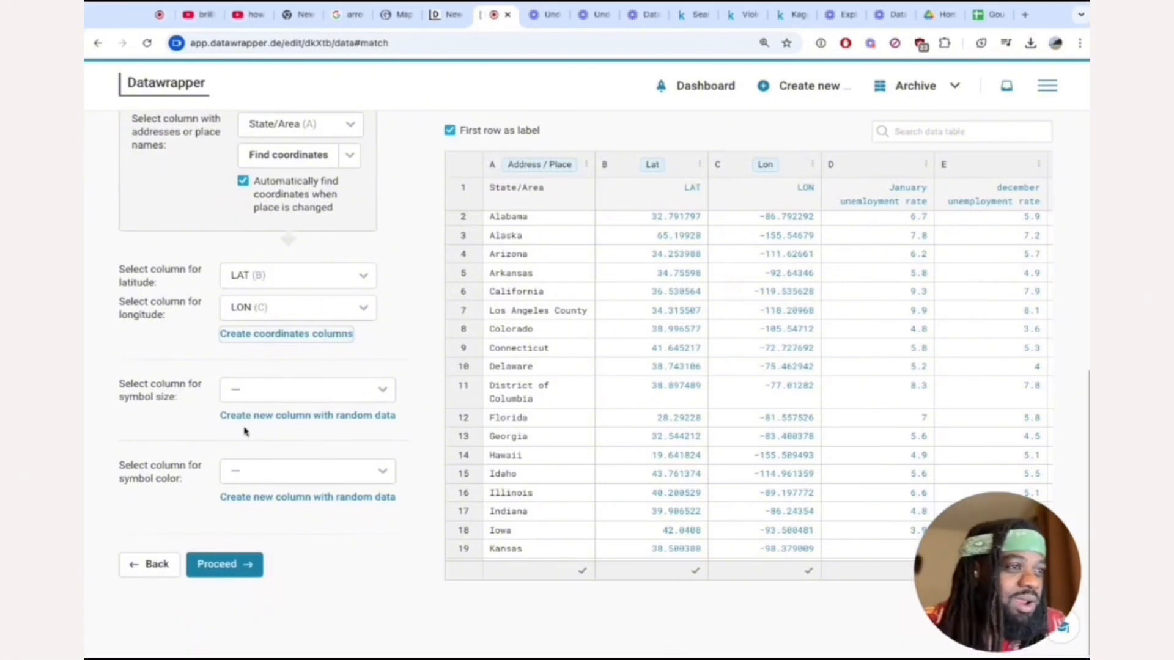
click(267, 391)
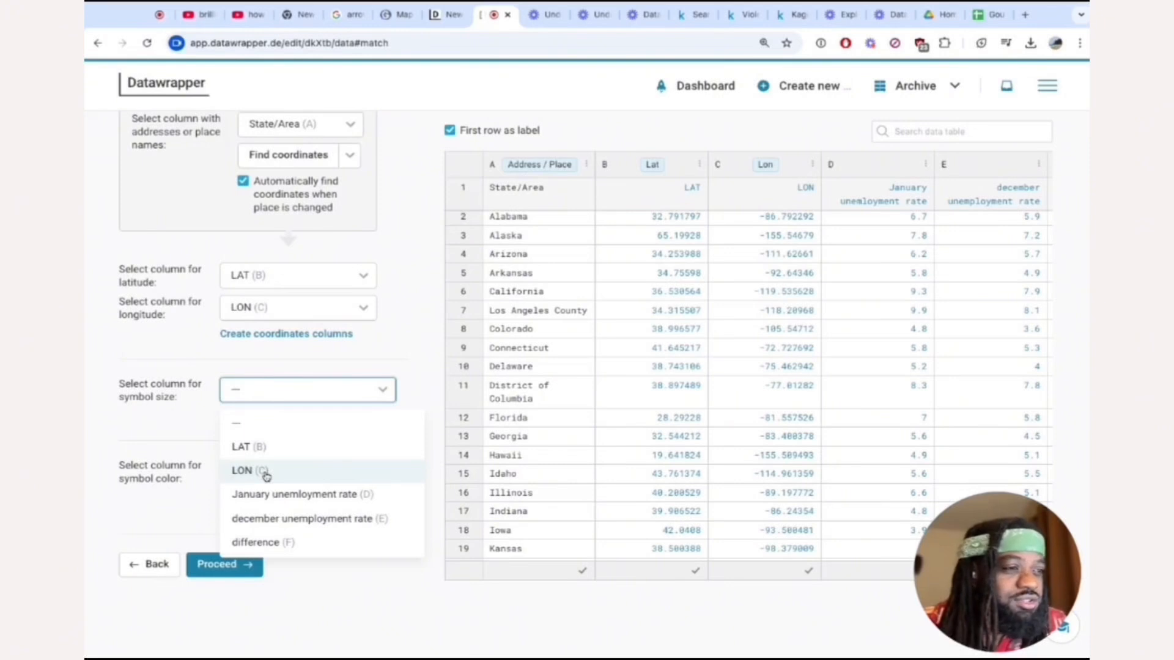
click(311, 542)
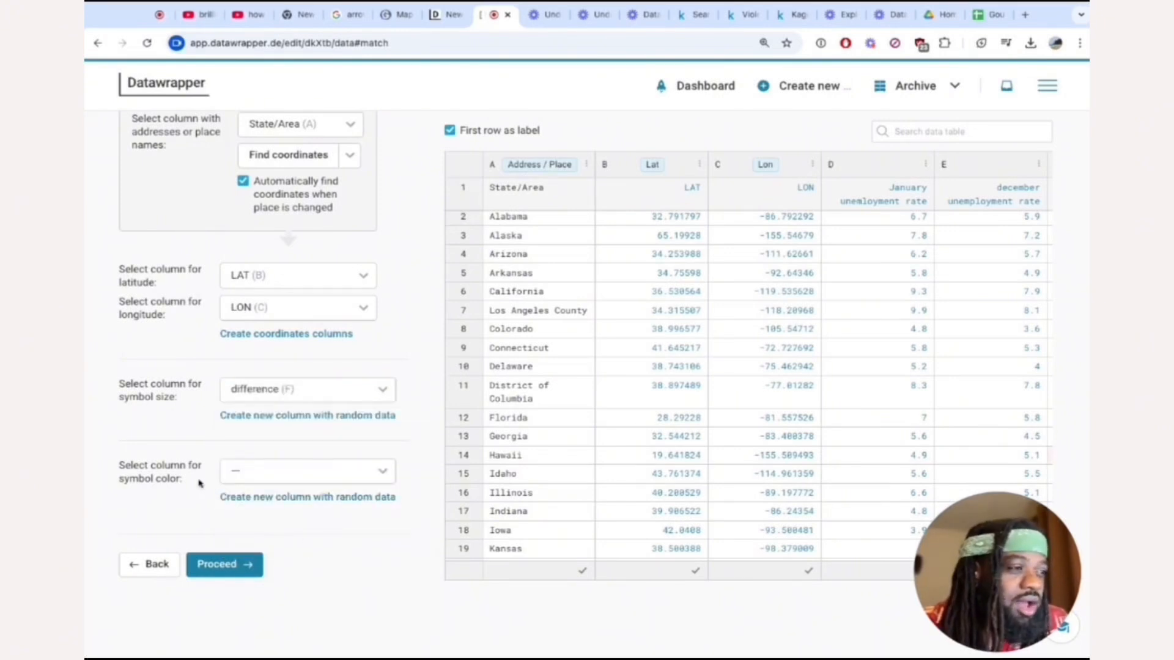
click(237, 473)
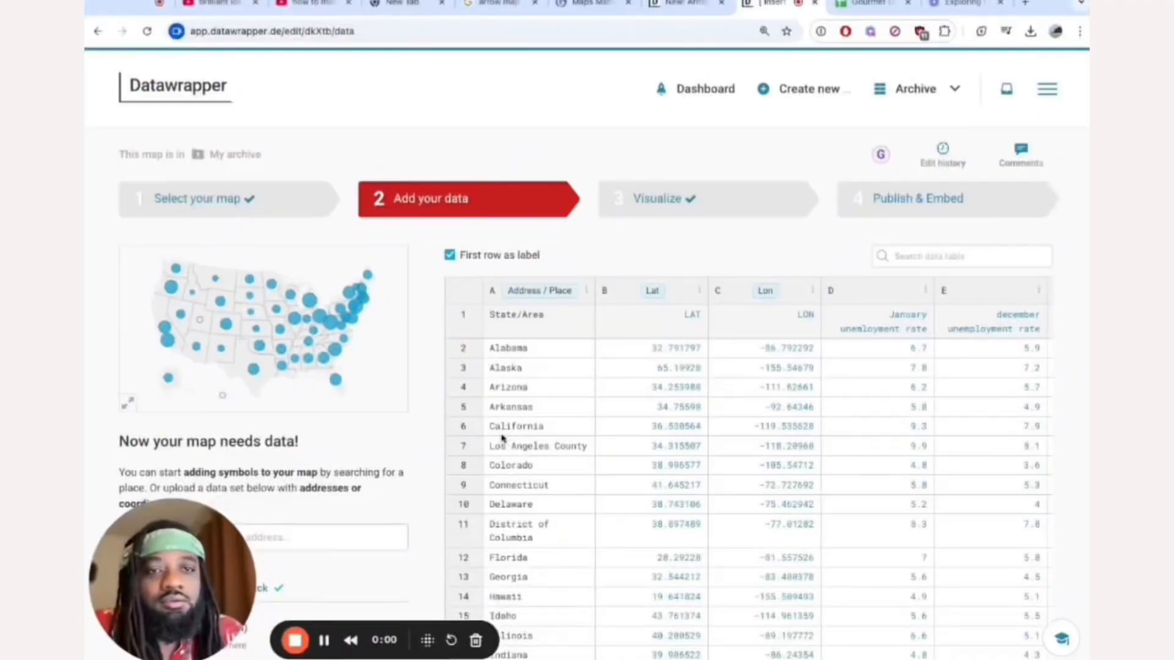
scroll(501, 397, down, 2)
scroll(422, 480, down, 3)
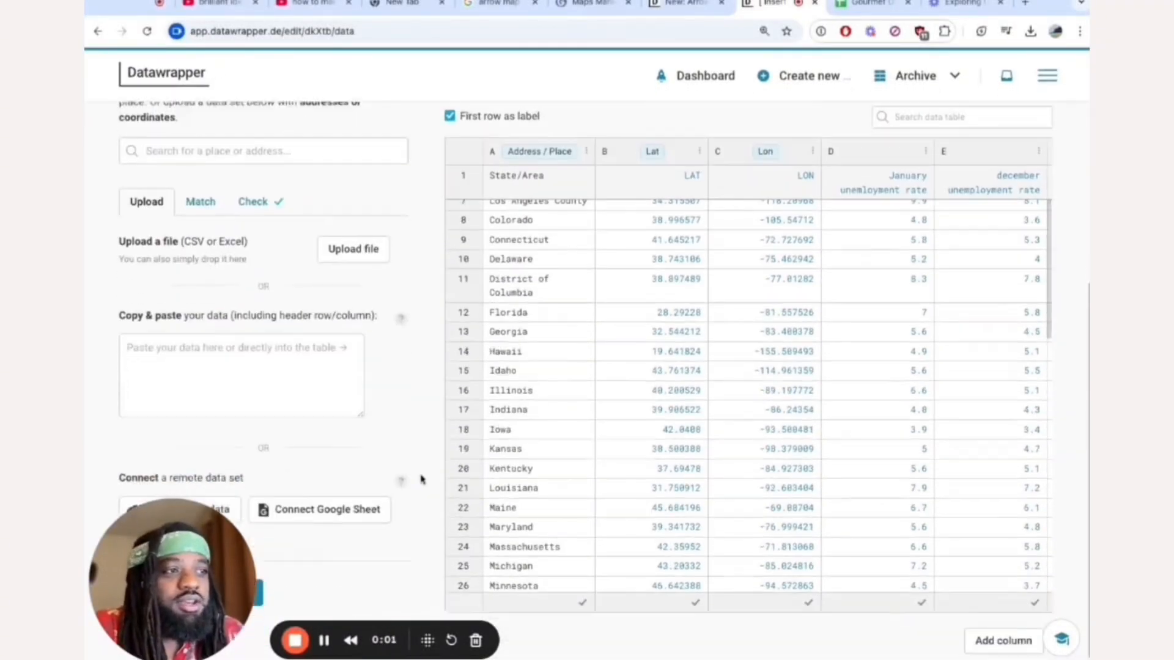
Check the data for issues with the symbol values and inspect the map preview.
click(272, 202)
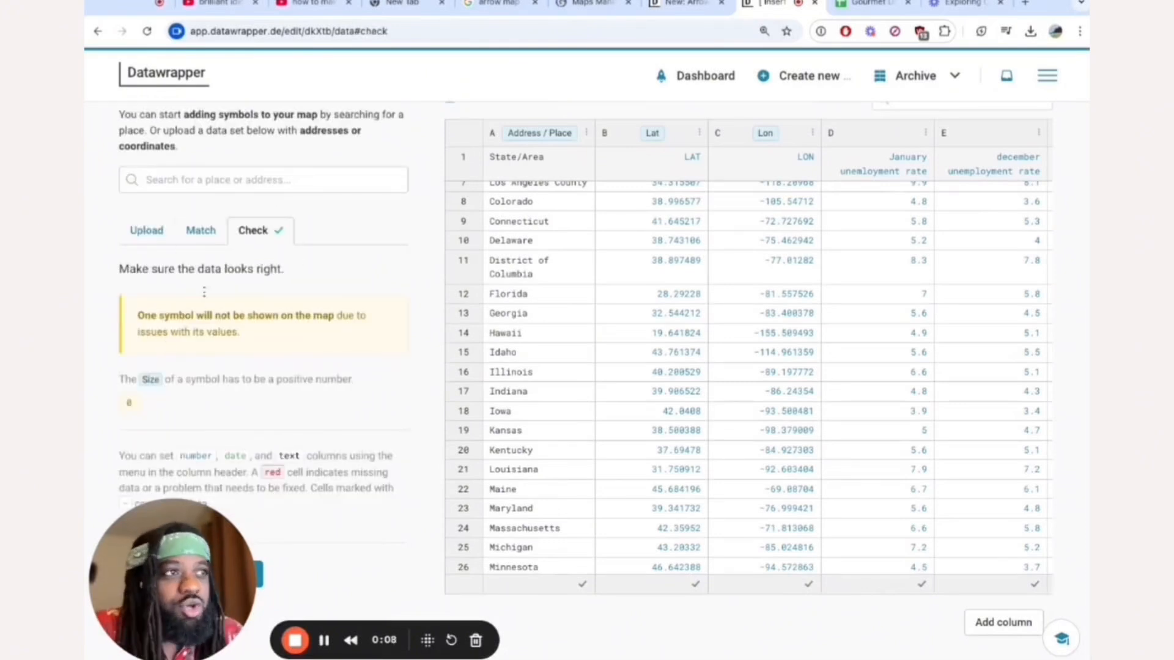
drag(116, 572, 925, 572)
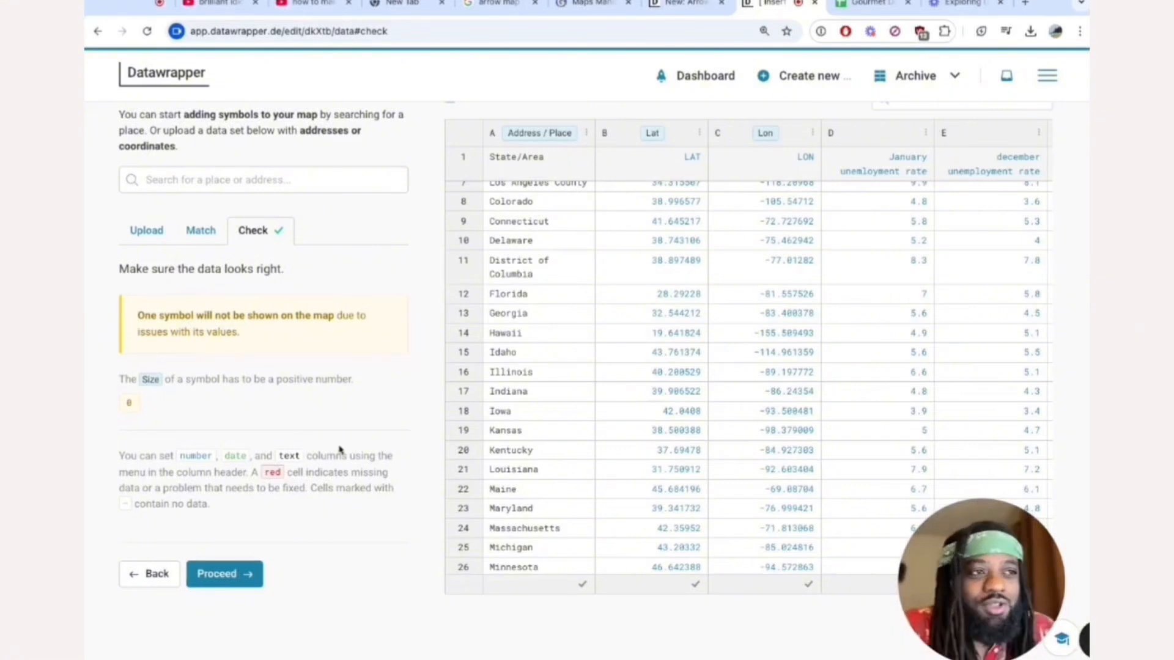
scroll(340, 450, up, 5)
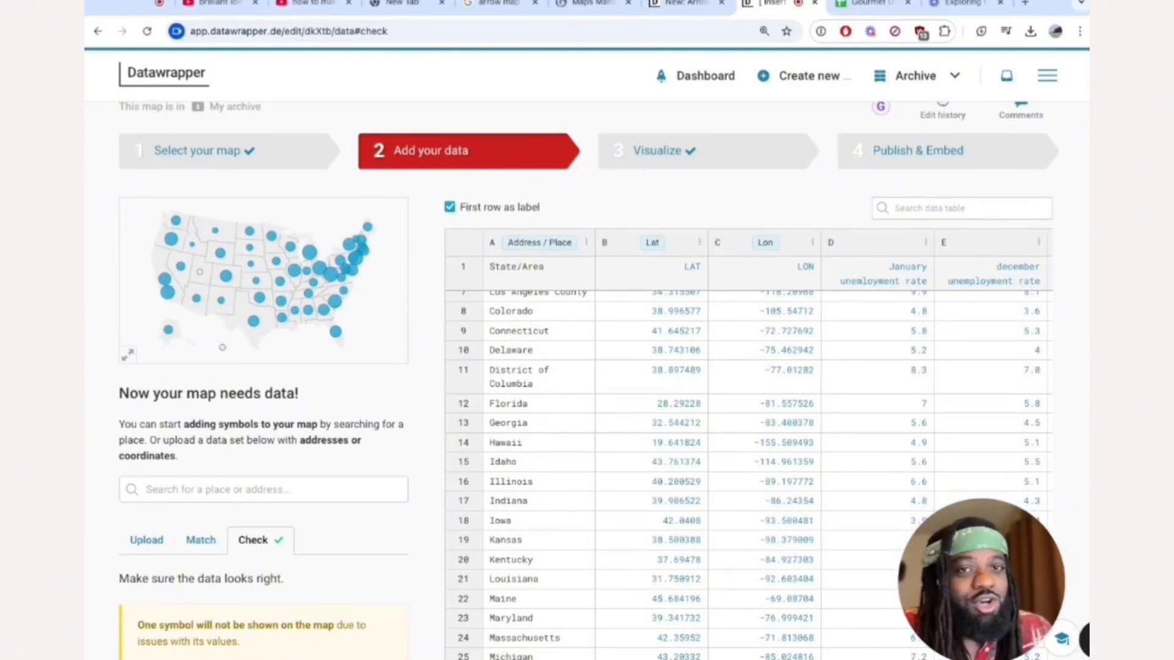
scroll(274, 251, down, 5)
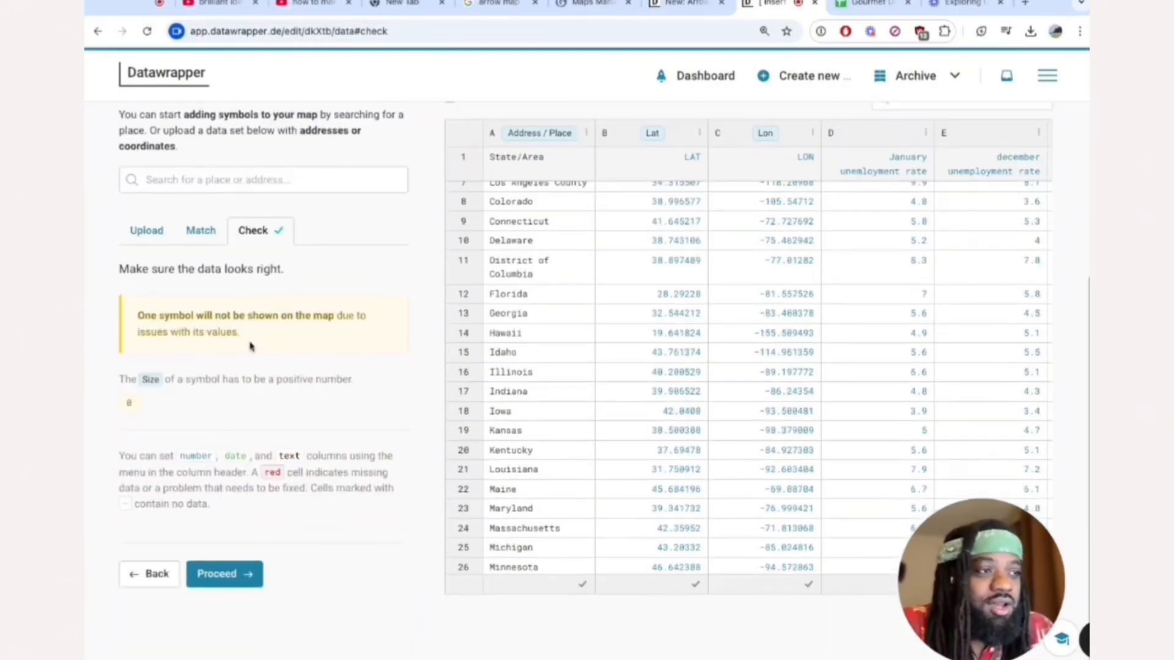
Proceed to visualizing the map and change its symbol type to Arrow.
click(205, 574)
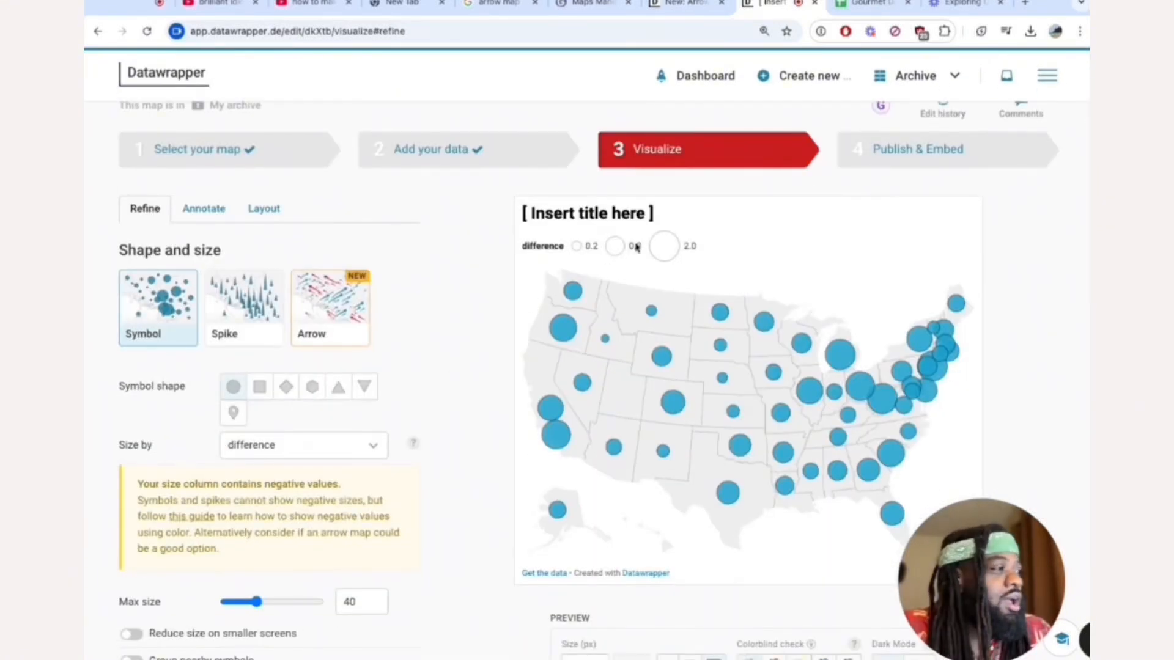
click(349, 335)
scroll(349, 335, down, 1)
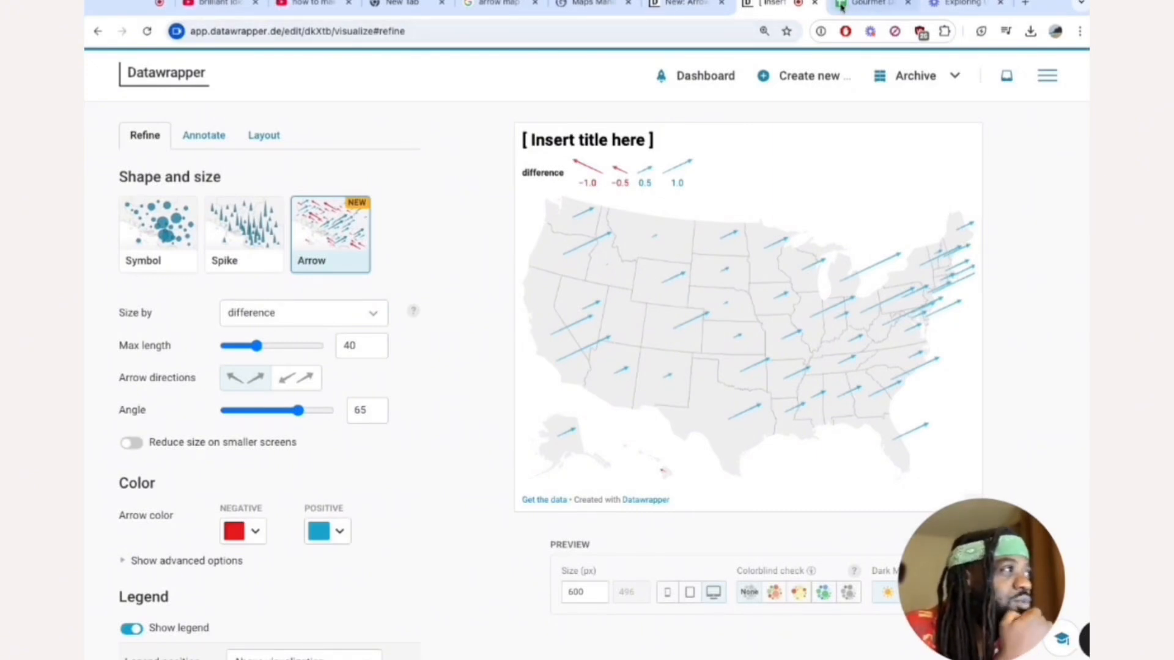
Switch to the Gourmet Data! Google Sheet and change Alabama's difference formula in E2 to =D2-C2.
click(868, 3)
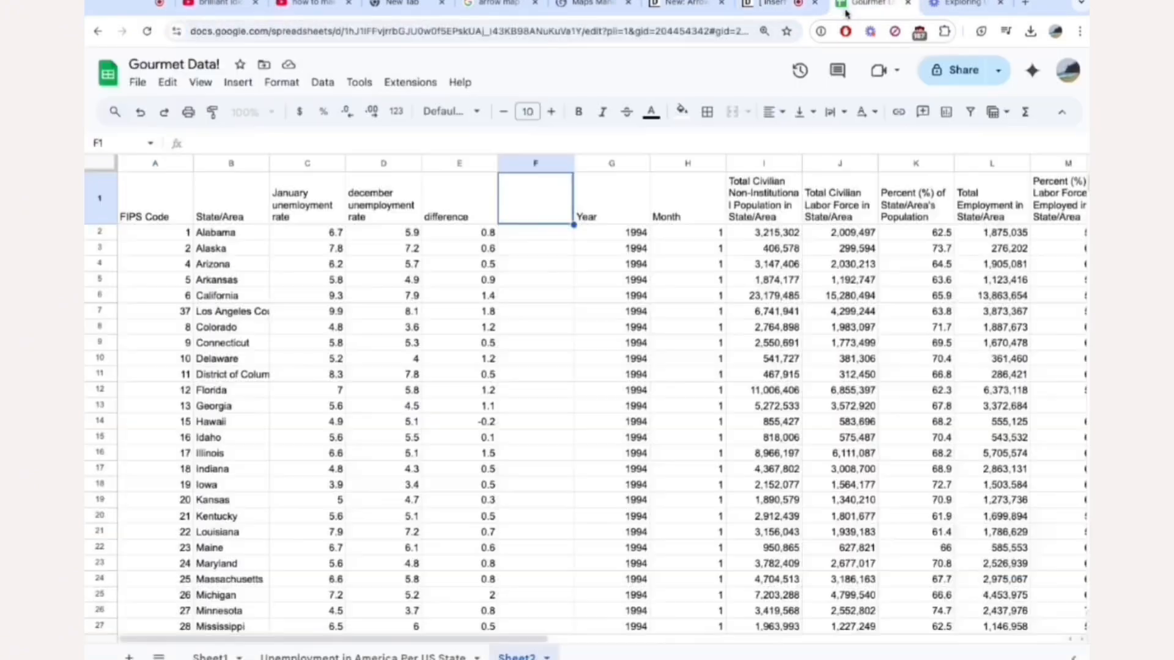
click(484, 234)
double_click(481, 234)
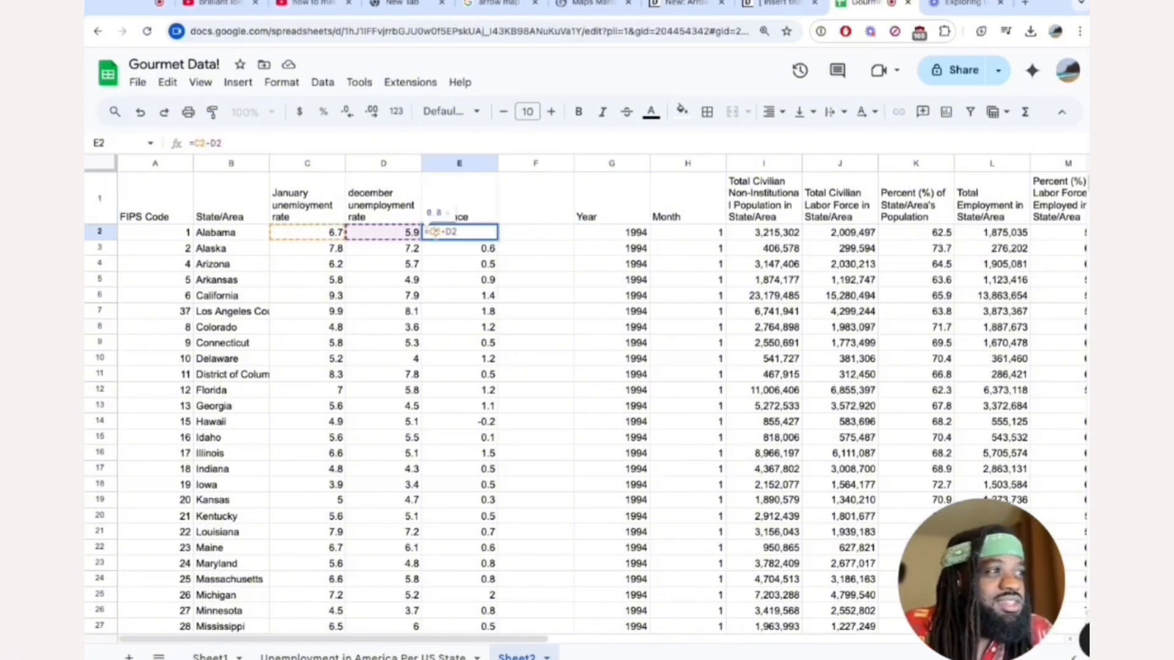
click(436, 232)
text(d2)
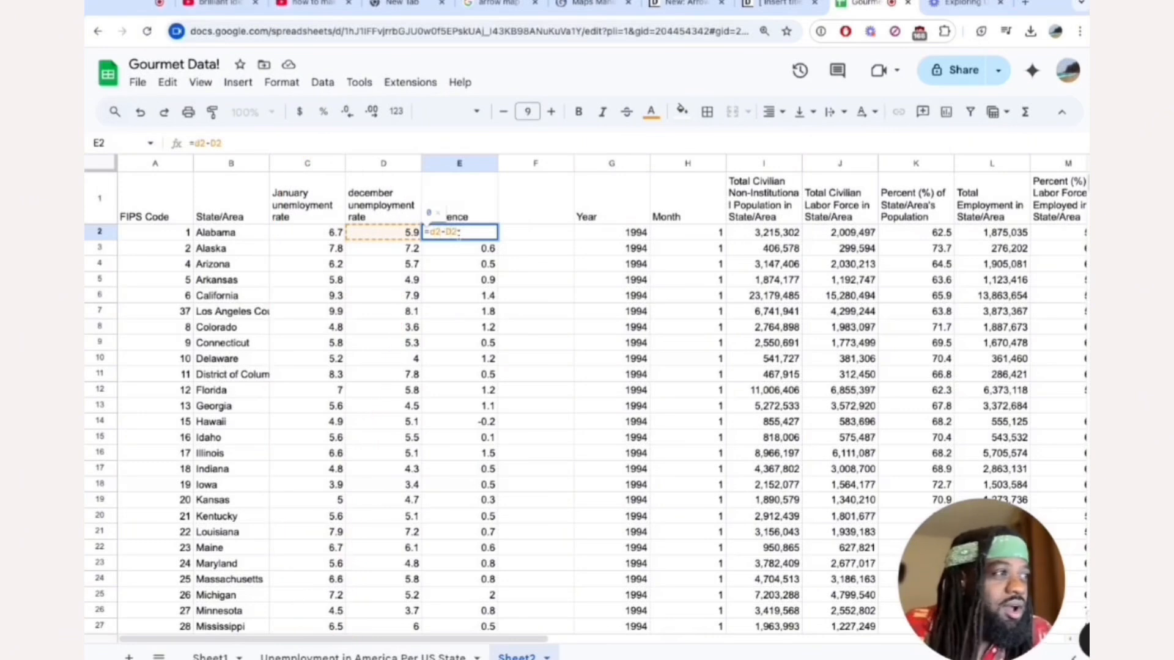
click(307, 233)
key(Return)
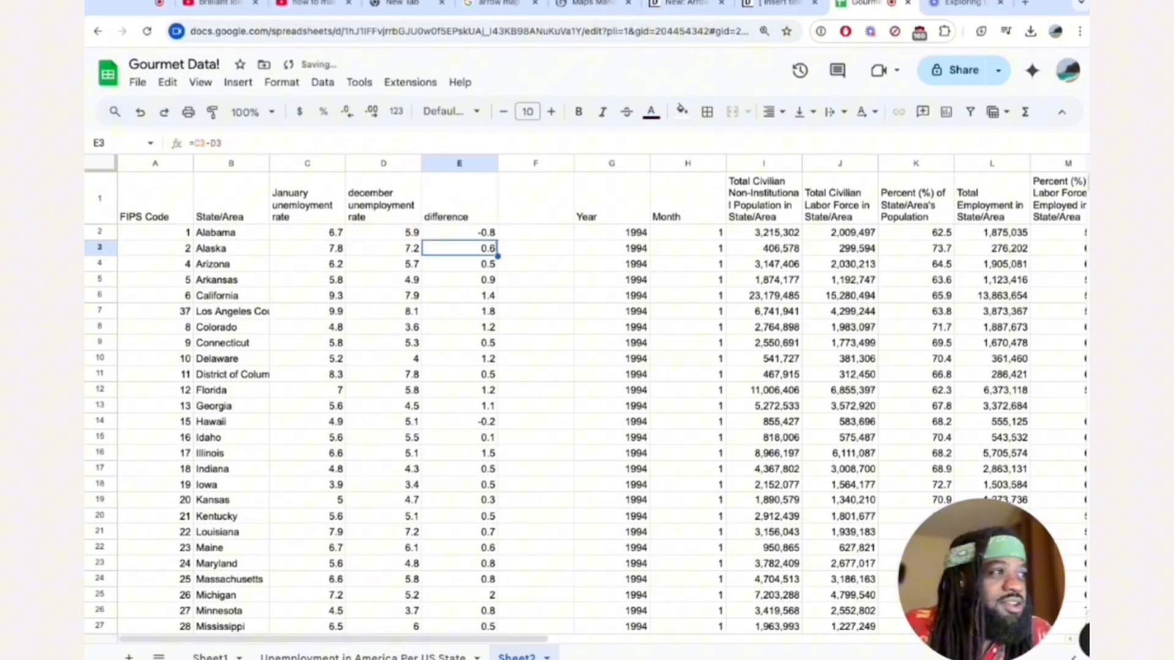
Fill the E2 formula down the difference column through Wyoming in row 54.
click(466, 236)
scroll(498, 241, down, 10)
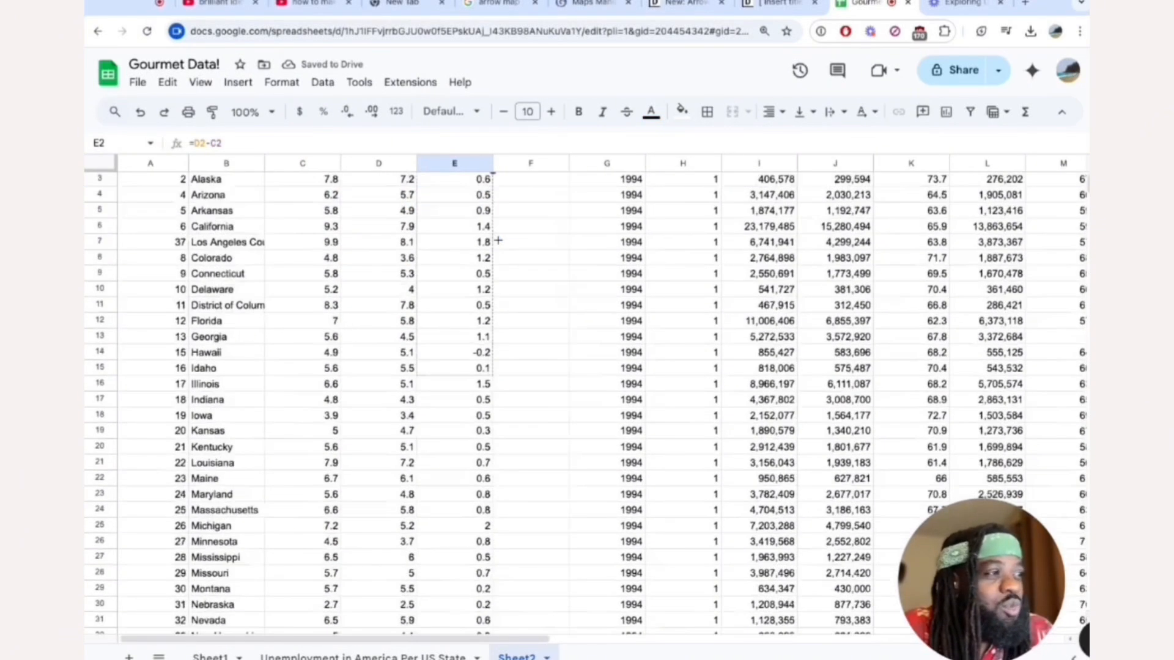
drag(499, 241, 487, 537)
scroll(482, 427, up, 10)
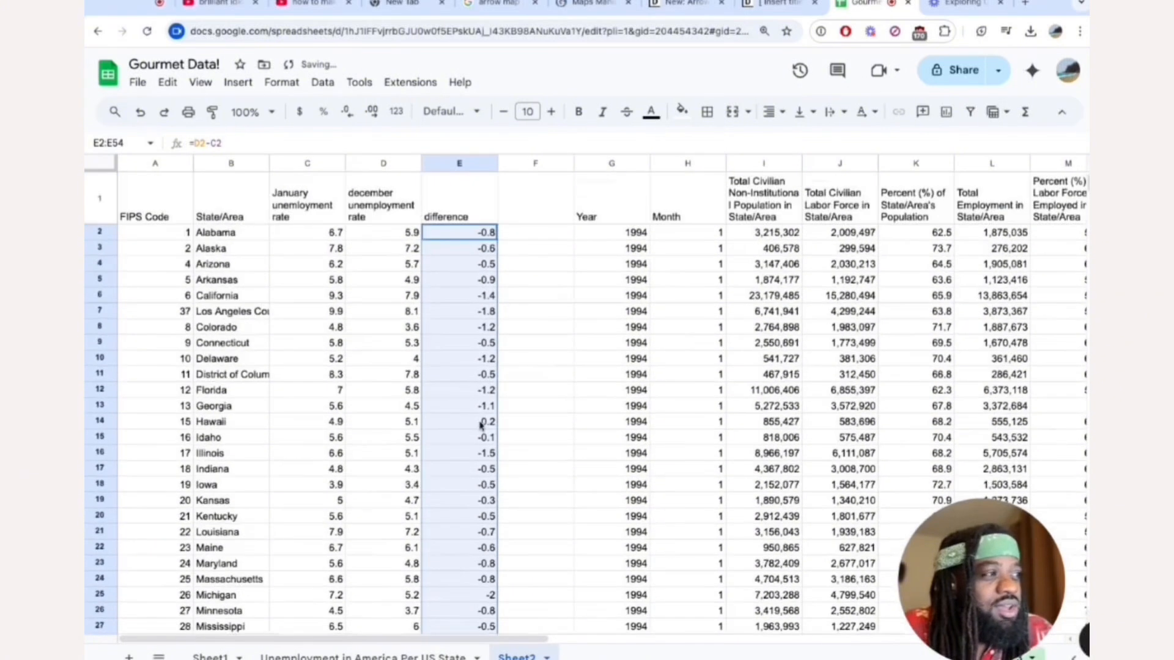
click(556, 317)
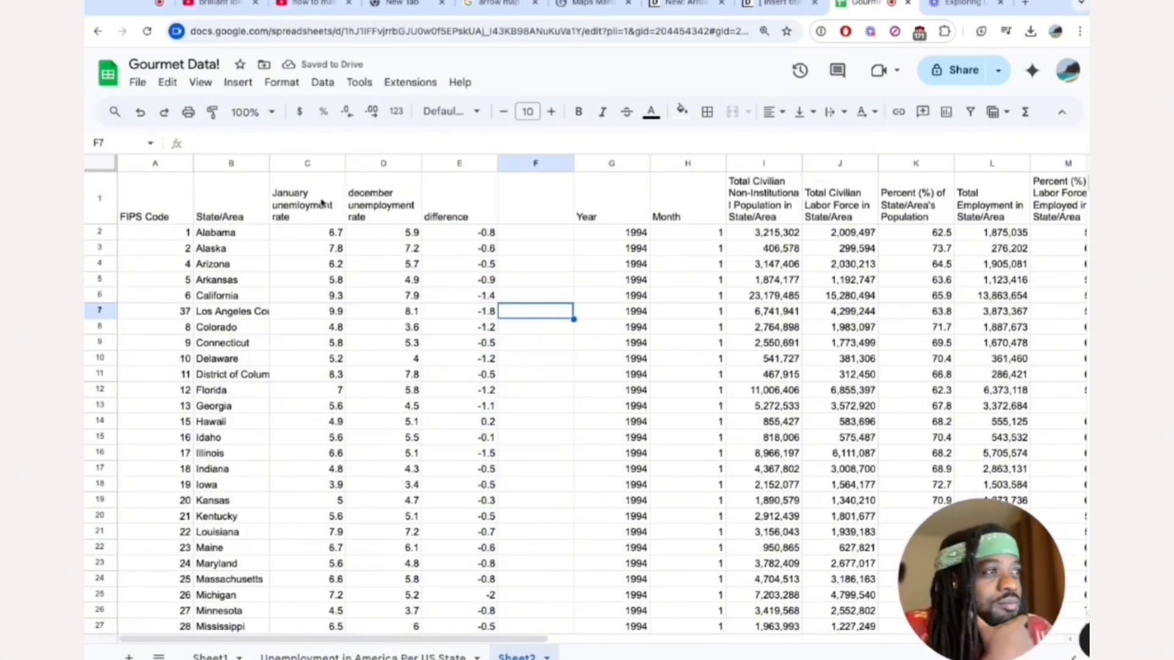
Copy the state, January rate, December rate and difference data with headers, range B1:E54.
drag(235, 201, 483, 374)
scroll(465, 379, down, 10)
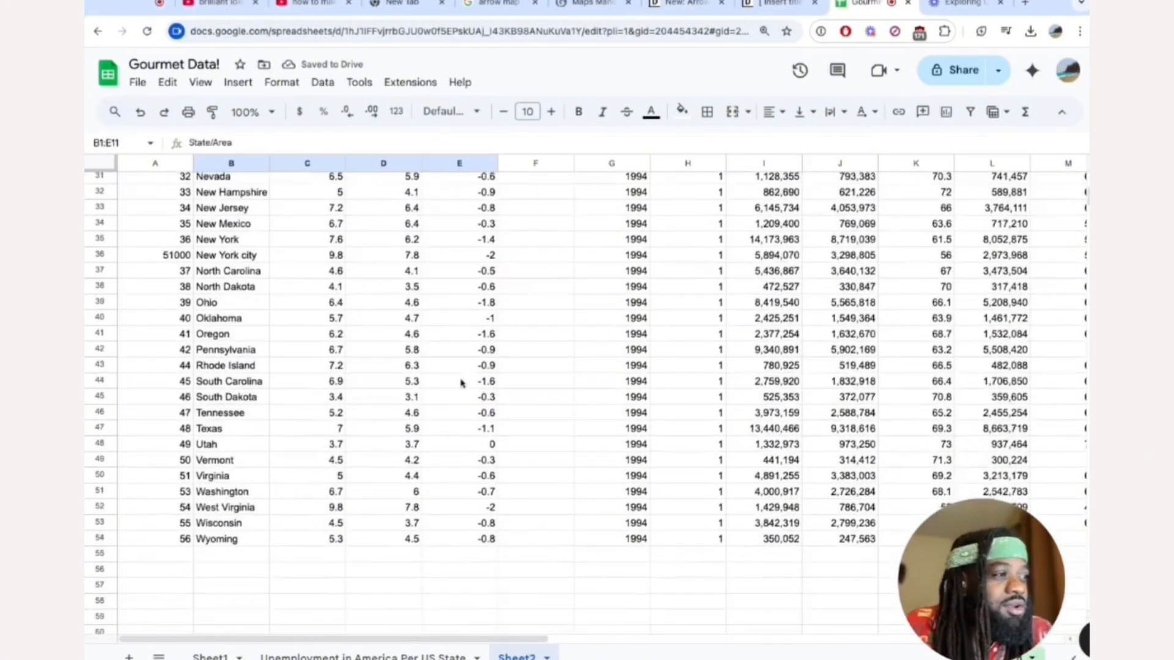
shift+click(468, 479)
scroll(468, 428, up, 10)
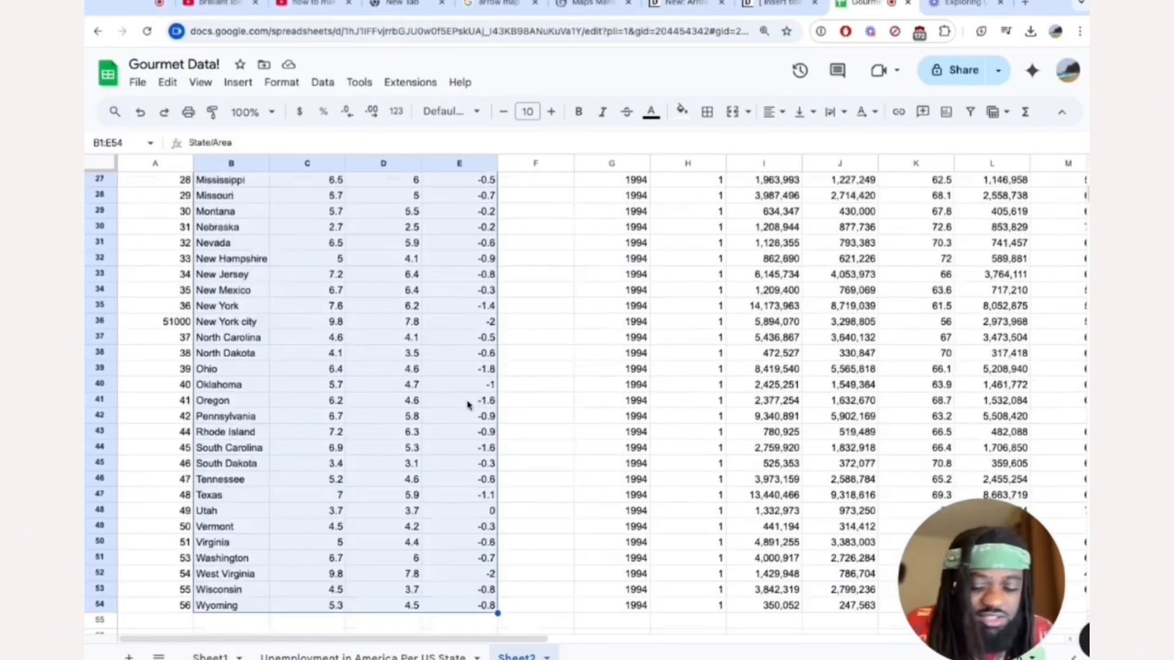
Switch to the Datawrapper map and reopen the data upload options in its Add your data stage.
click(777, 7)
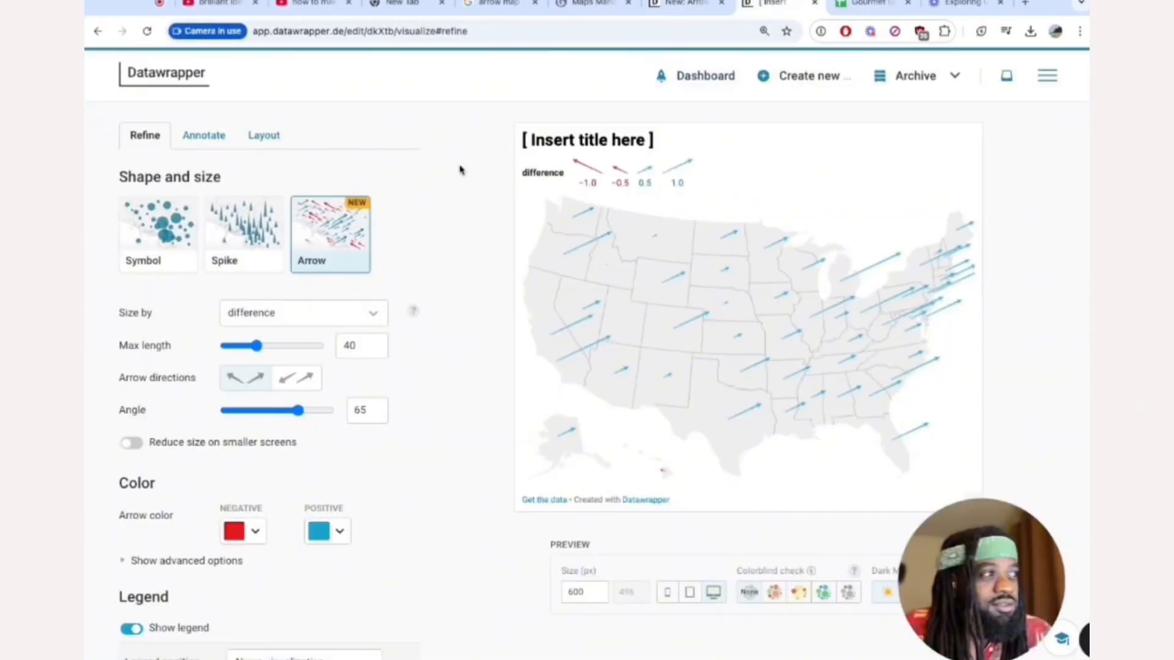
scroll(461, 170, up, 3)
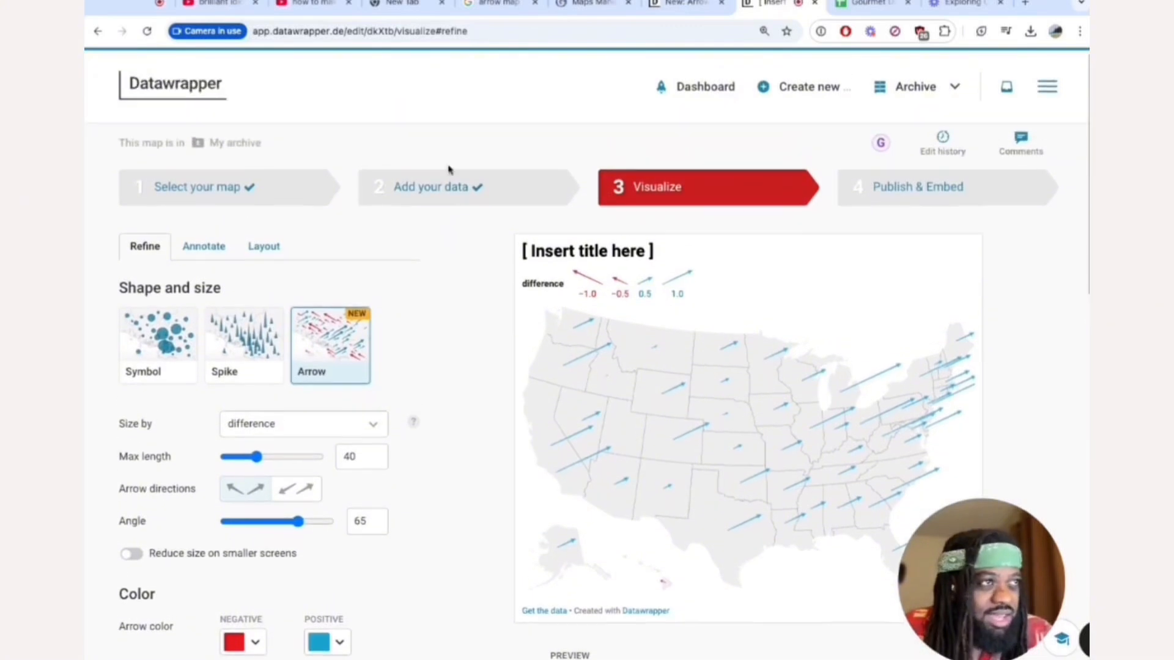
click(443, 200)
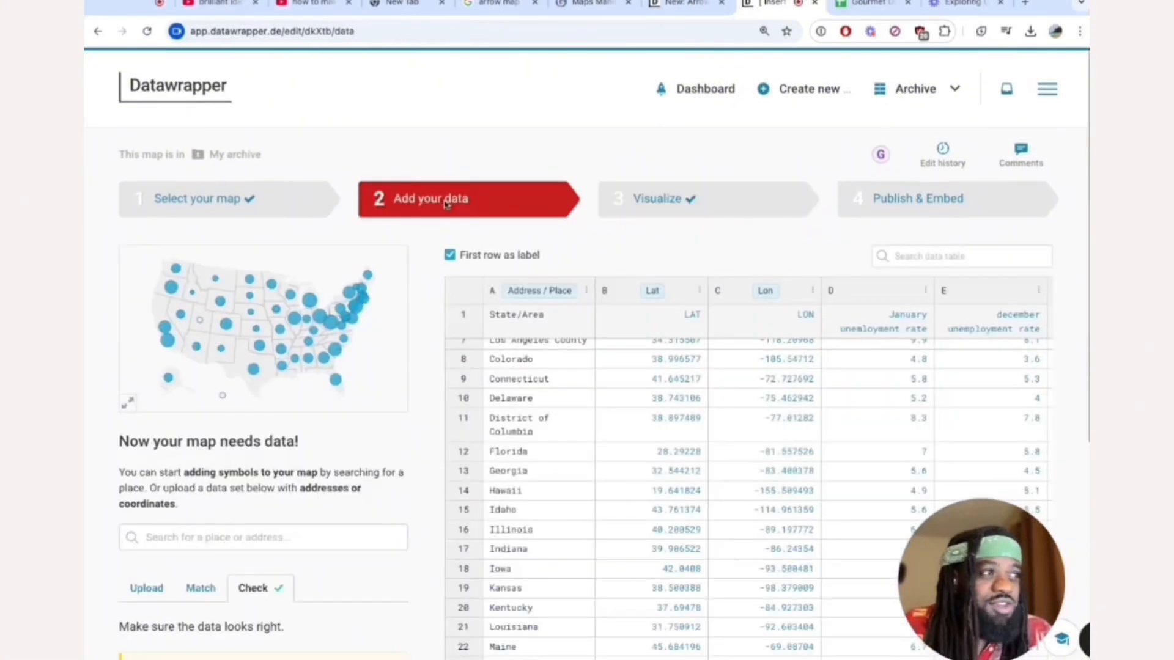
scroll(691, 352, up, 3)
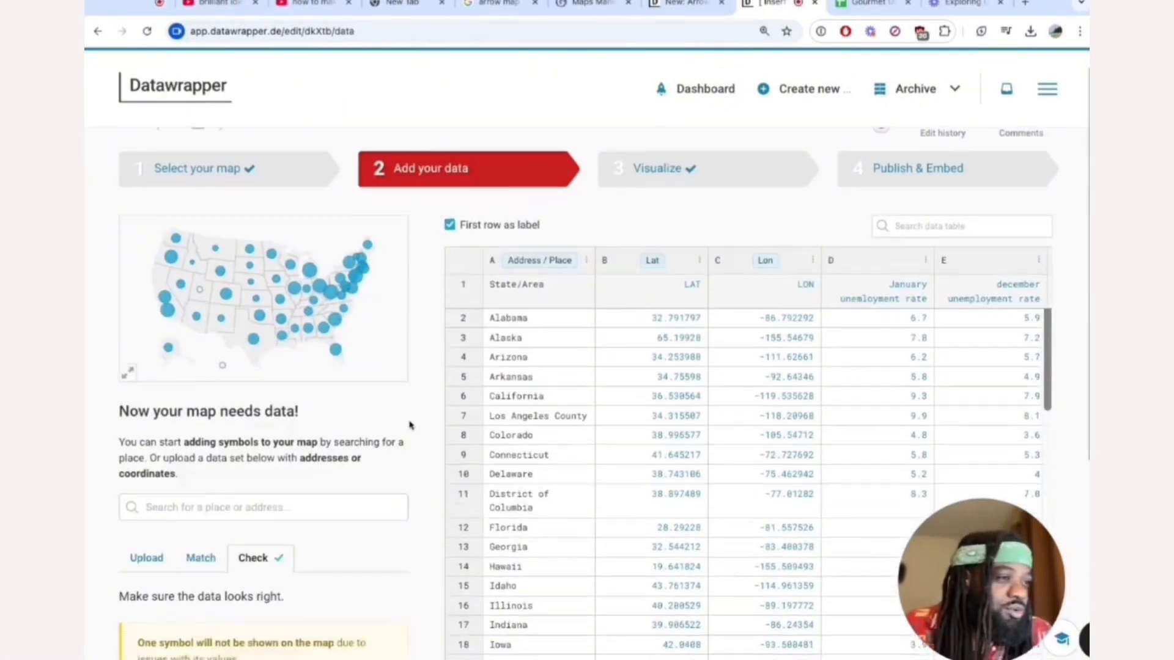
scroll(409, 422, down, 3)
click(181, 420)
click(145, 416)
Paste the copied sheet data, including headers, and load it into the map's data table.
scroll(383, 505, down, 2)
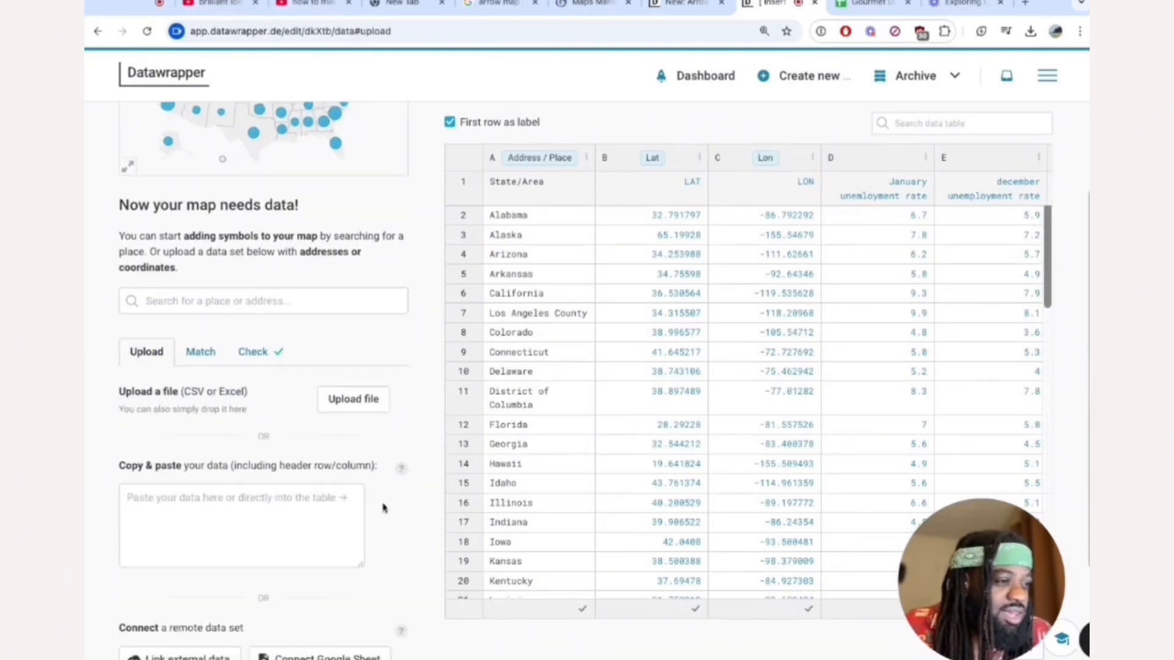
key(ctrl+v)
scroll(390, 483, down, 3)
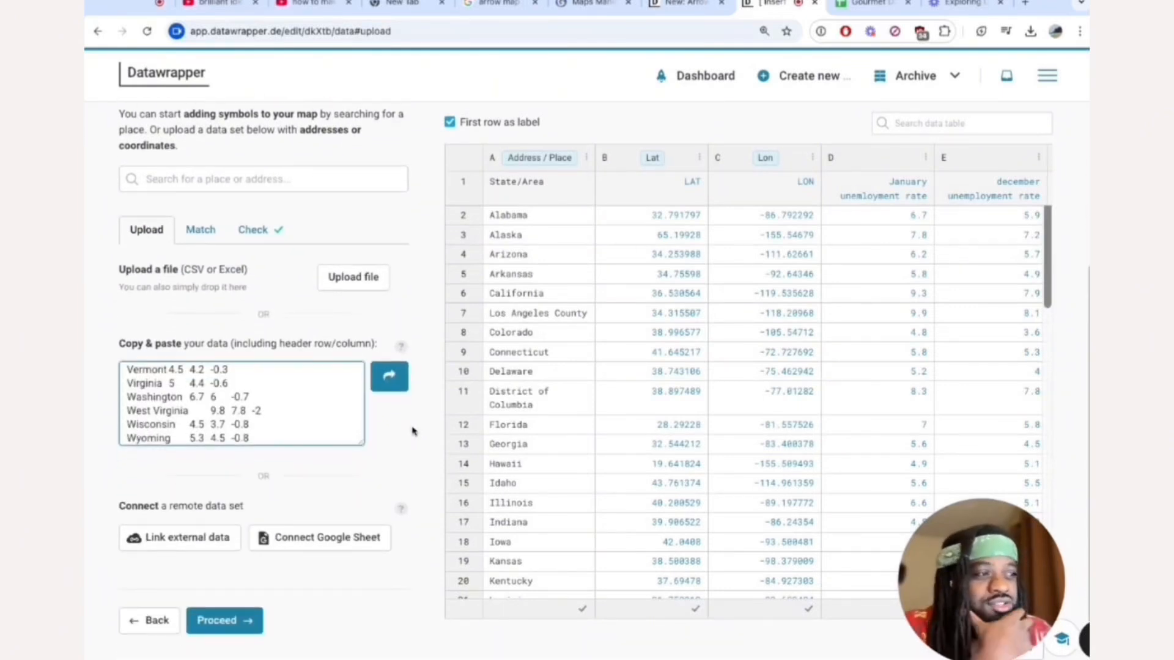
click(389, 379)
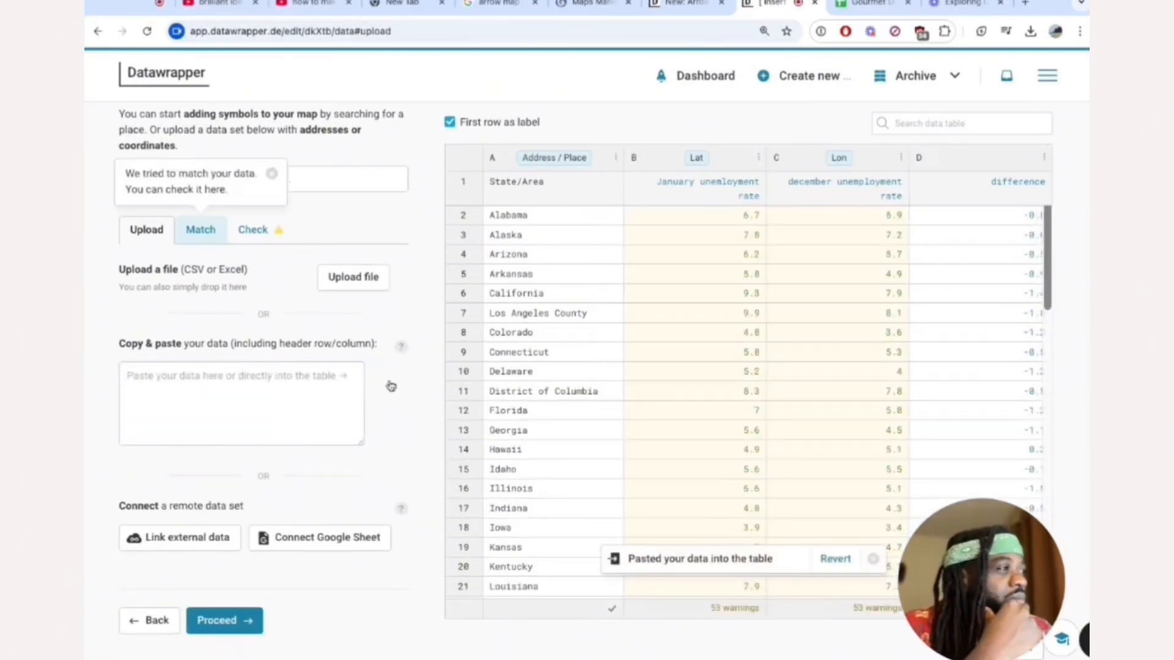
Match the new data with the map: enable automatic coordinate finding, create LAT and LON columns, and generate the coordinates.
scroll(401, 301, up, 3)
click(208, 373)
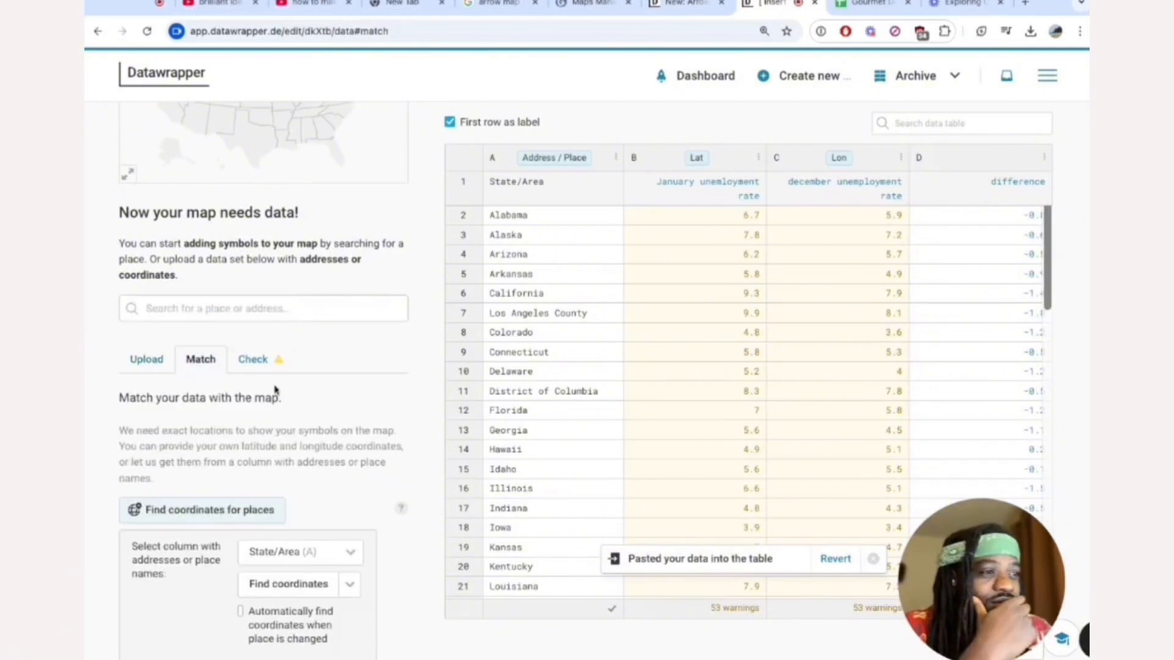
scroll(278, 395, down, 3)
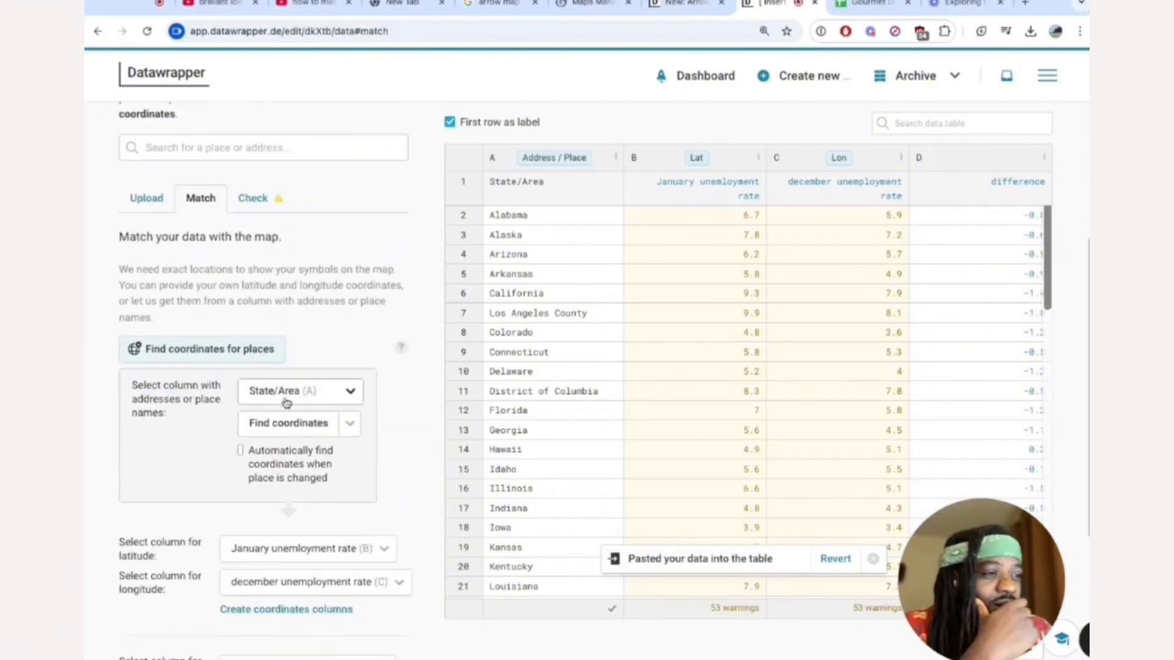
click(295, 458)
scroll(391, 450, down, 1)
scroll(391, 451, down, 1)
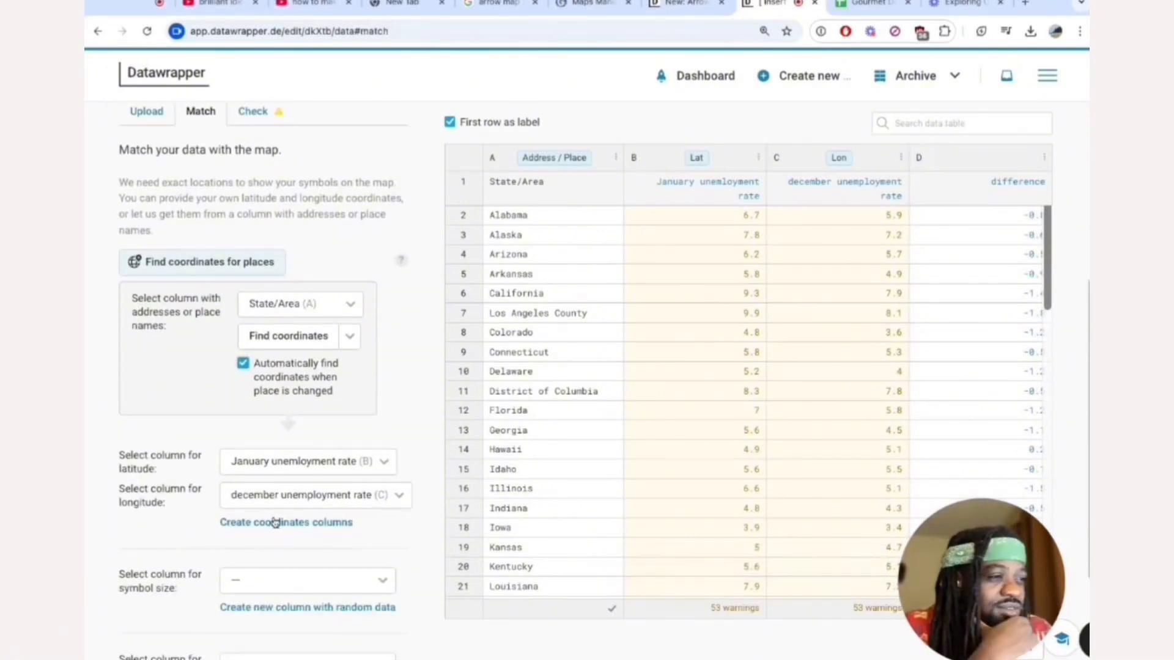
click(352, 461)
click(370, 495)
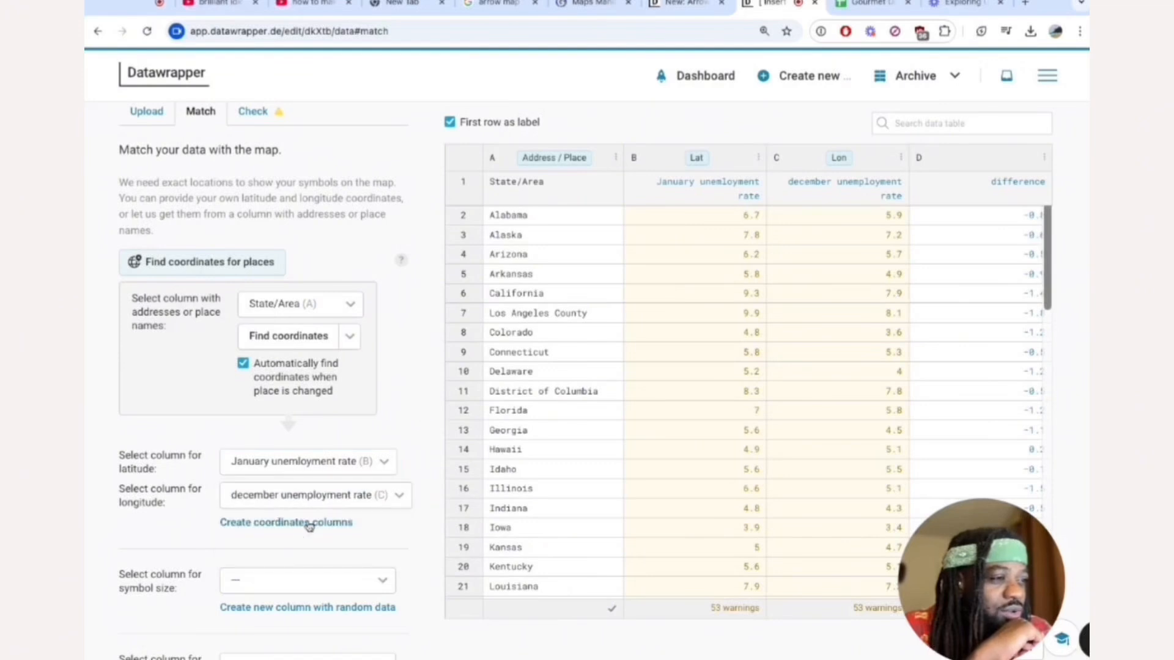
click(310, 524)
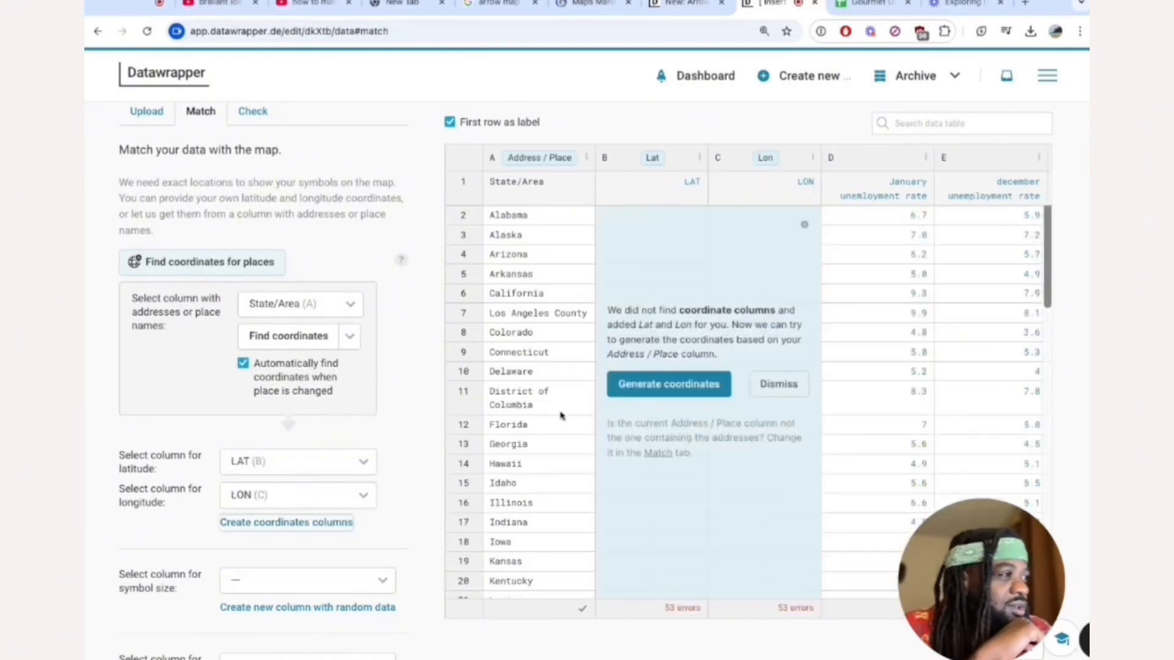
click(681, 385)
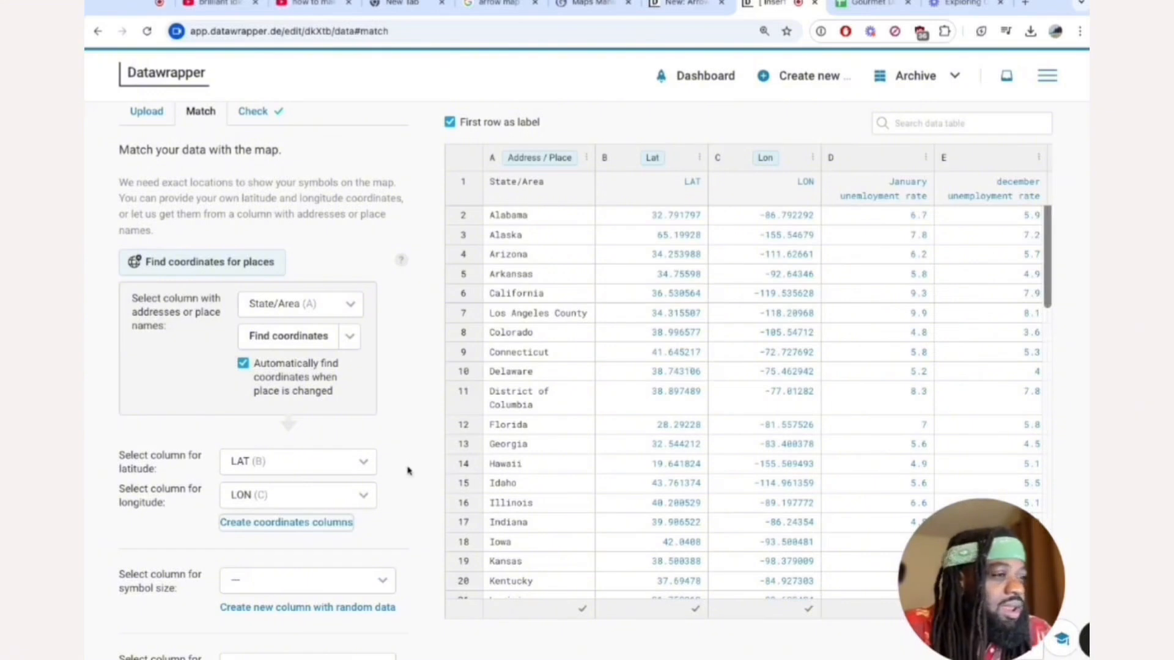
Assign the difference column to symbol size and proceed through the data check to the Visualize stage.
scroll(391, 477, down, 2)
click(365, 460)
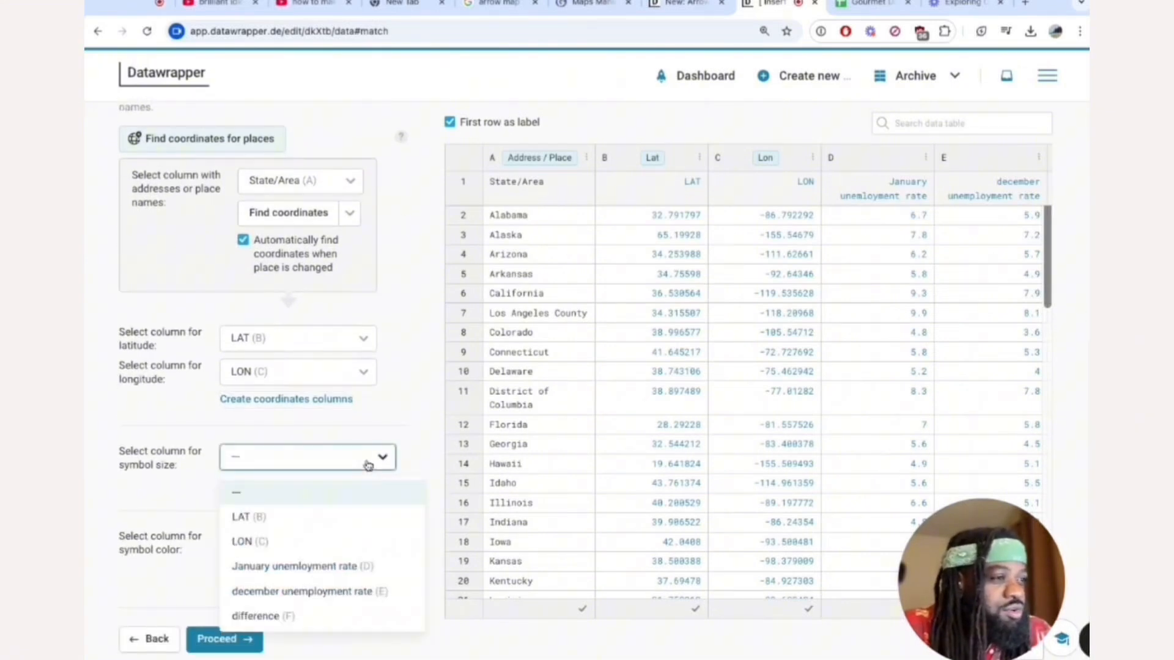
click(346, 616)
scroll(280, 539, down, 1)
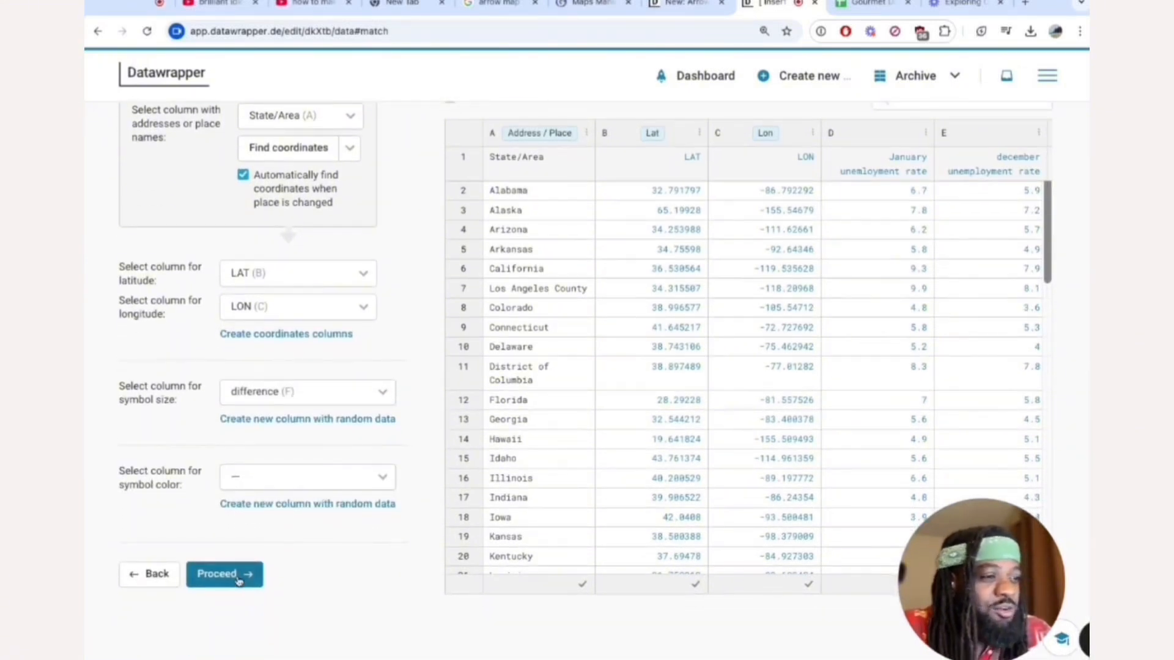
click(236, 578)
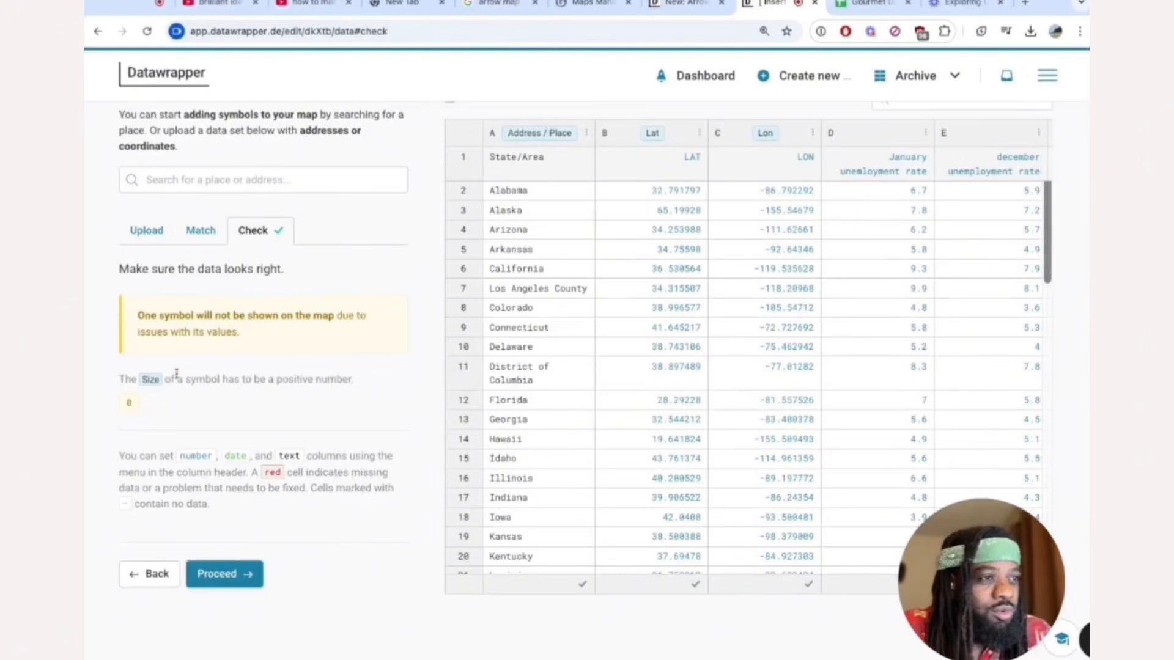
click(238, 576)
Inspect the updated arrows on the map and reduce their maximum length to 28.
scroll(426, 391, down, 1)
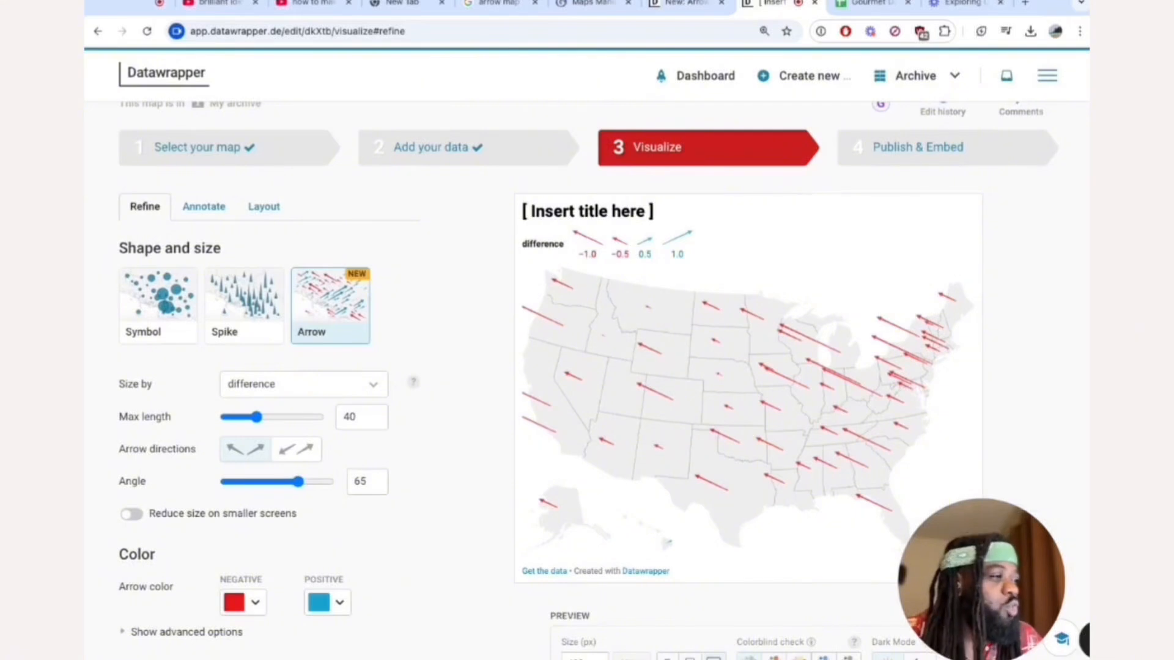
scroll(676, 558, up, 5)
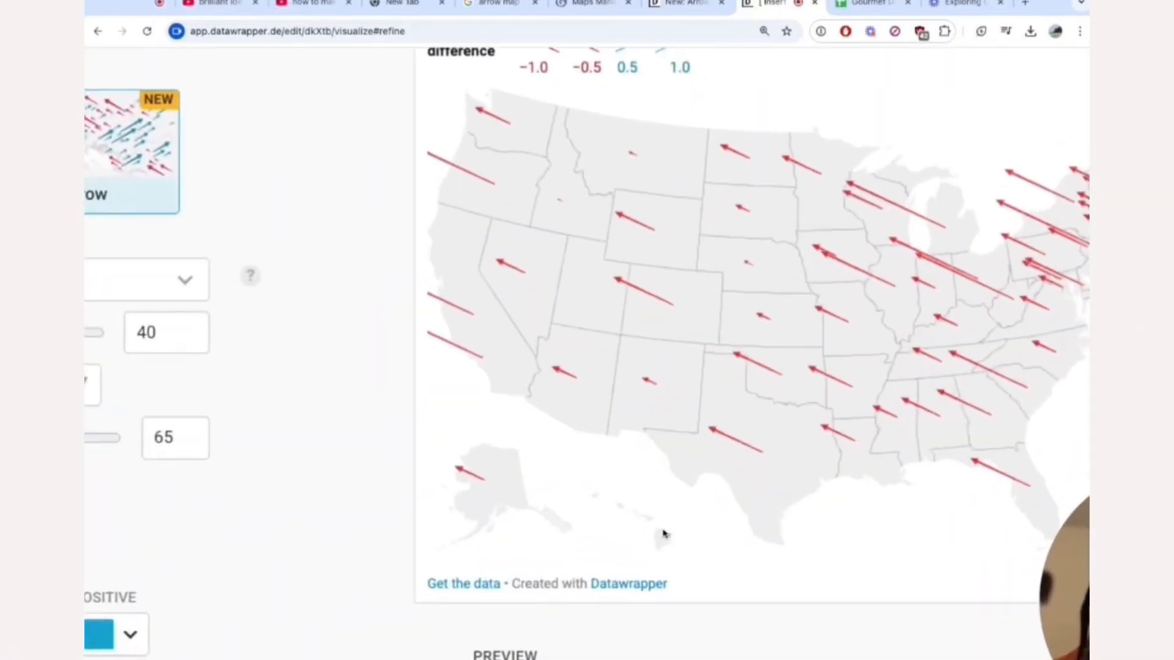
scroll(664, 534, right, 3)
scroll(507, 546, down, 5)
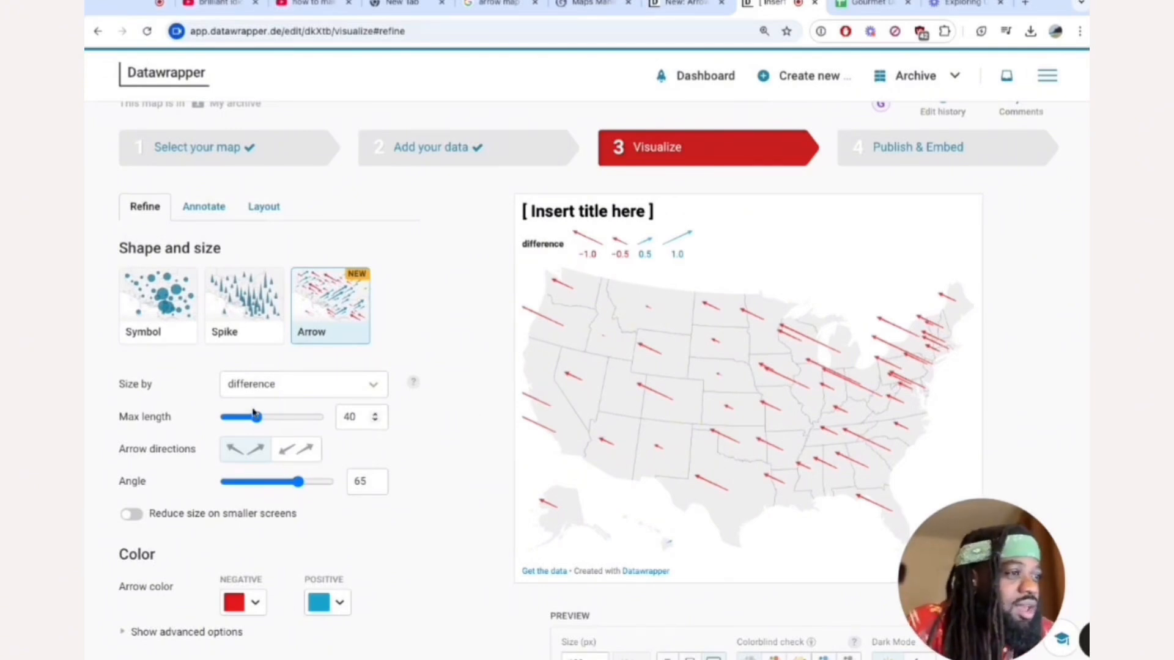
drag(256, 419, 245, 419)
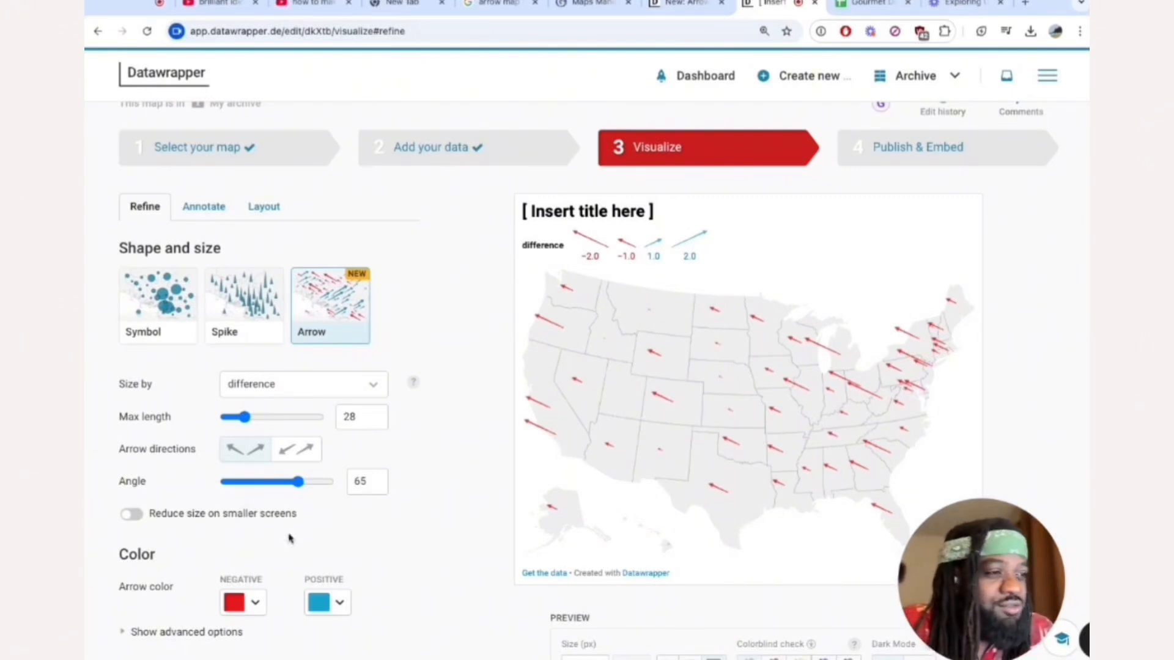
Keep the legend shown and set its position to Inside, top right after trying Inside, top left.
scroll(291, 541, down, 3)
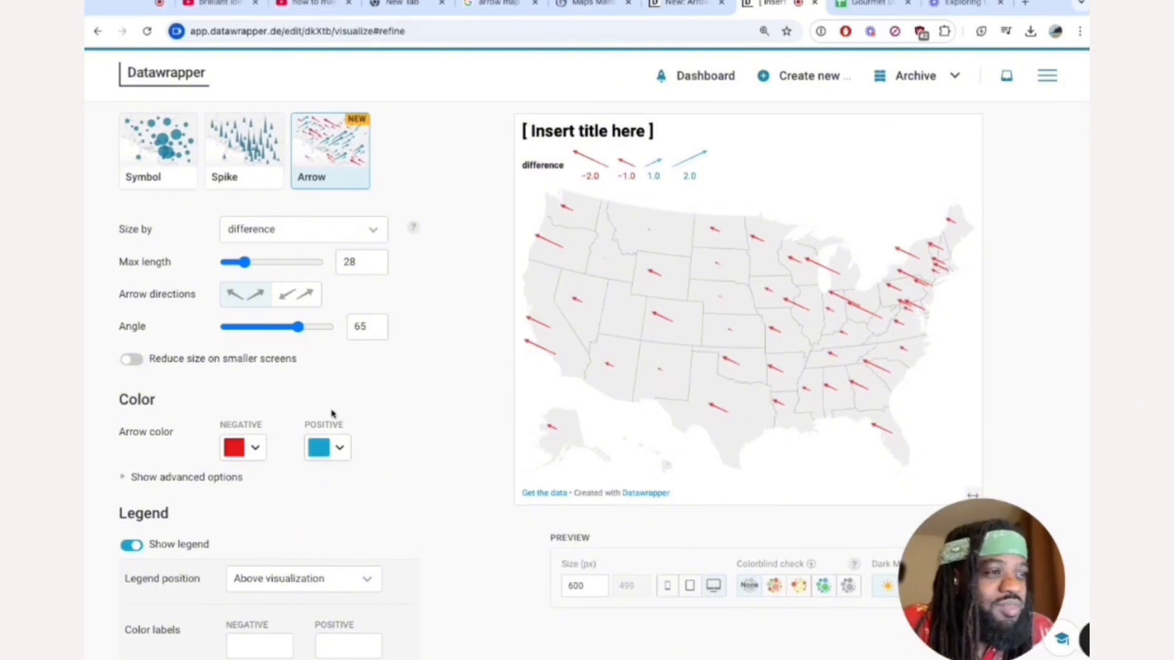
scroll(333, 412, down, 1)
scroll(334, 415, down, 1)
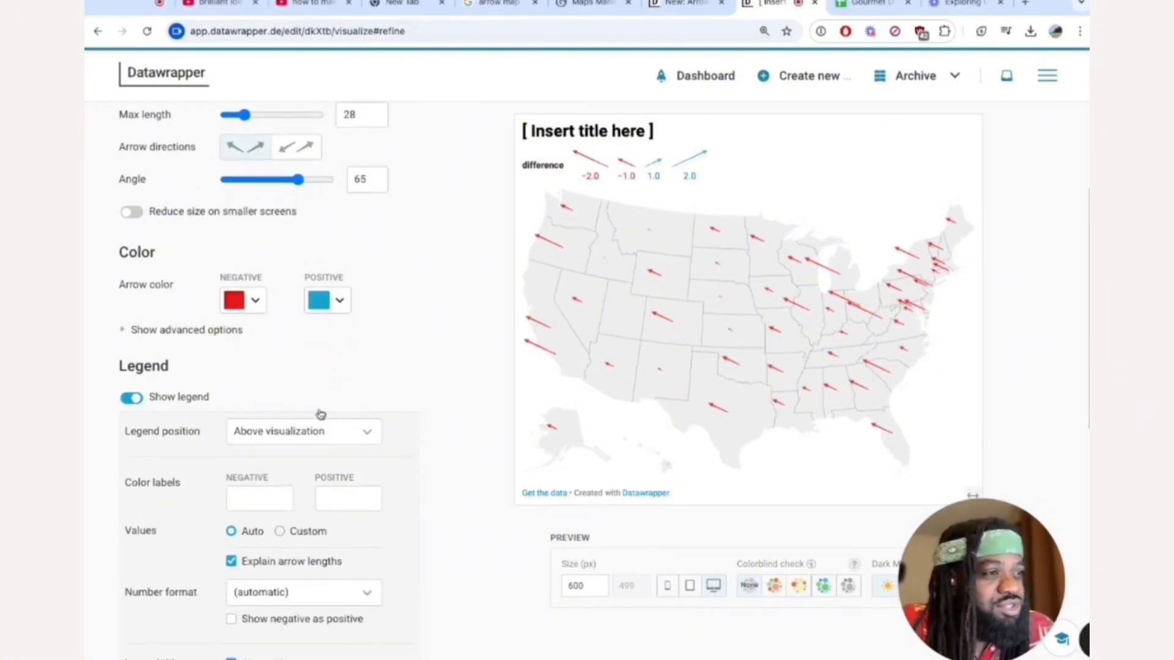
click(187, 401)
click(177, 402)
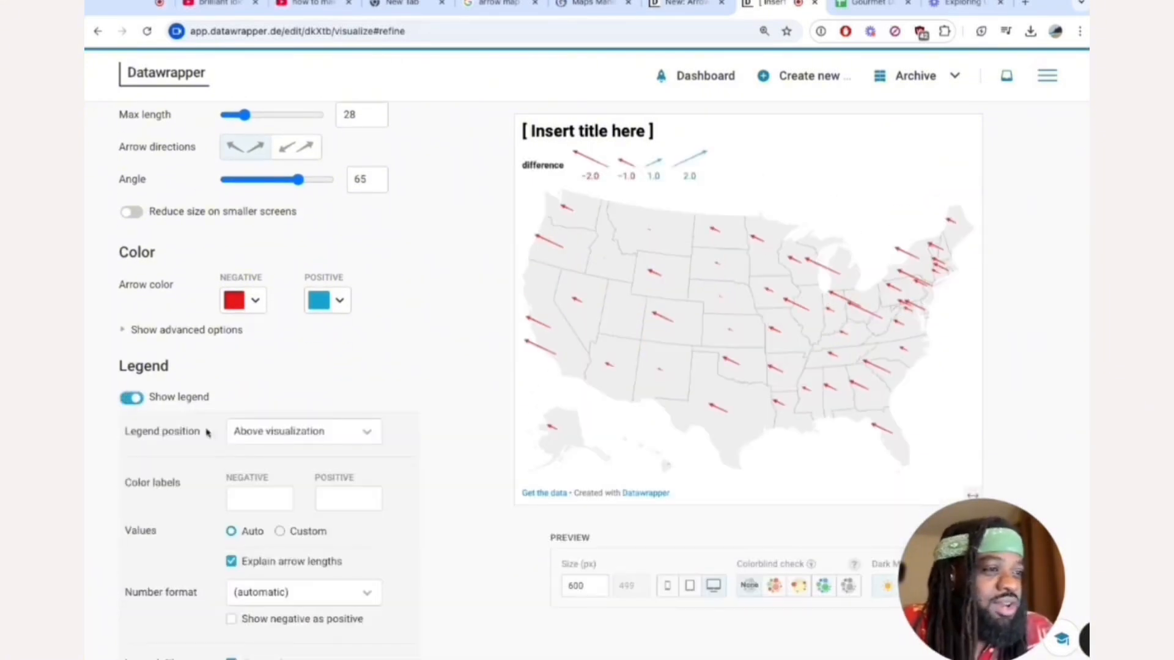
scroll(230, 475, down, 1)
click(303, 361)
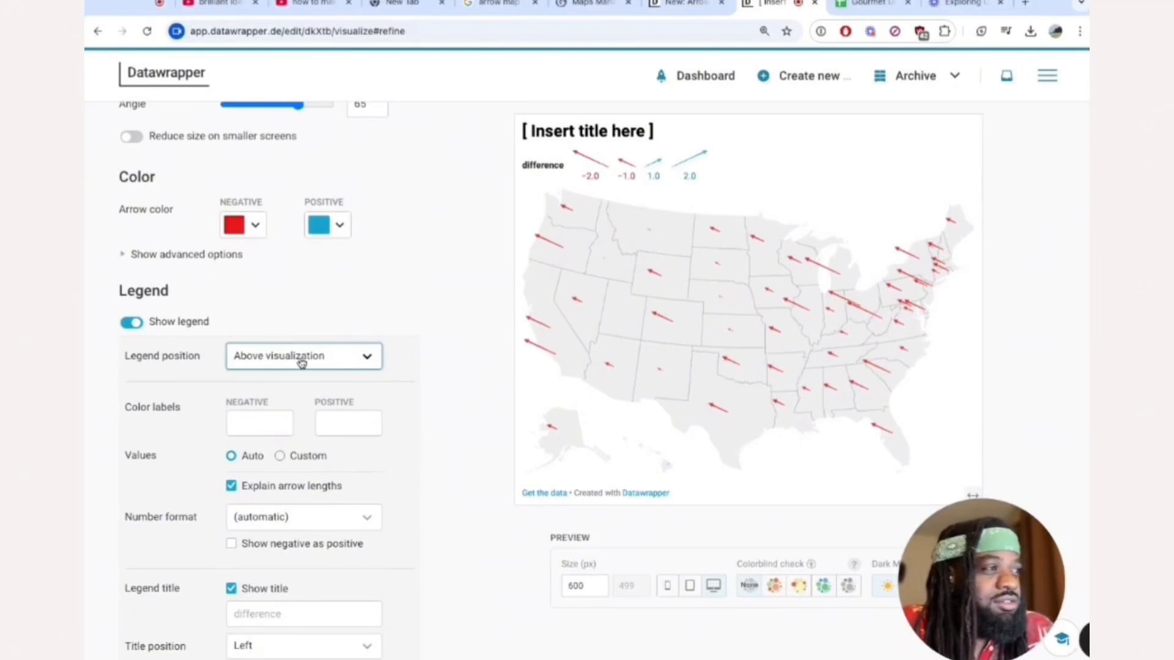
click(302, 401)
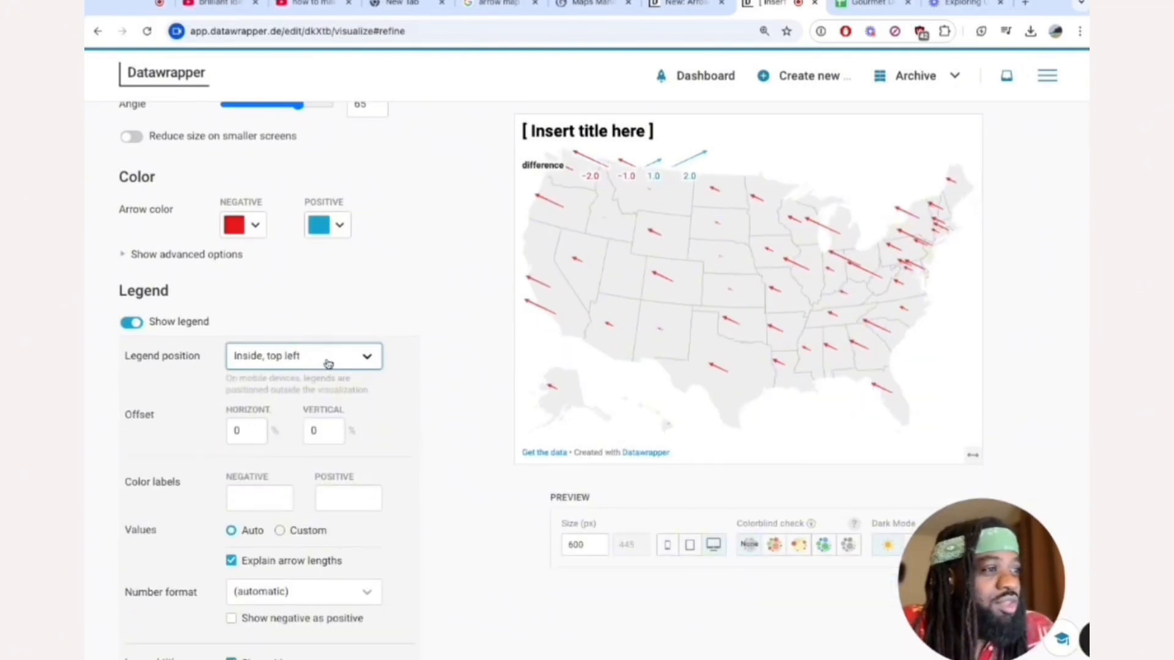
click(330, 364)
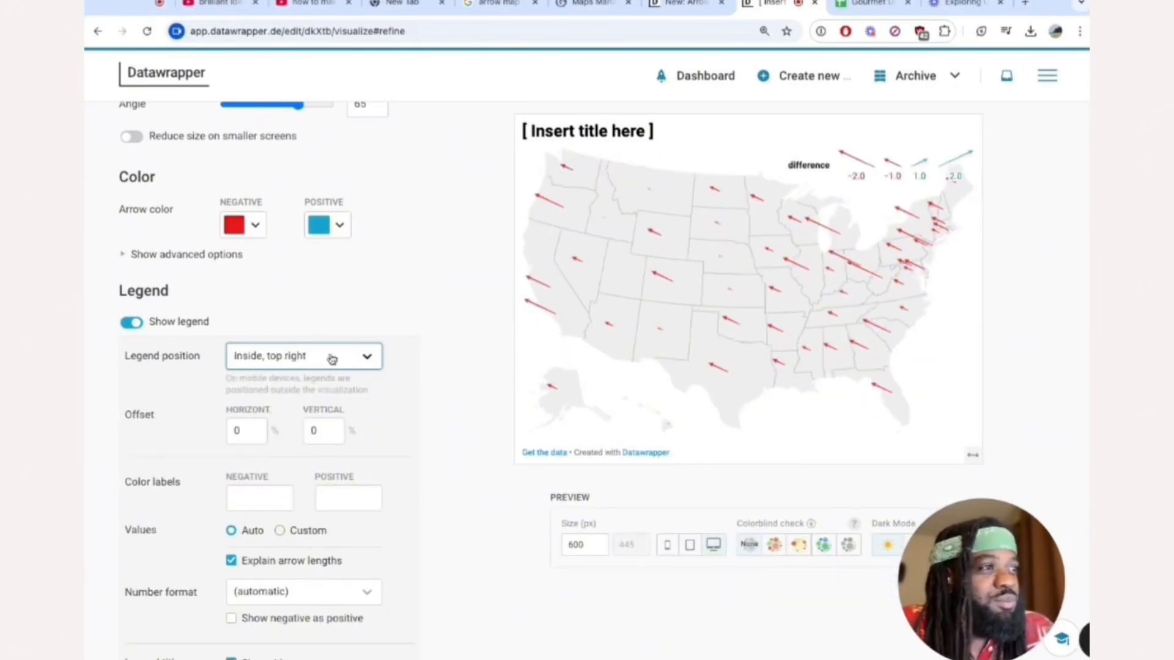
Move the legend below the map and make the map zoomable.
click(332, 359)
scroll(393, 385, down, 5)
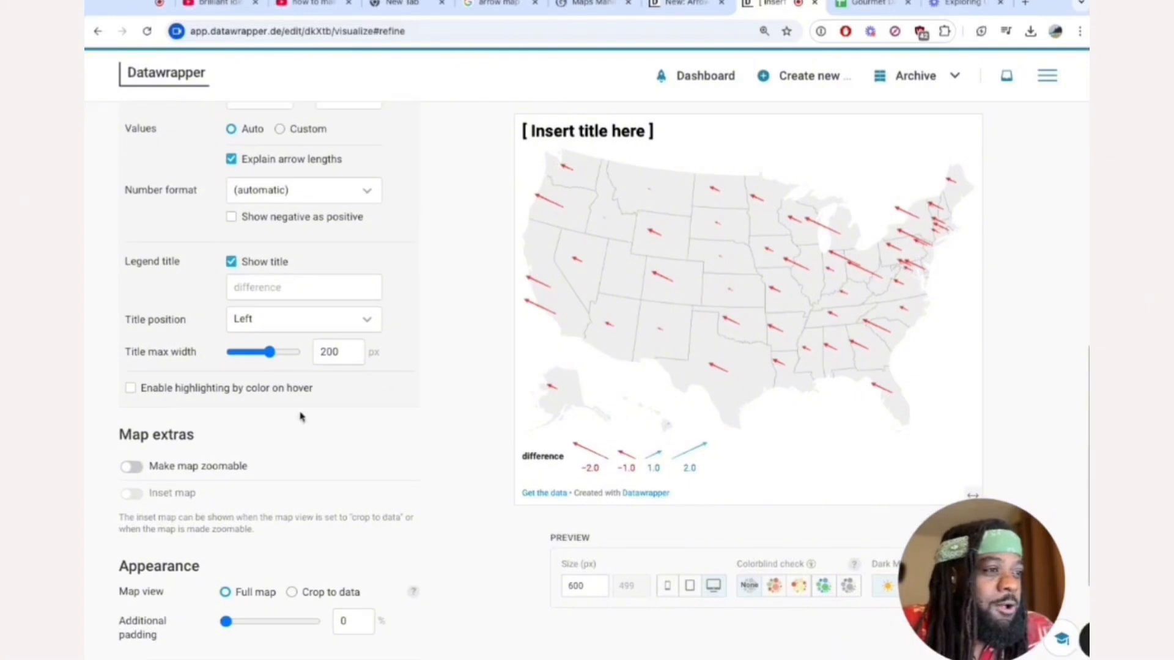
click(157, 466)
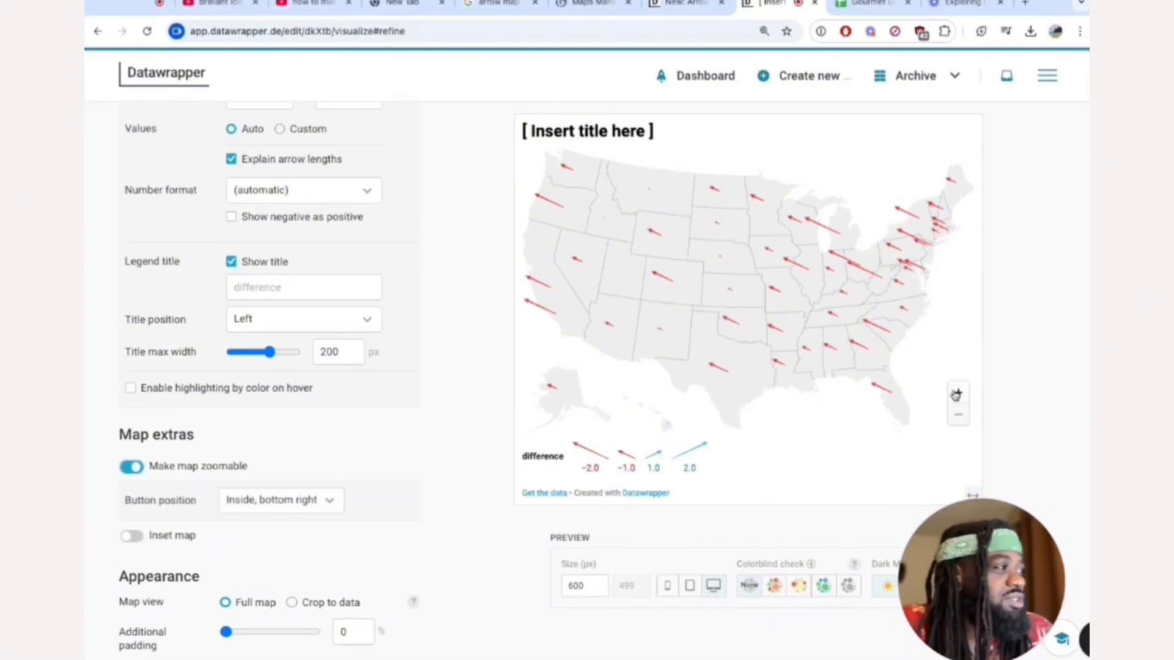
Test the map's zoom controls by zooming in, panning toward the eastern states, and zooming back out.
click(957, 393)
click(959, 415)
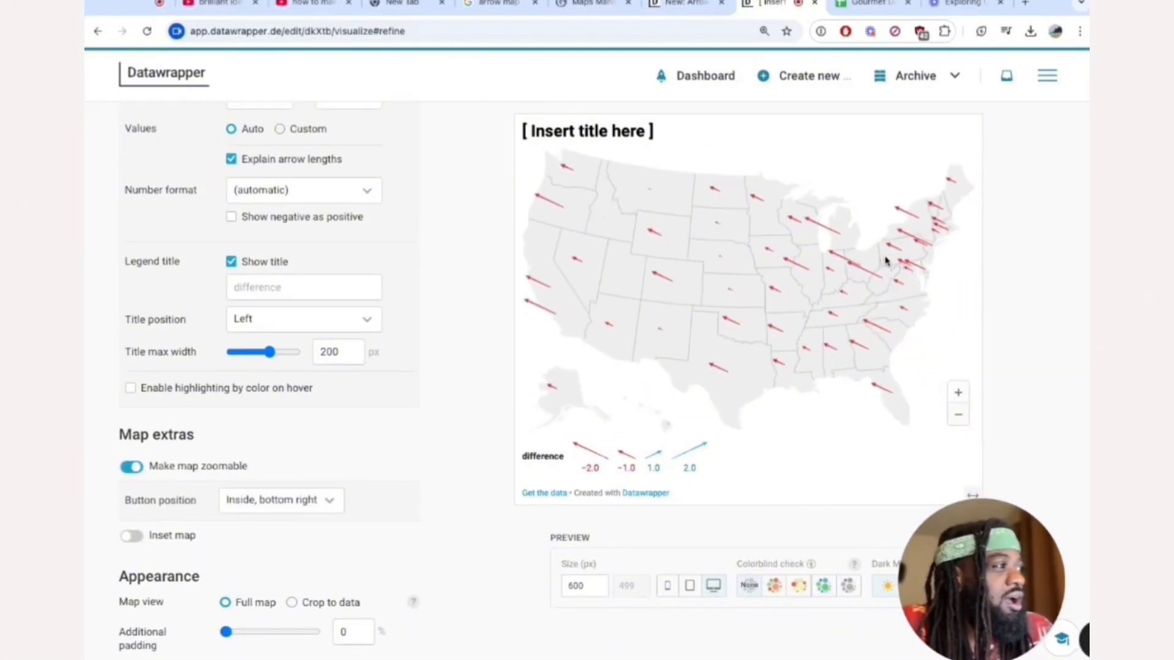
click(958, 393)
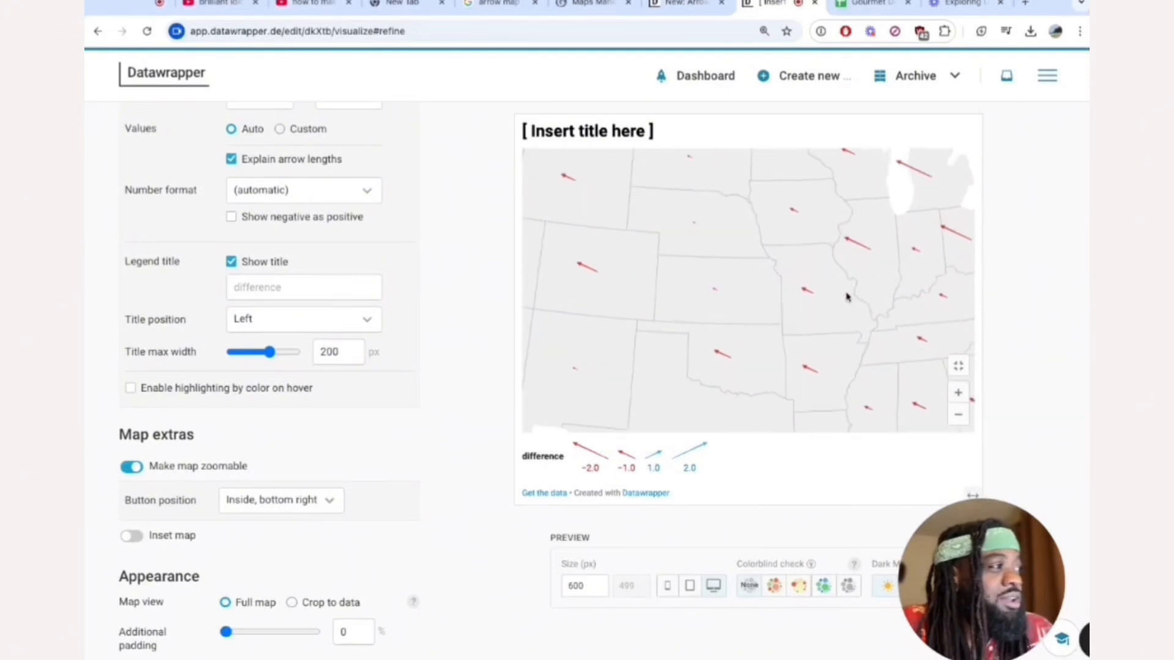
drag(847, 296, 694, 356)
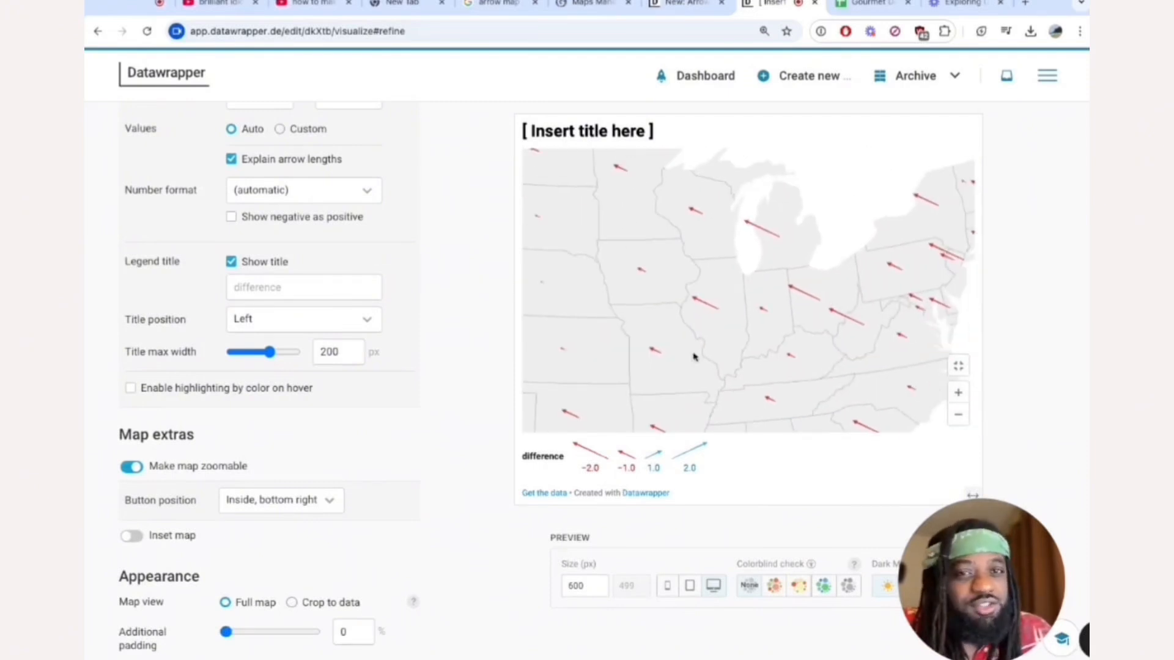
click(959, 415)
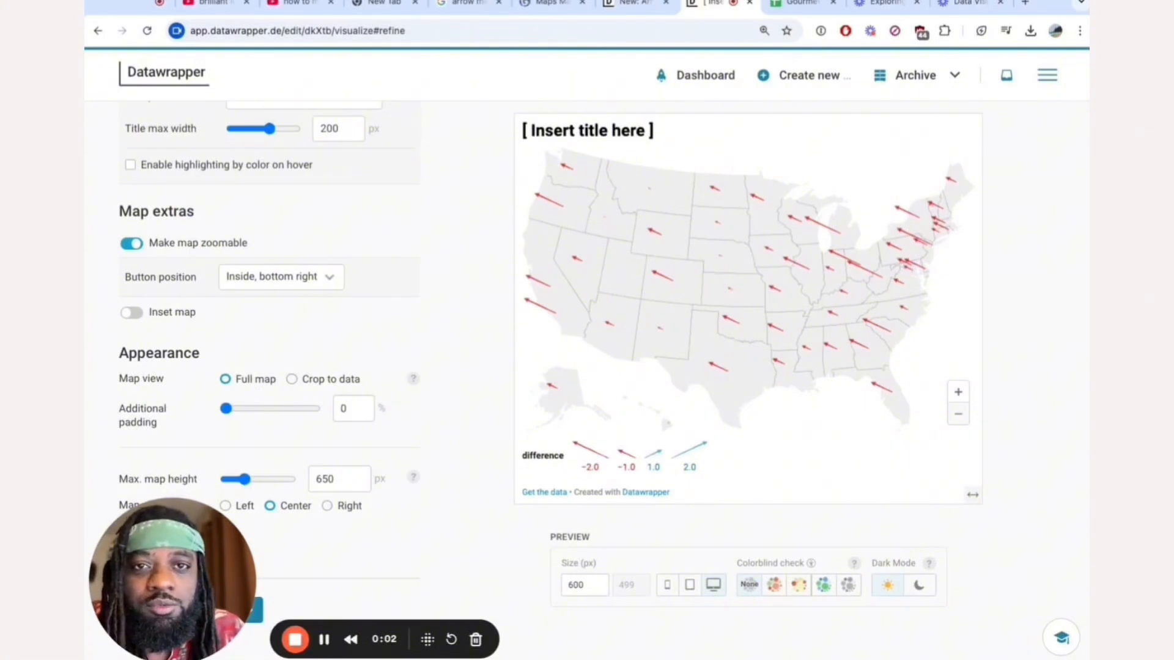
drag(214, 581, 992, 597)
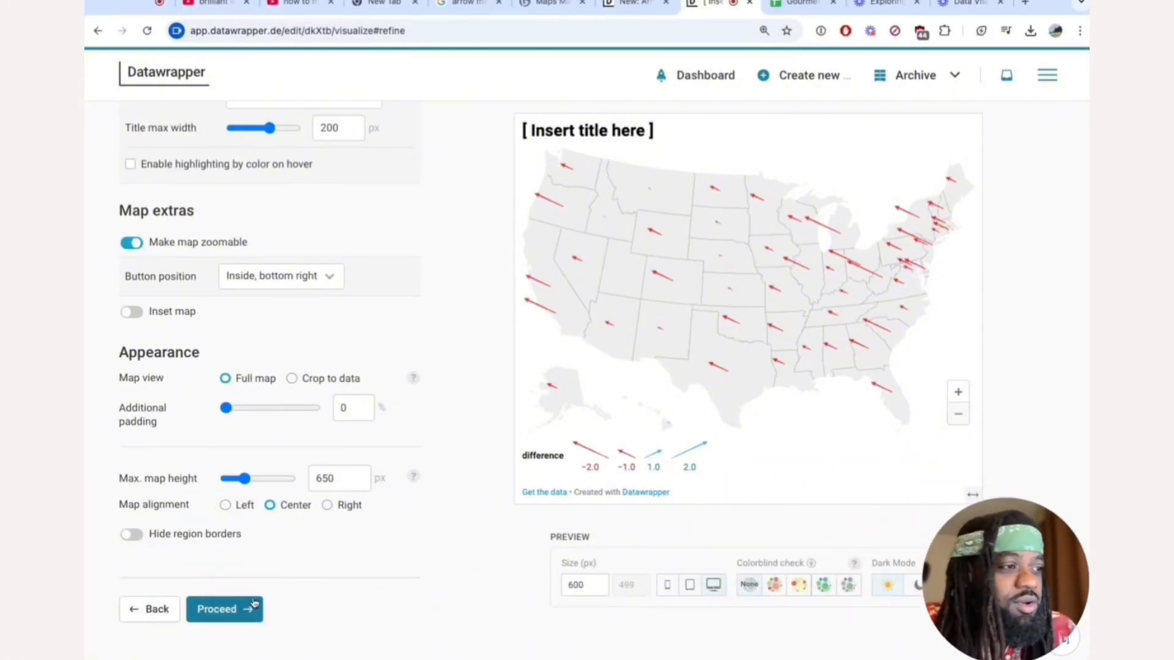
Proceed to the annotation settings and title the map "In 1994, most states had a decrease in unemployment from Jan. to Dec.".
click(211, 610)
triple_click(241, 320)
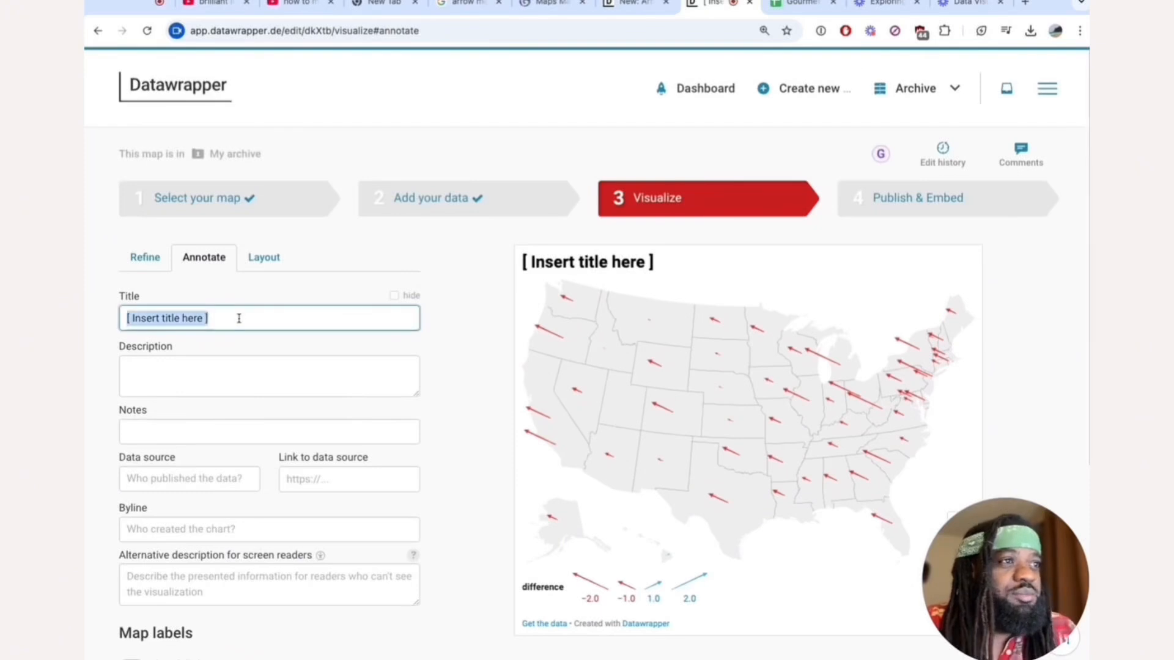
text(In 1994)
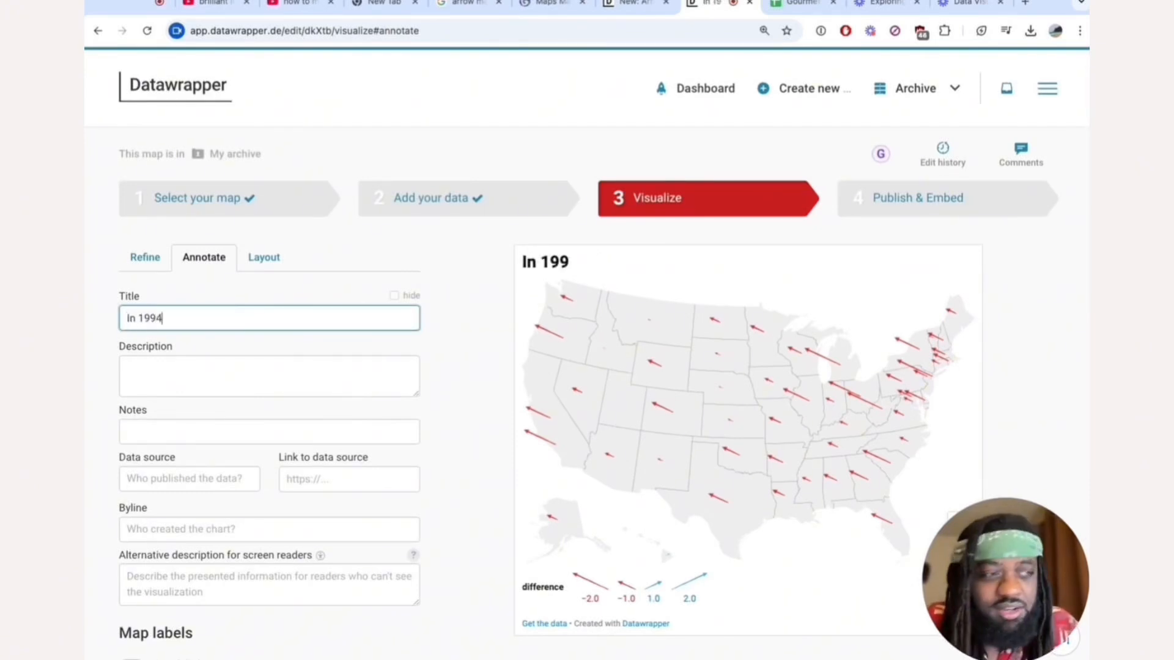
text(, most st)
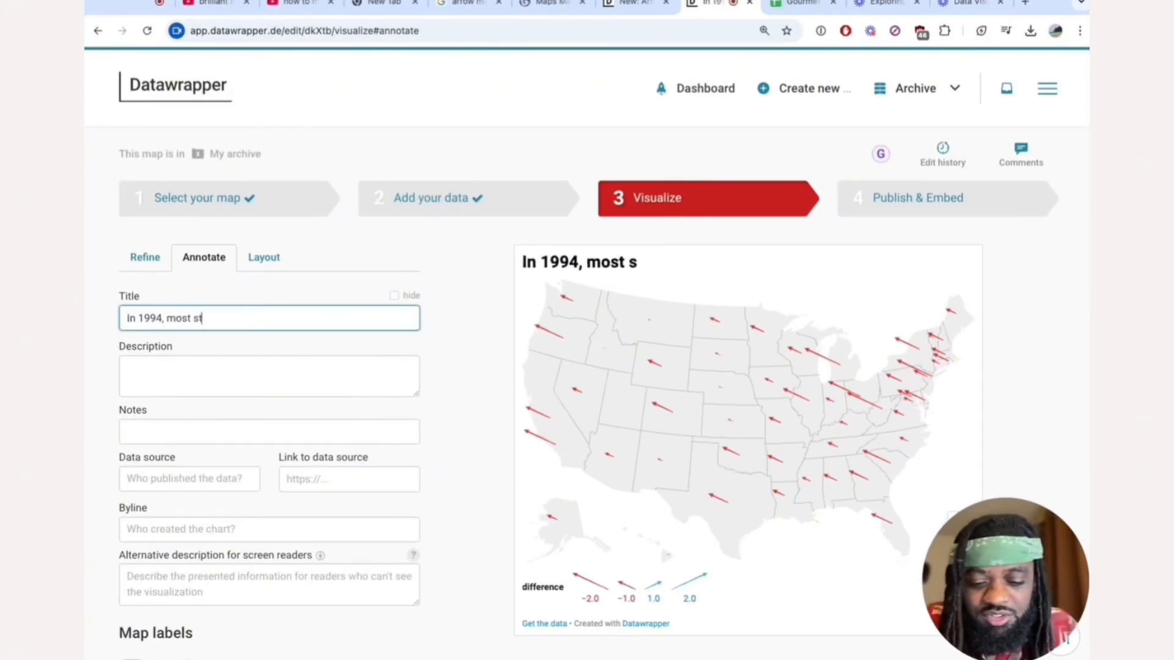
text(ates have)
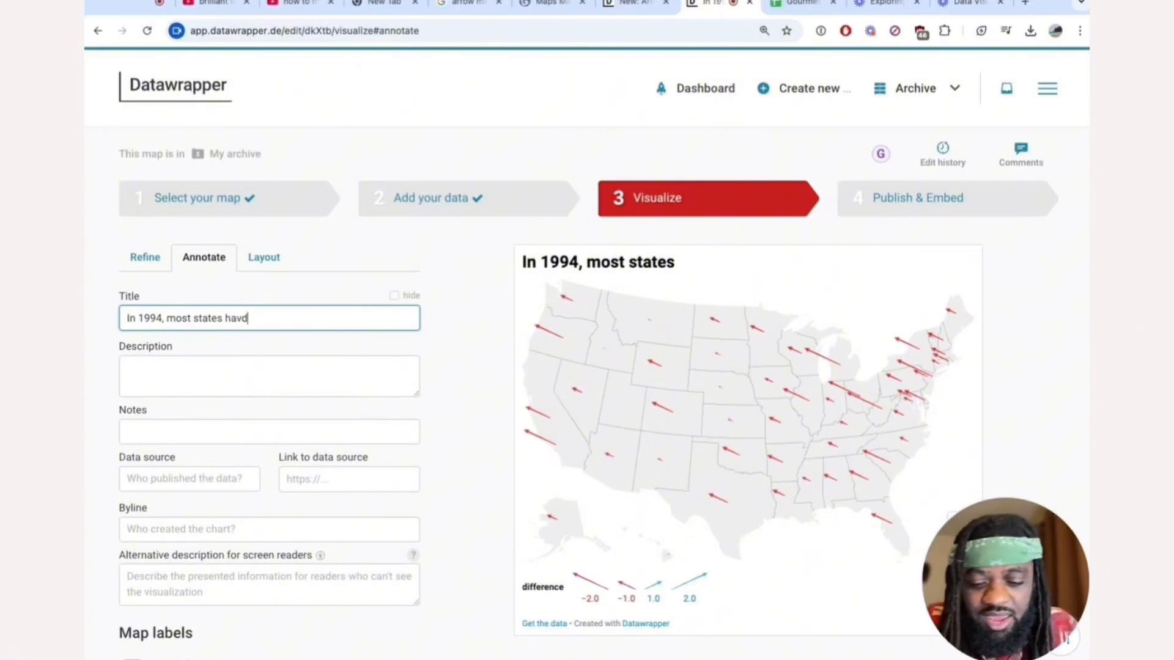
key(BackSpace)
key(BackSpace)
text(d a decrease in unemployment from Jan. to Dec.)
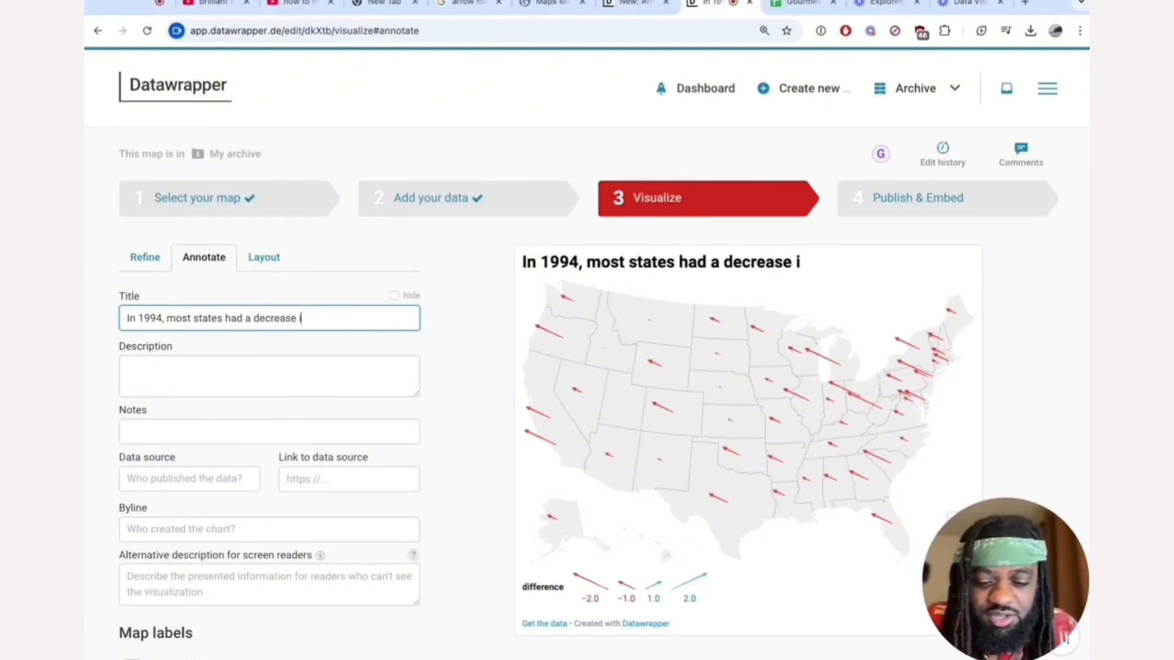
Look through the annotation and refine settings for the source of the legend's "difference" label.
click(252, 401)
scroll(251, 401, down, 3)
scroll(253, 402, up, 5)
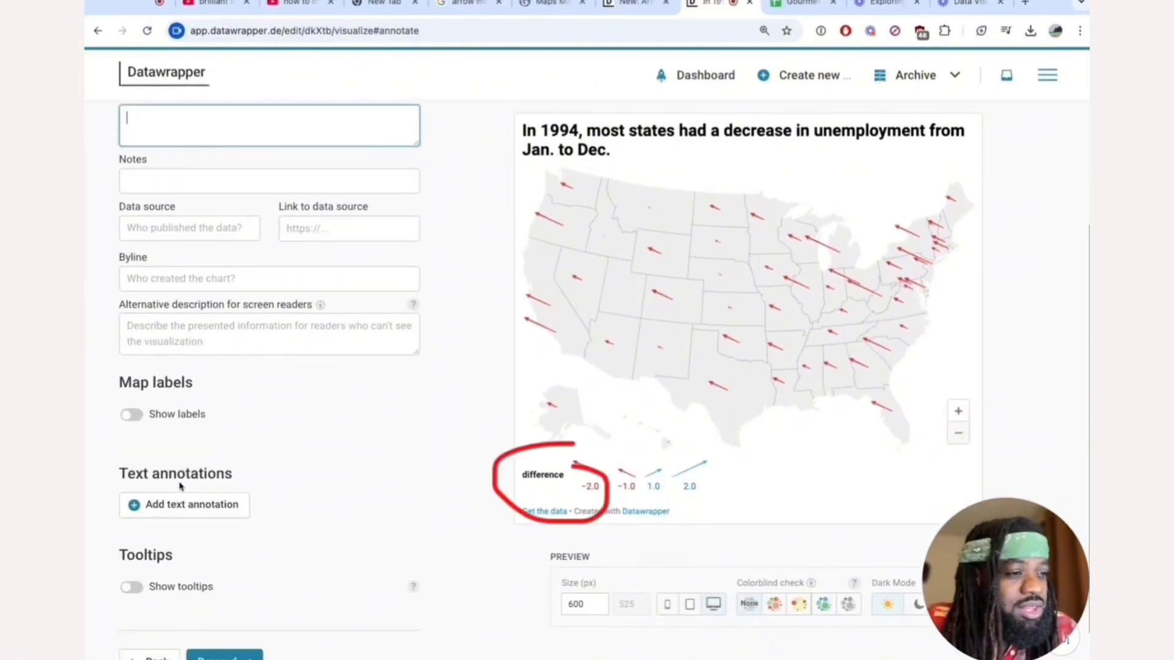
click(160, 248)
scroll(346, 398, down, 1)
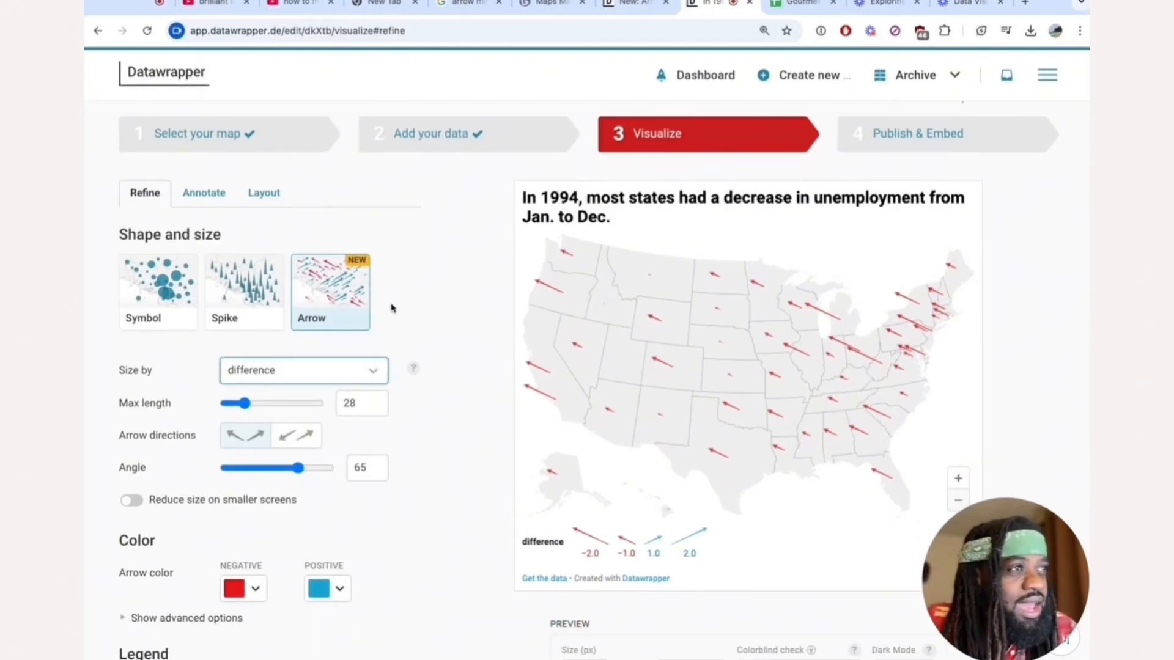
scroll(391, 307, down, 3)
scroll(391, 307, up, 4)
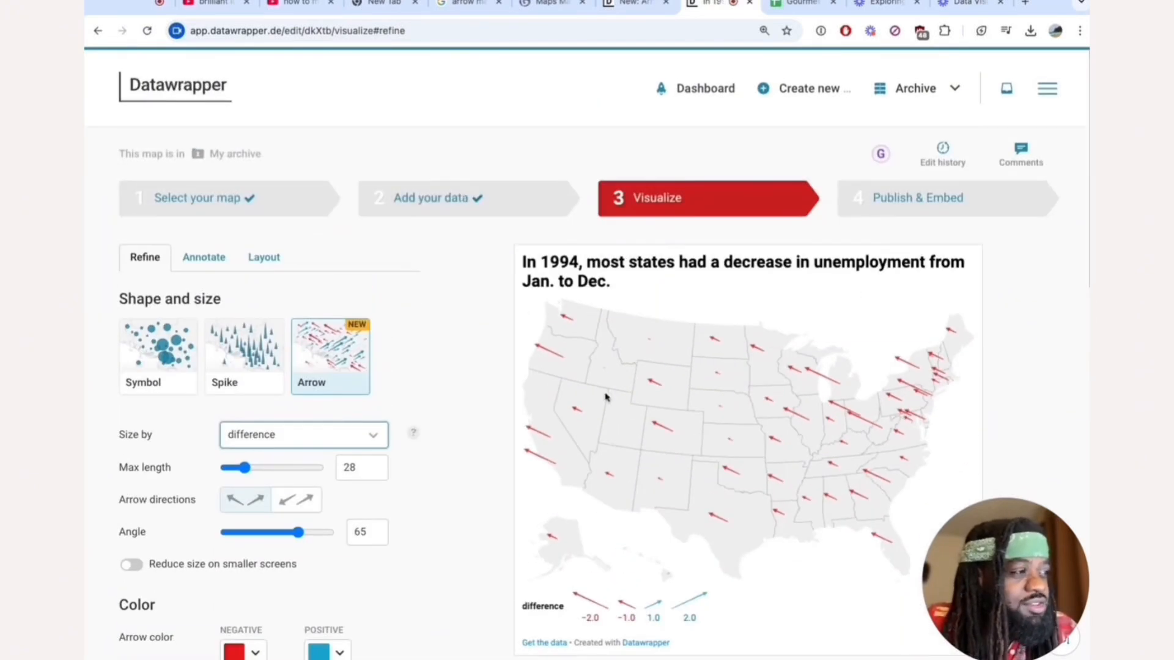
Go back to the map data and rename the "difference" column header to "Difference in unemployment rate (Jan - Dec 1994)".
click(478, 215)
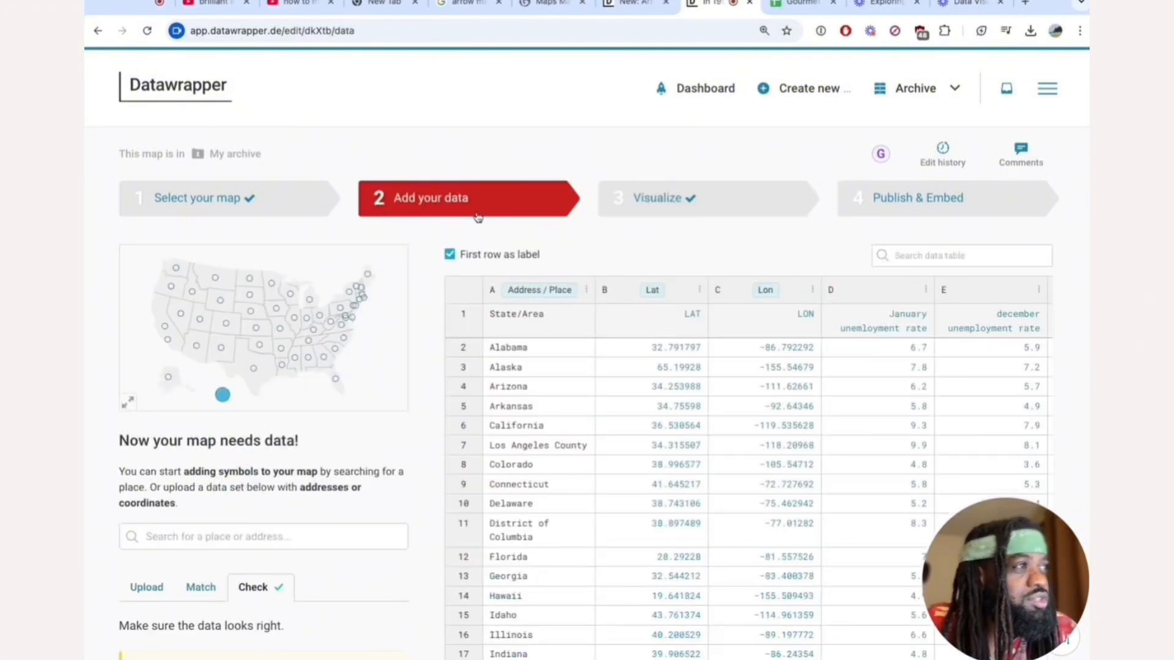
scroll(928, 317, right, 3)
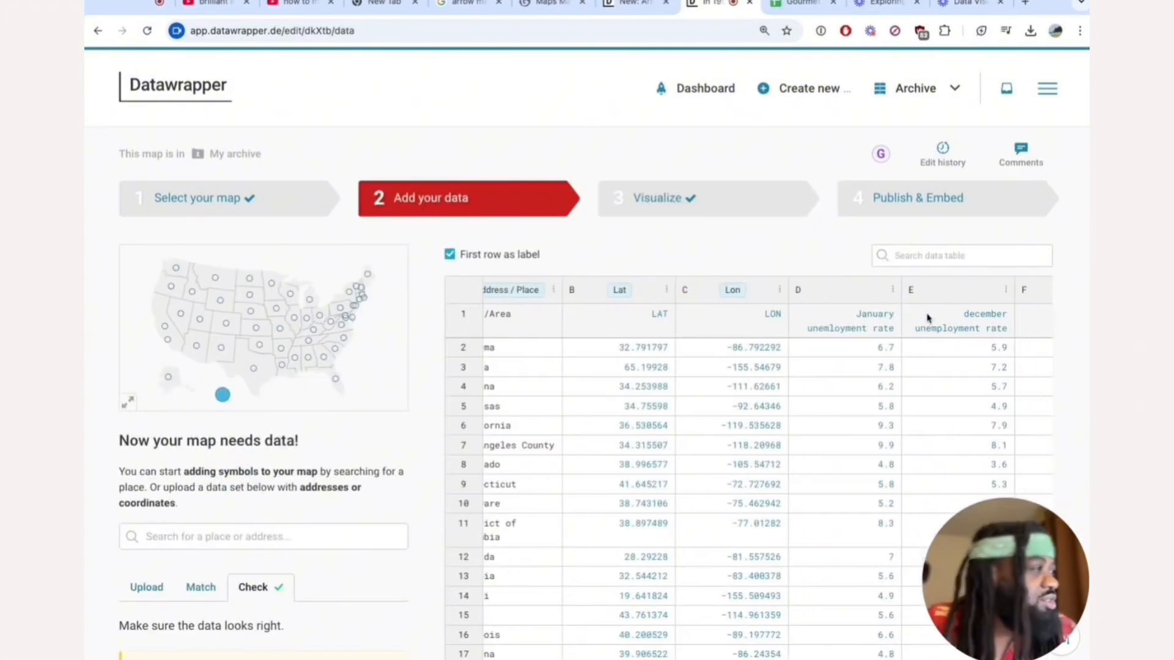
click(962, 320)
double_click(962, 320)
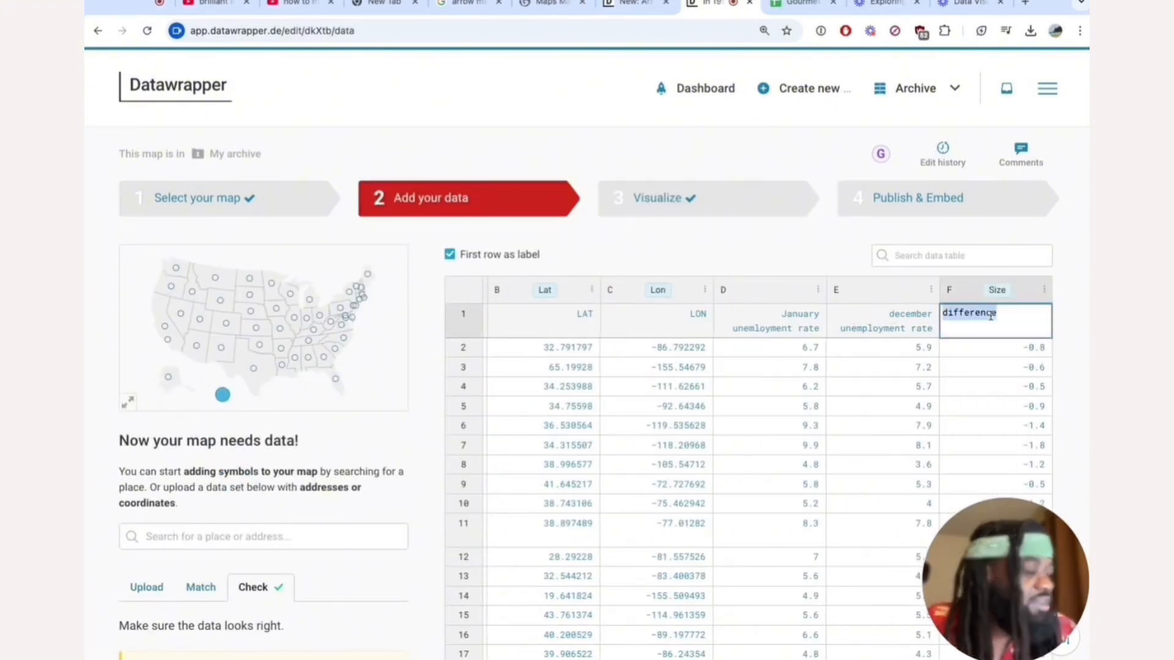
text(D)
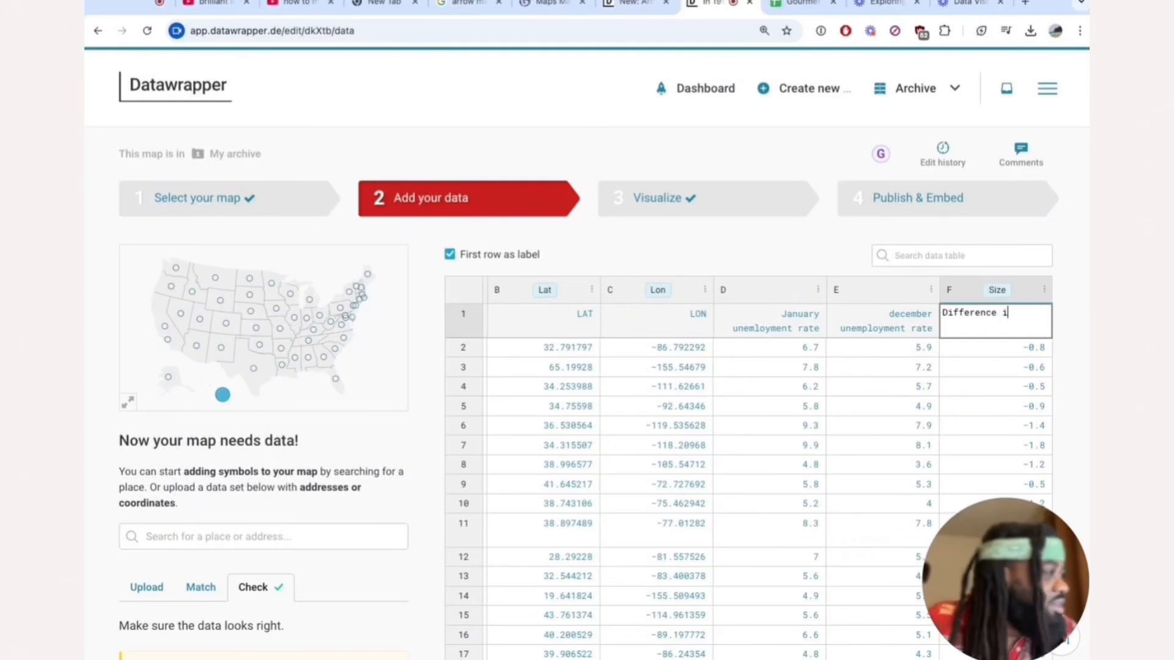
text(ifference in unemploym)
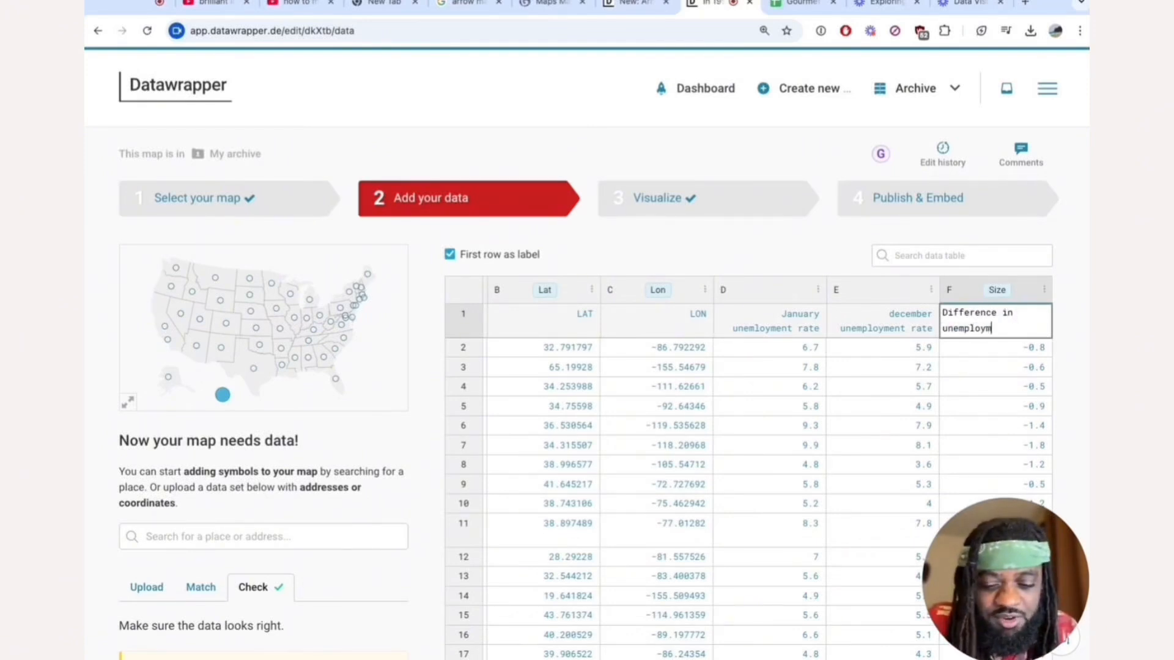
text(ent rate ()
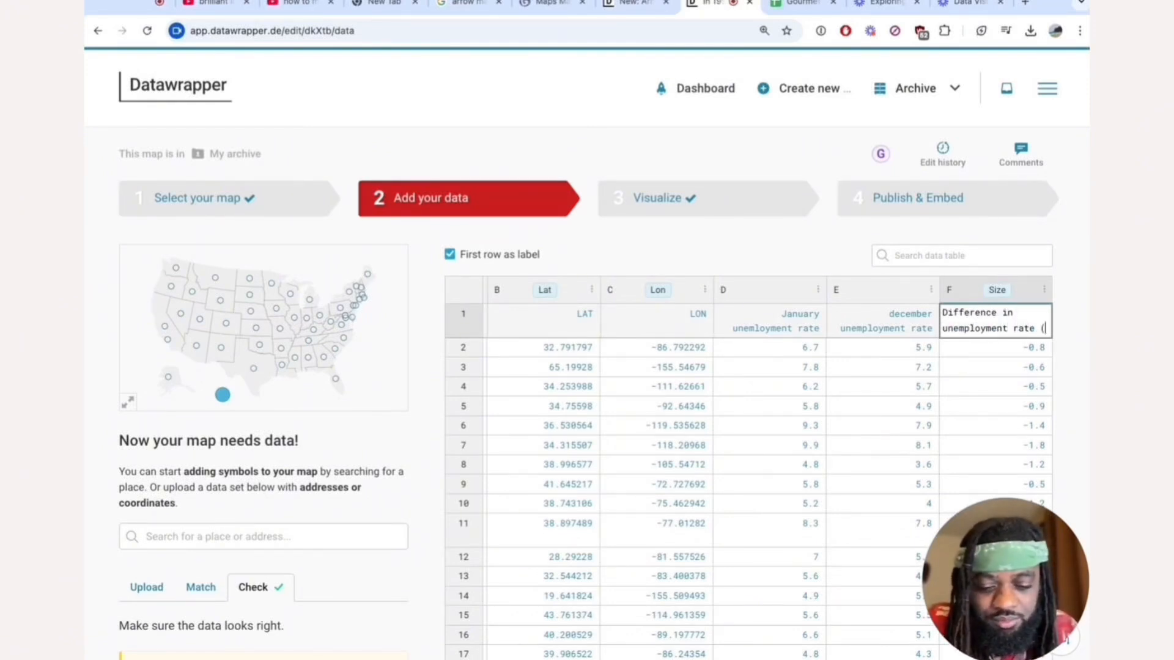
text(Jan - Dec 1994)
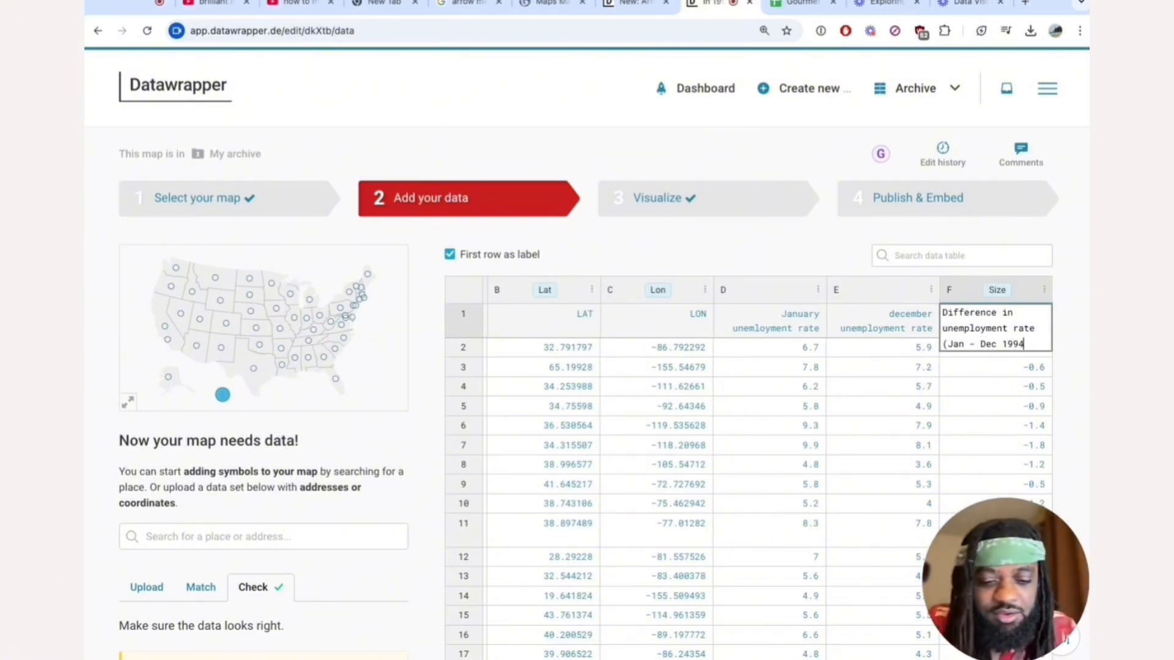
click(999, 379)
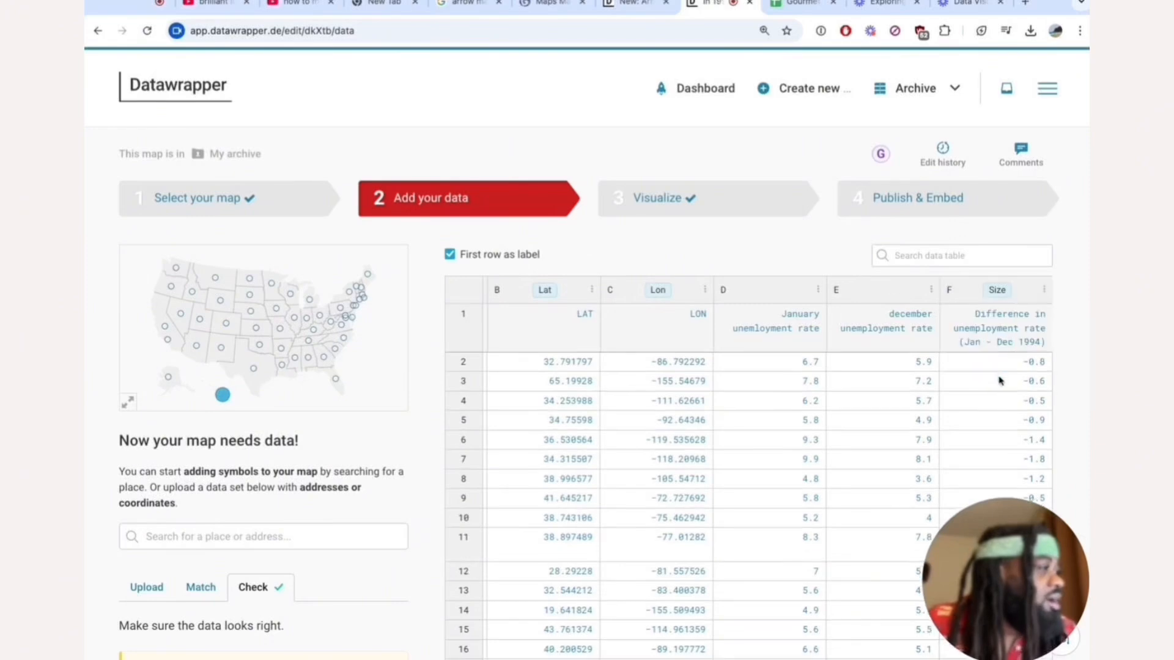
Proceed from the data check to the Visualize stage and check the map legend.
click(748, 250)
scroll(434, 492, down, 6)
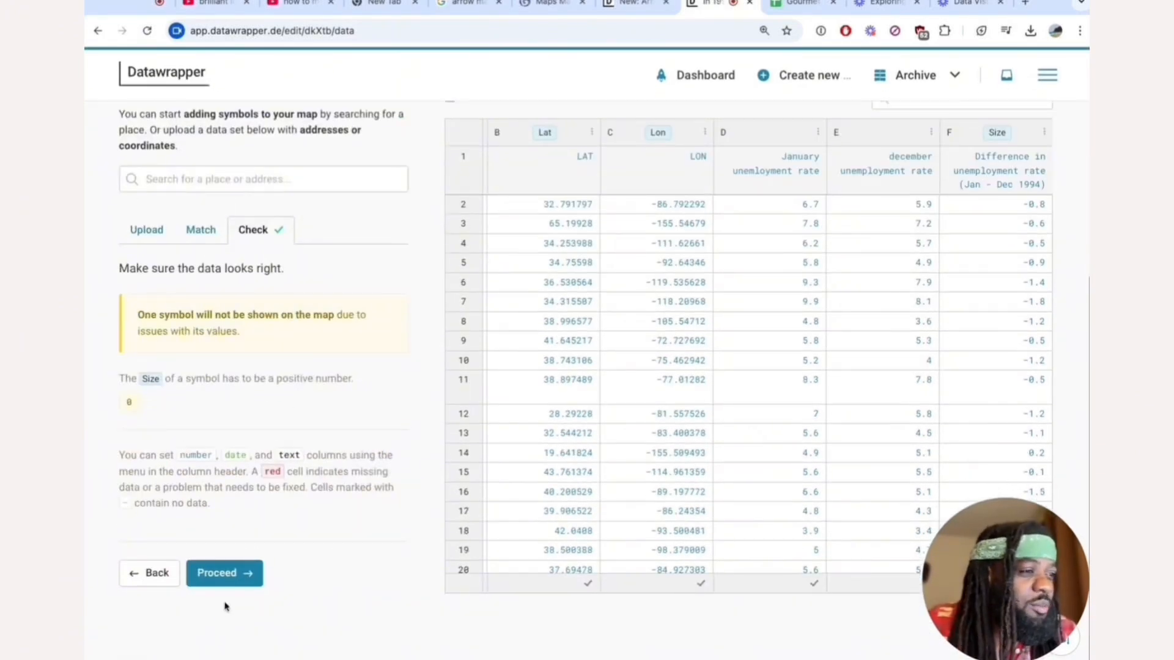
click(227, 579)
scroll(551, 325, down, 1)
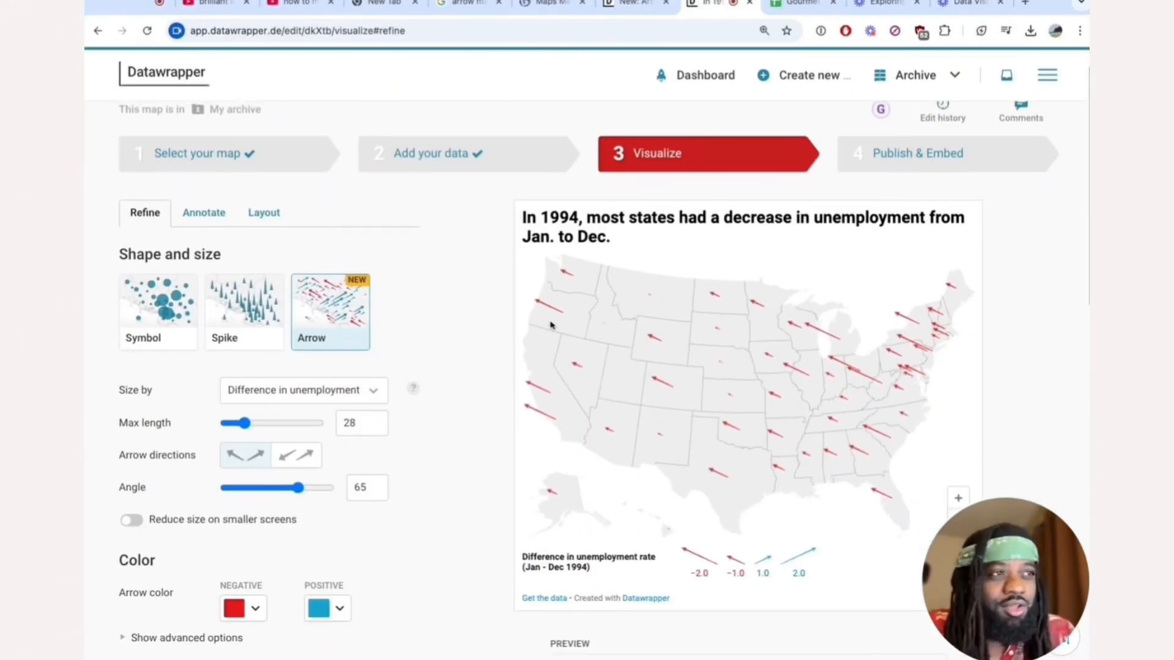
In the annotation settings, enter the description "In this year of 1994, we should de-vest in food stamps because people have jobs now".
click(208, 216)
click(224, 365)
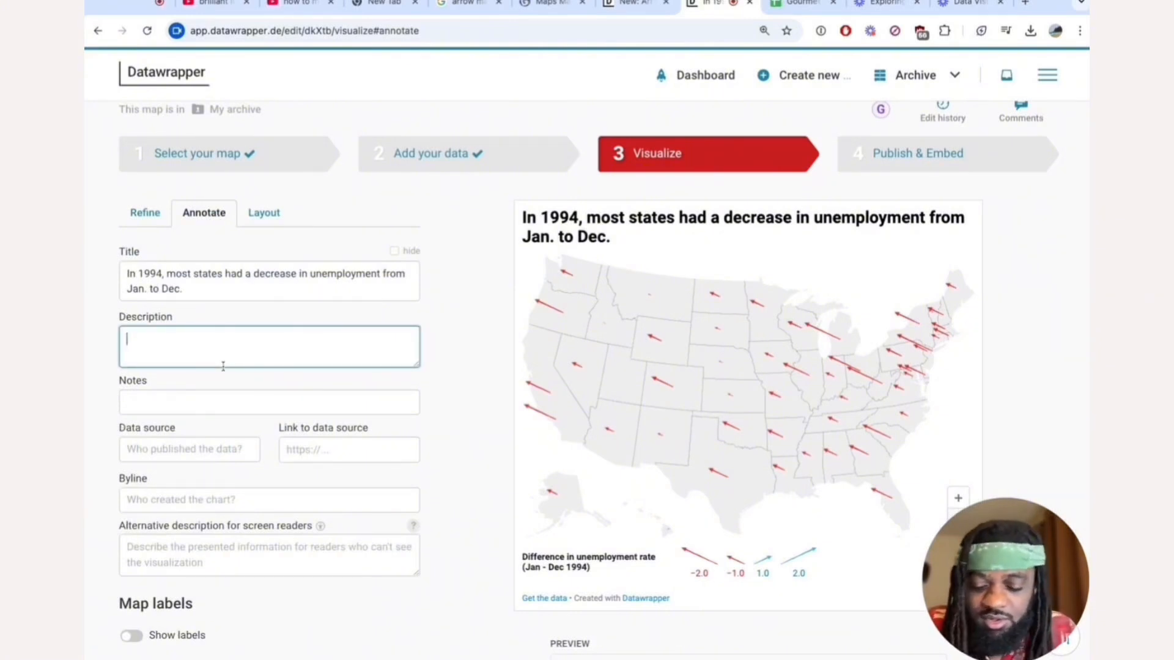
text(In t)
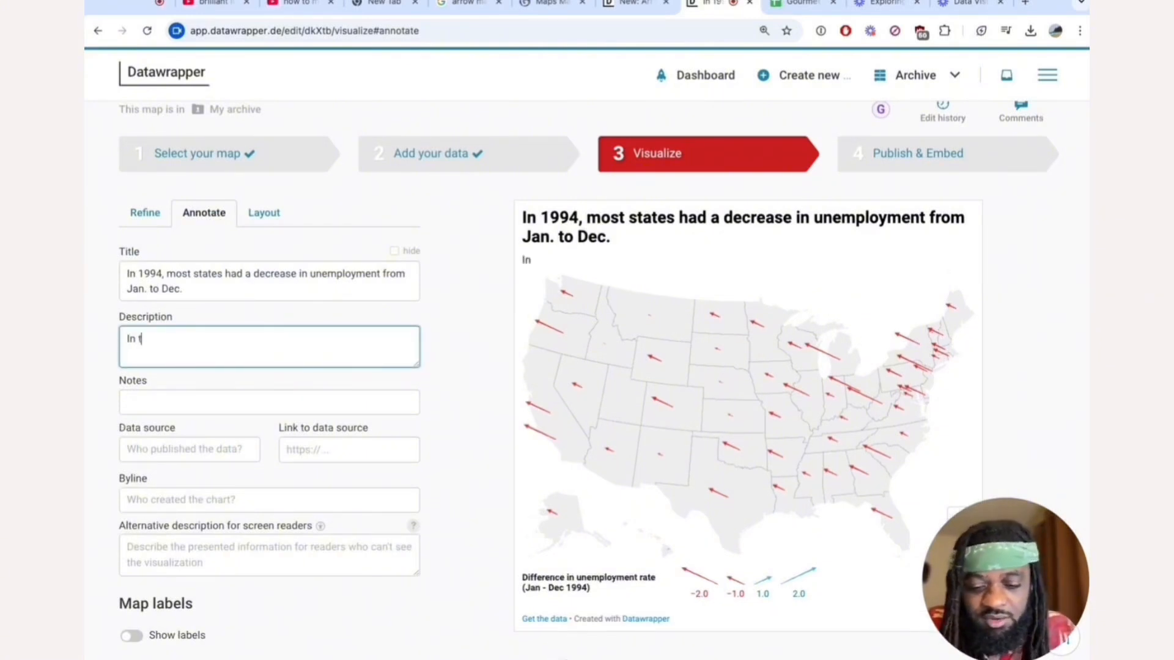
text(his year of 199)
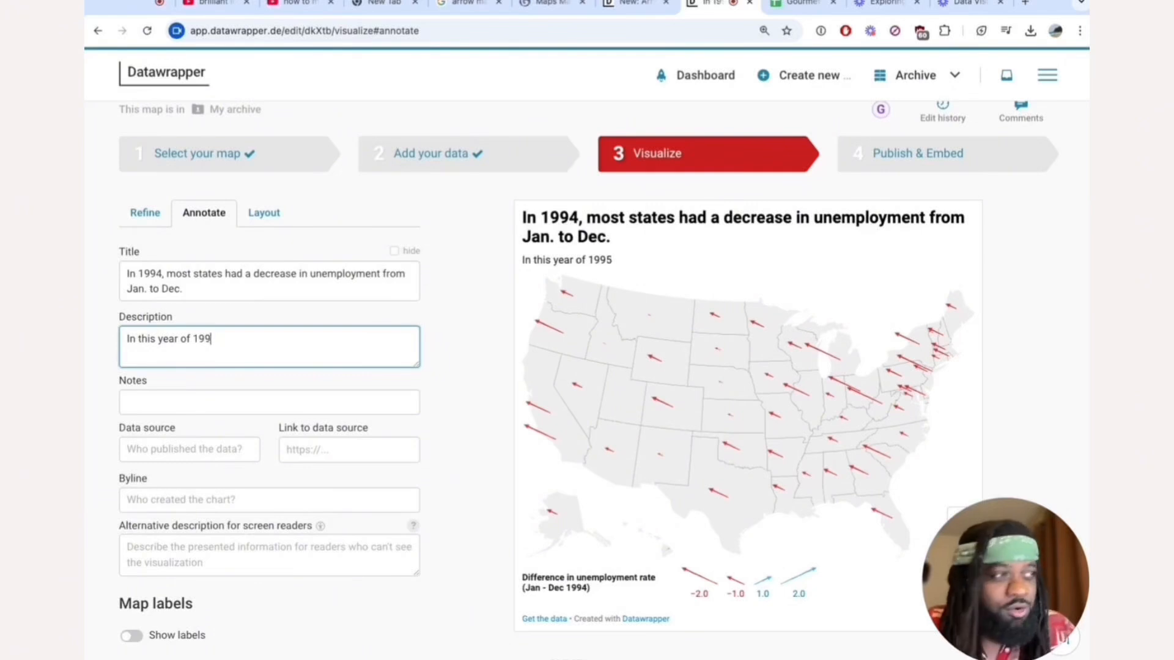
text(54, we should de-ve)
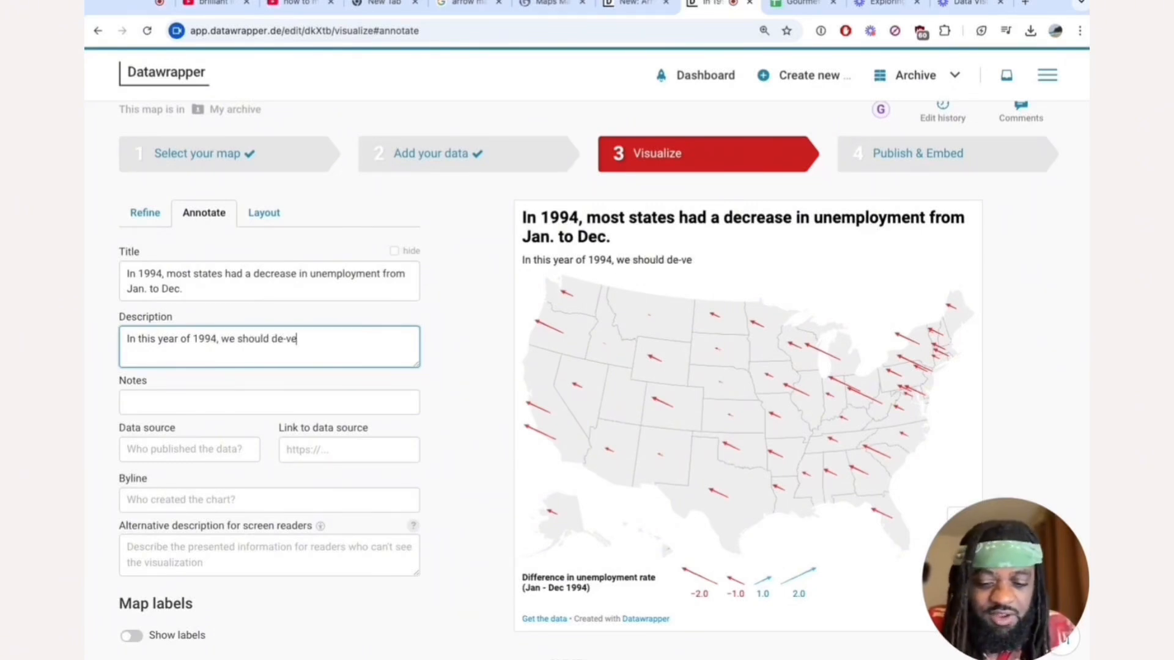
text(st in food stamps b)
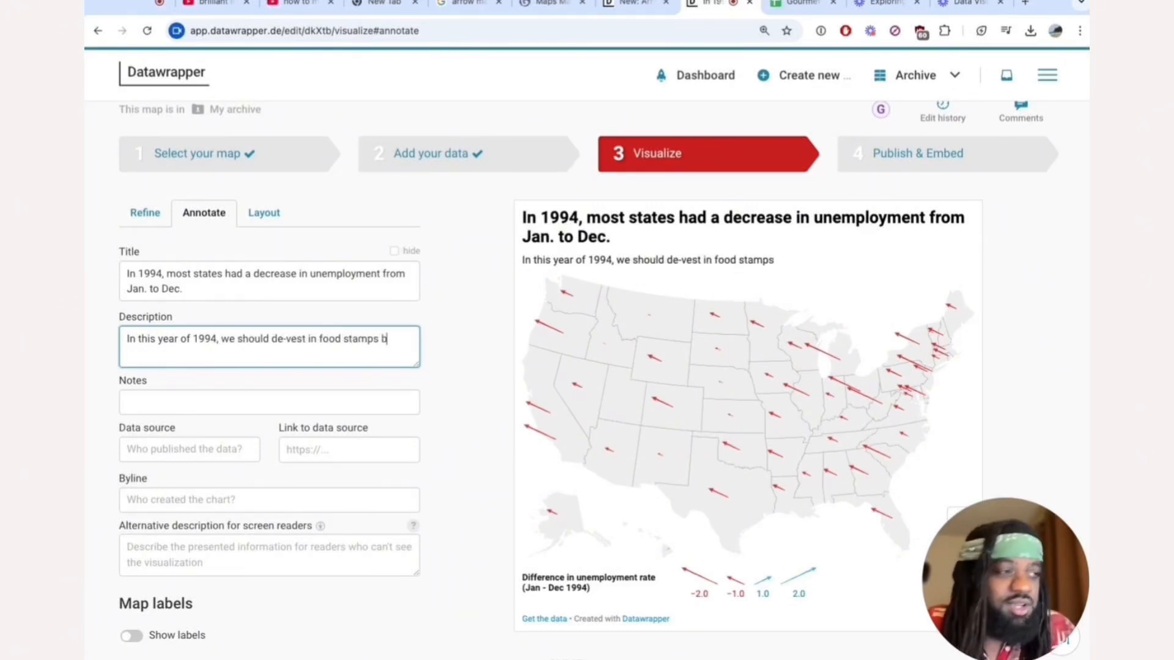
text(ecause people habe)
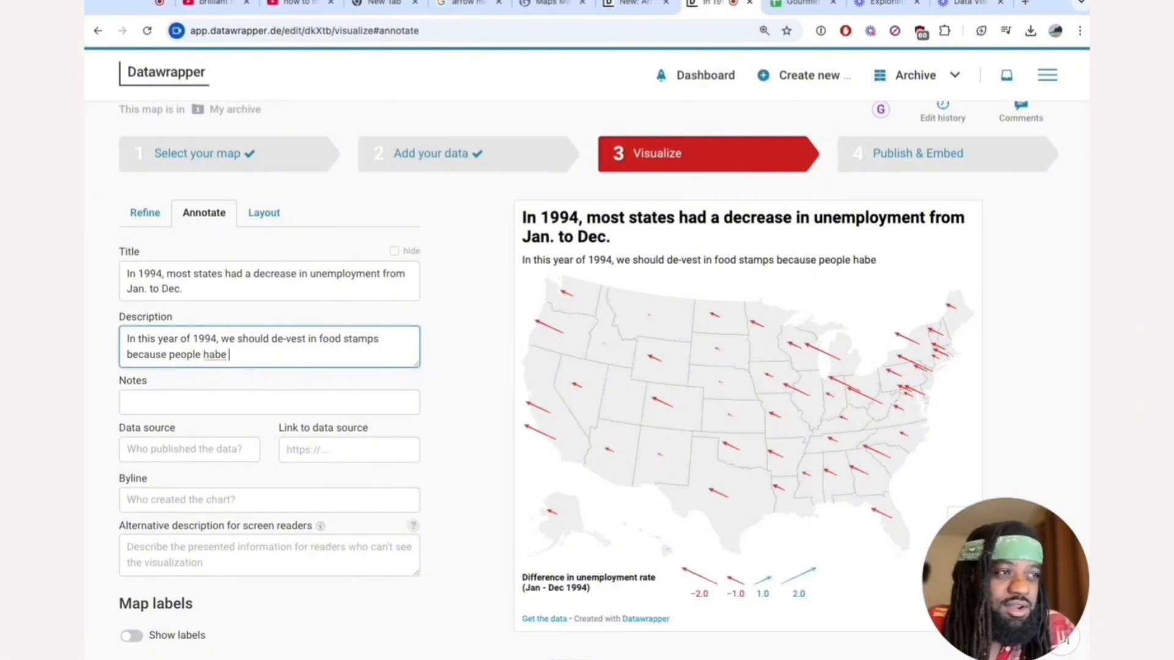
key(BackSpace)
key(BackSpace)
key(BackSpace)
text(ve jobs now)
Enter "KAggle" as the map's data source in the annotation settings.
scroll(485, 367, down, 1)
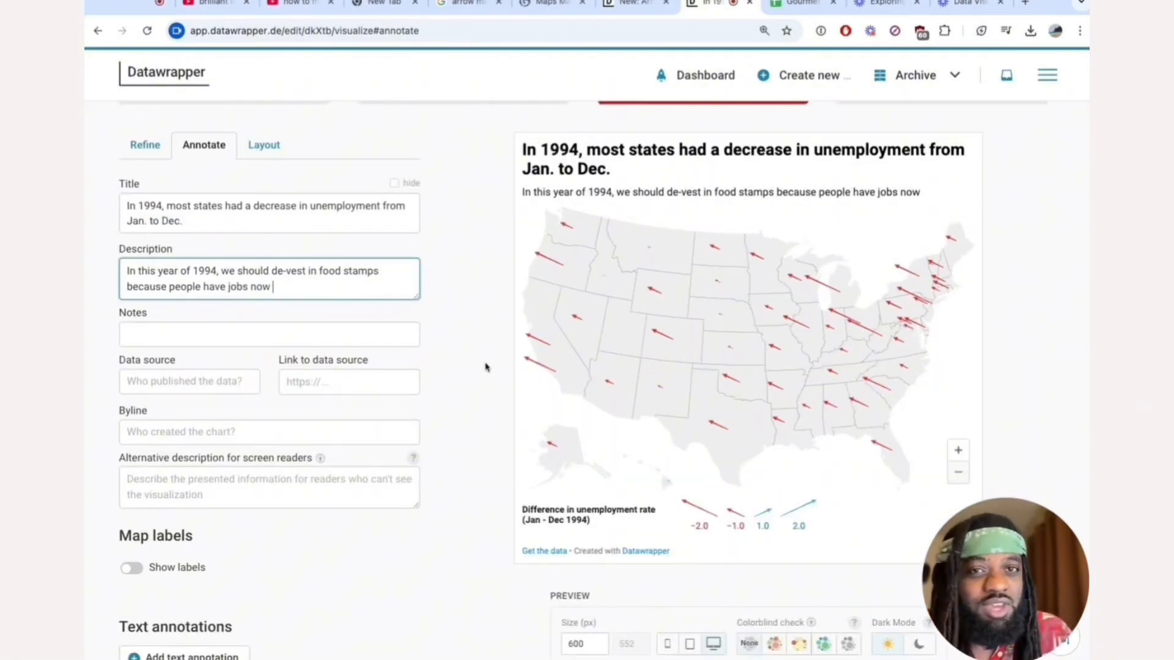
scroll(490, 365, up, 1)
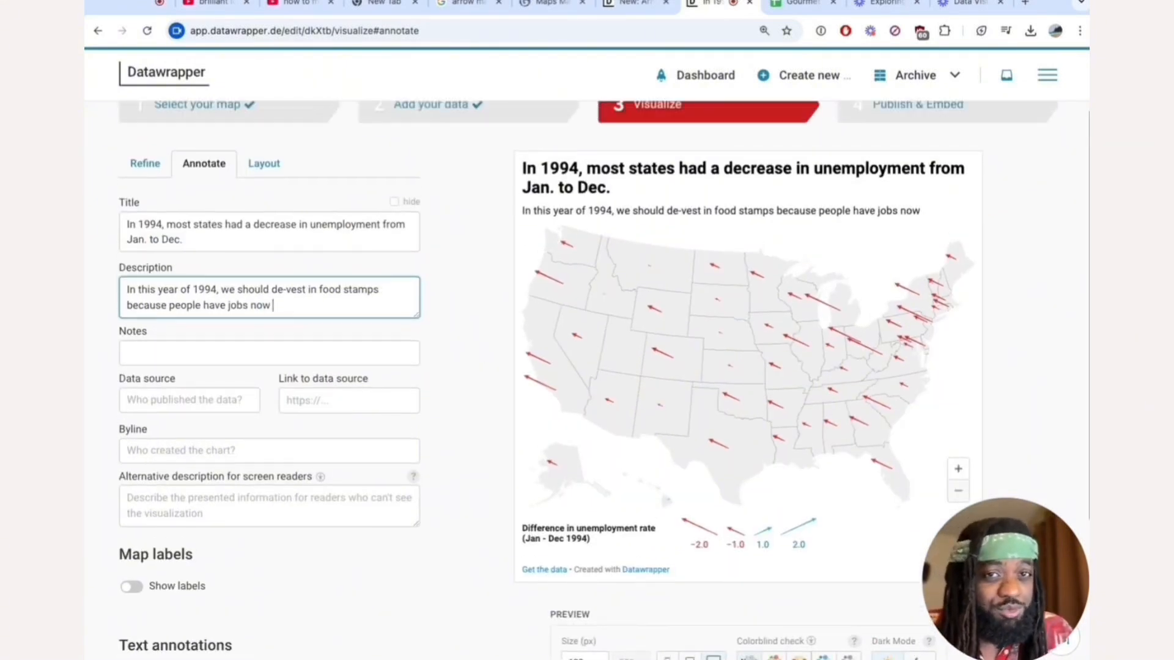
scroll(490, 365, down, 1)
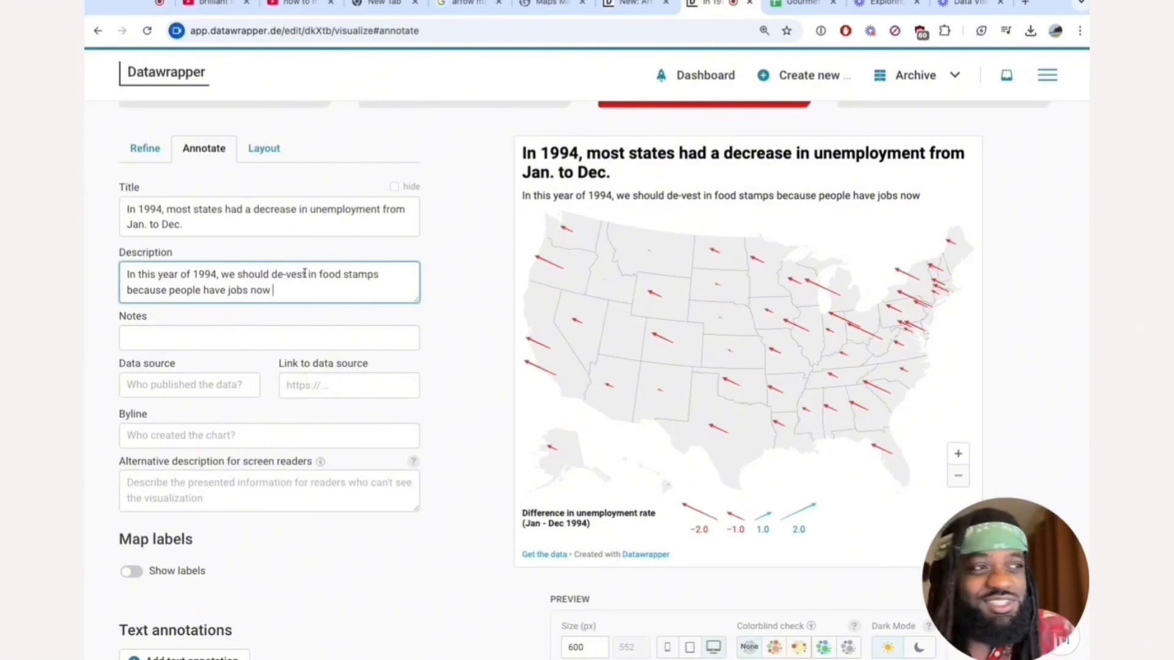
scroll(263, 336, down, 2)
click(222, 302)
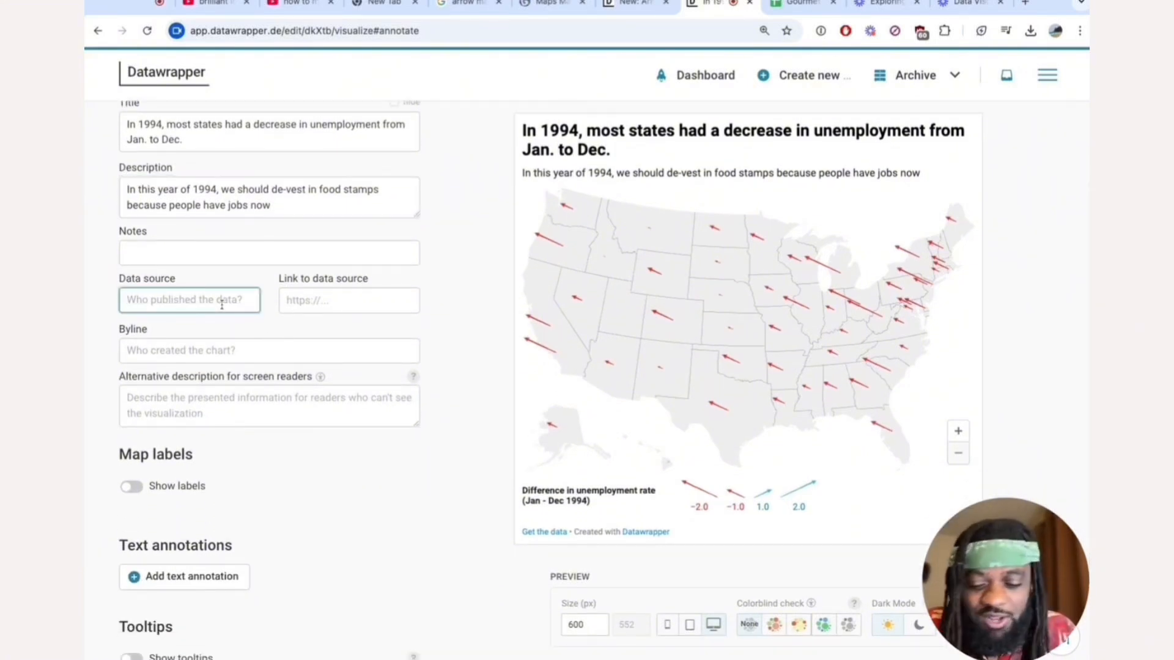
text(BLah blah)
key(super+a)
text(KAgg)
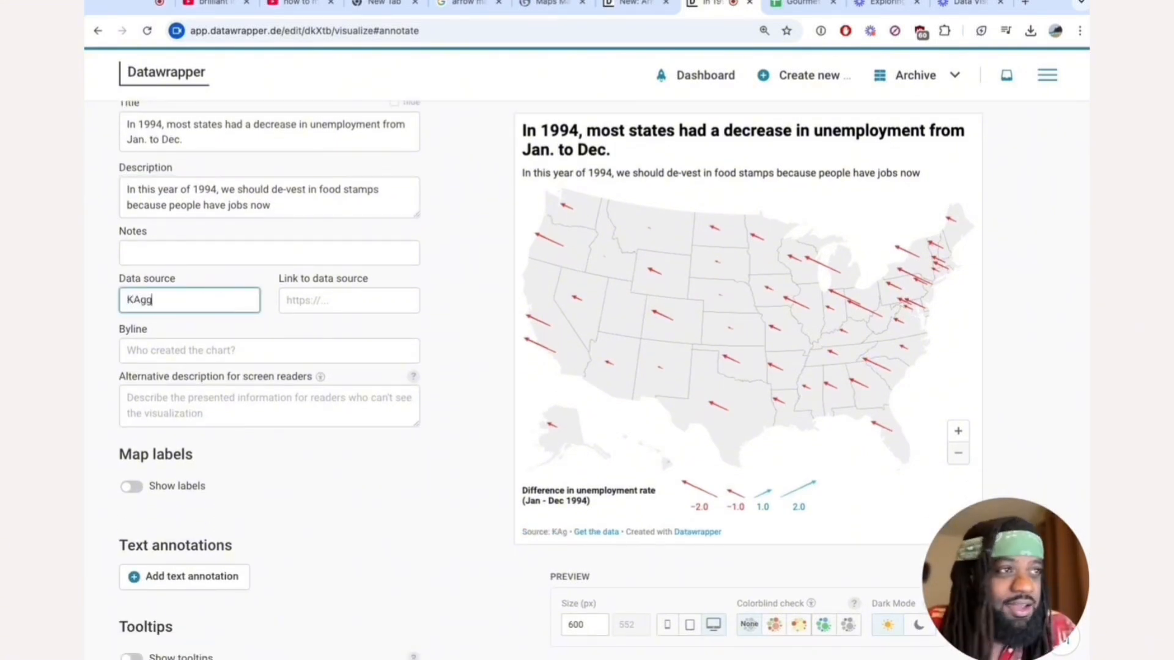
text(le)
key(Tab)
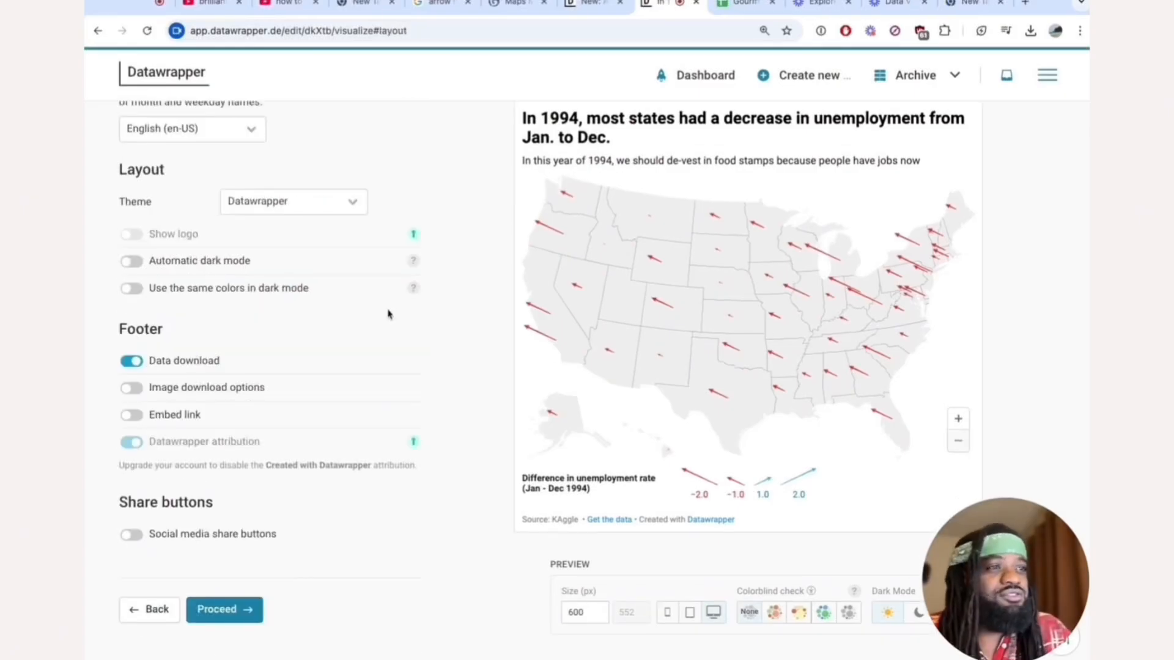
Proceed from the layout settings to the Publish & Embed stage and publish the map.
scroll(150, 375, up, 2)
scroll(150, 375, down, 2)
click(233, 613)
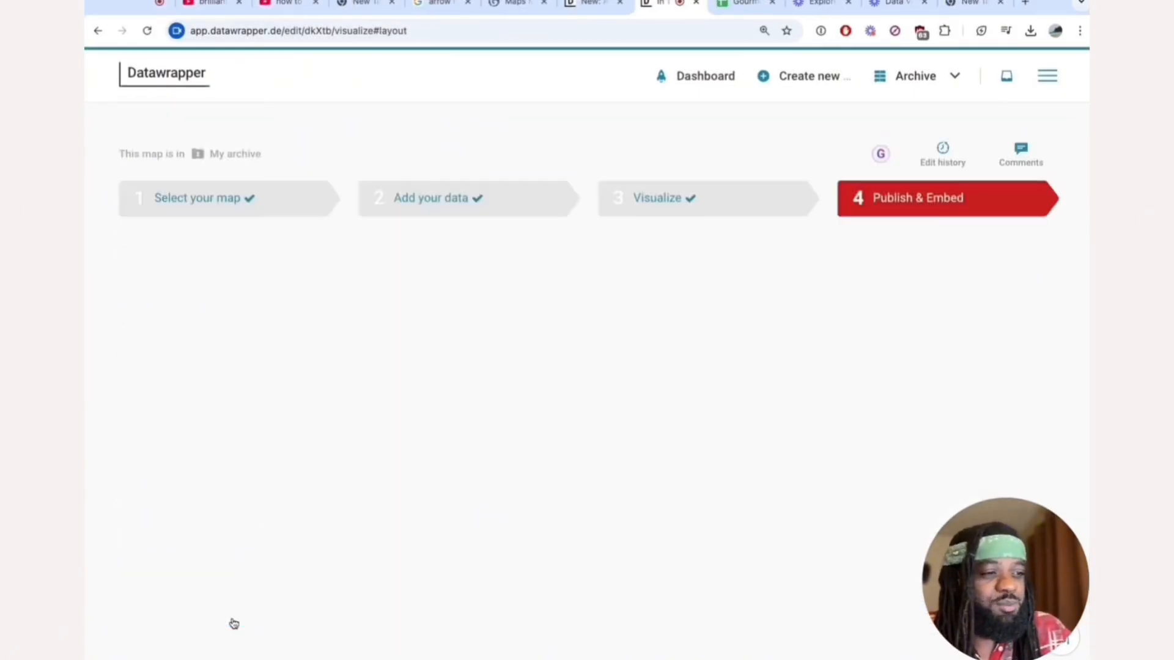
scroll(401, 293, down, 1)
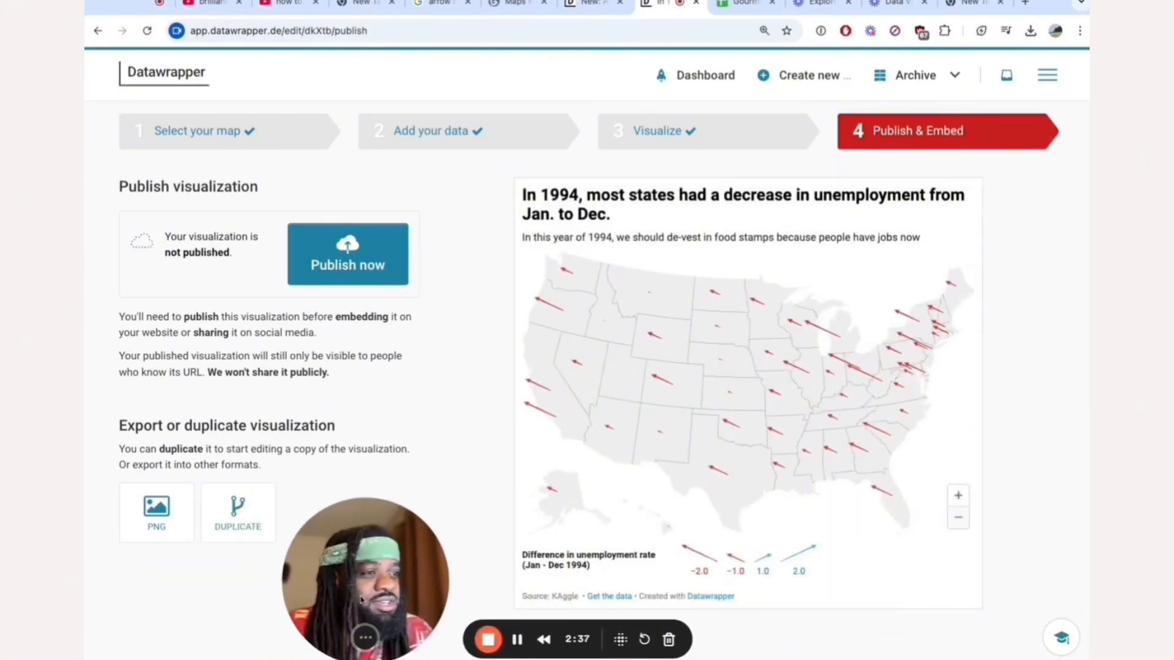
click(336, 263)
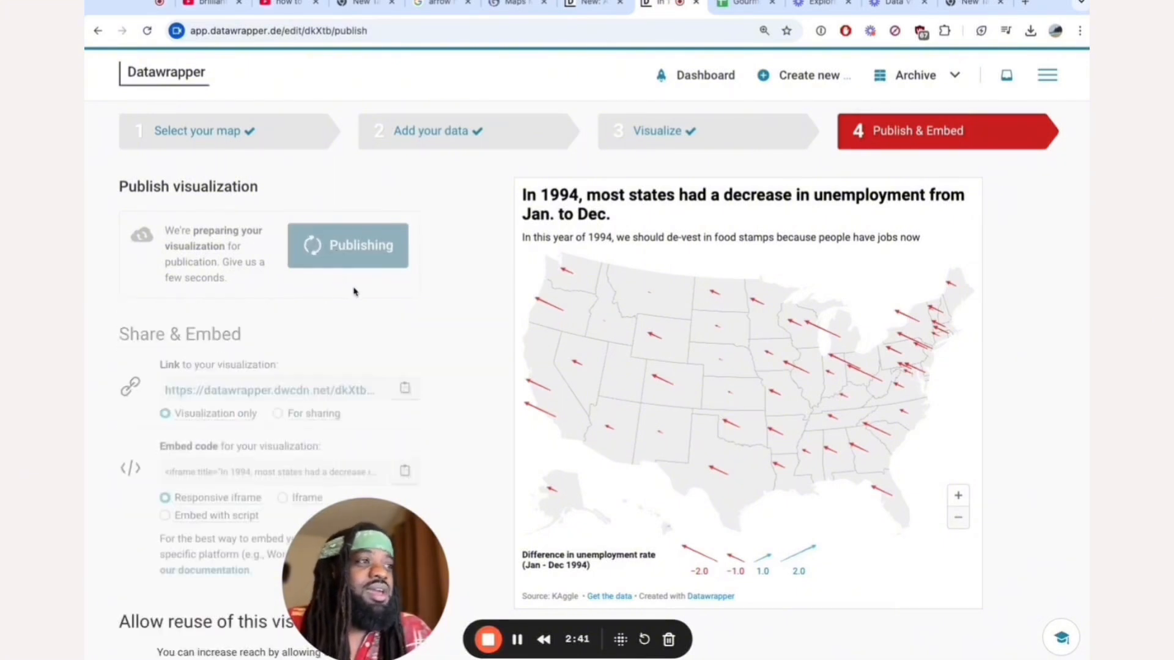
Copy the published map's visualization-only link and open it in a new browser tab.
click(405, 427)
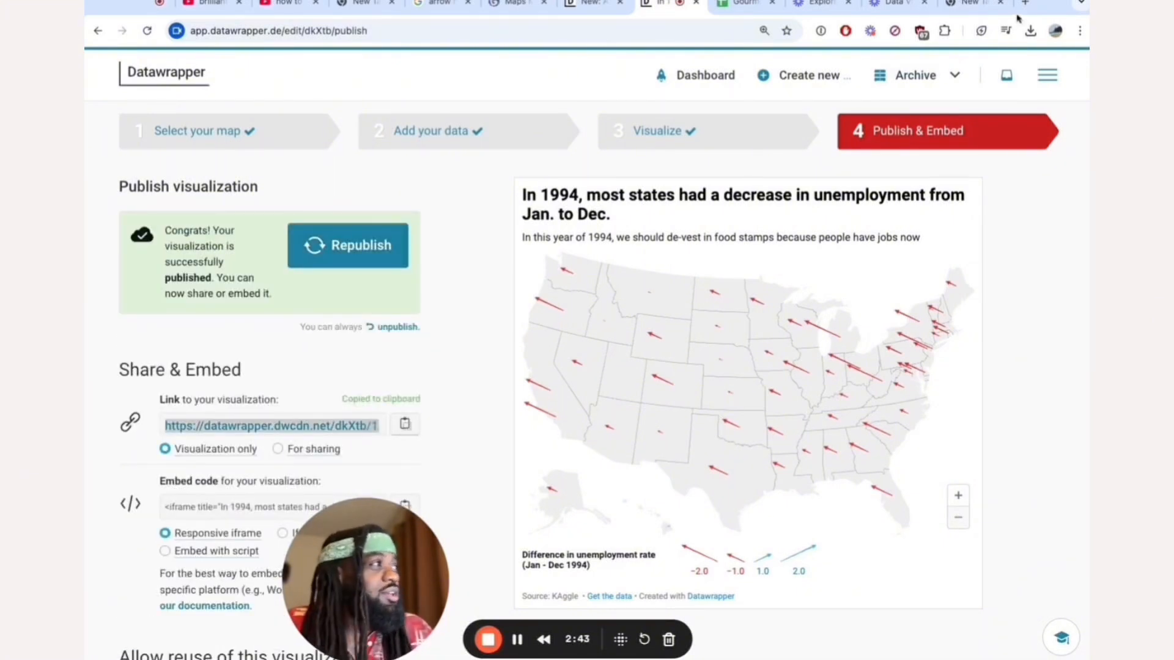
key(ctrl+t)
key(ctrl+v)
key(Return)
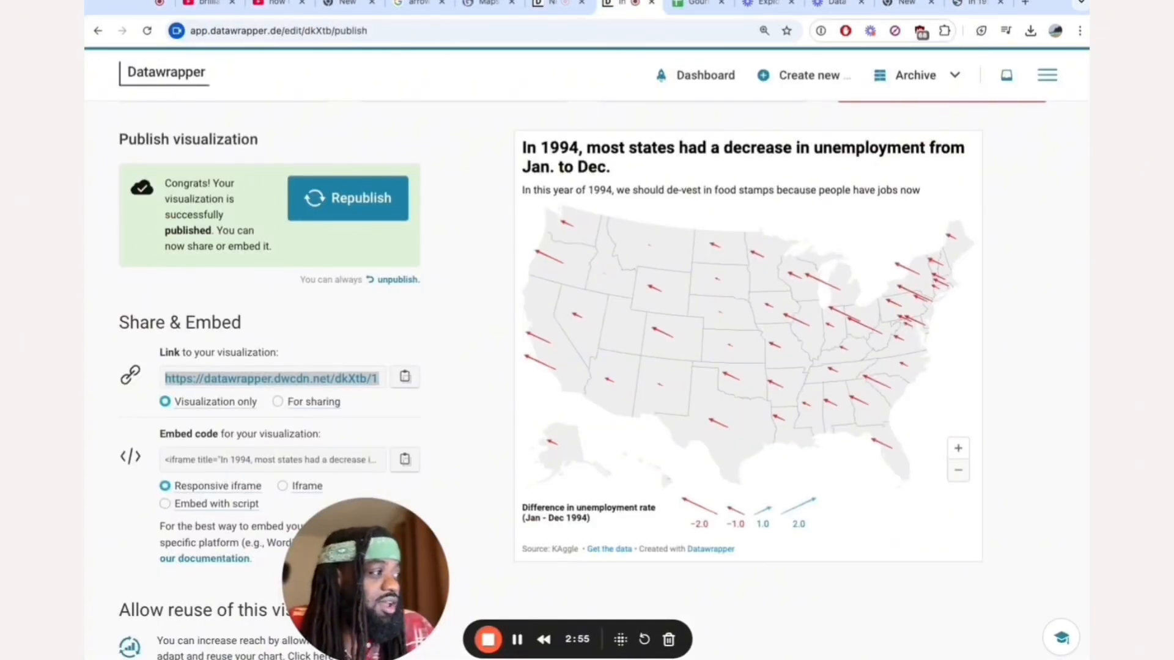
scroll(398, 390, down, 3)
key(alt+Left)
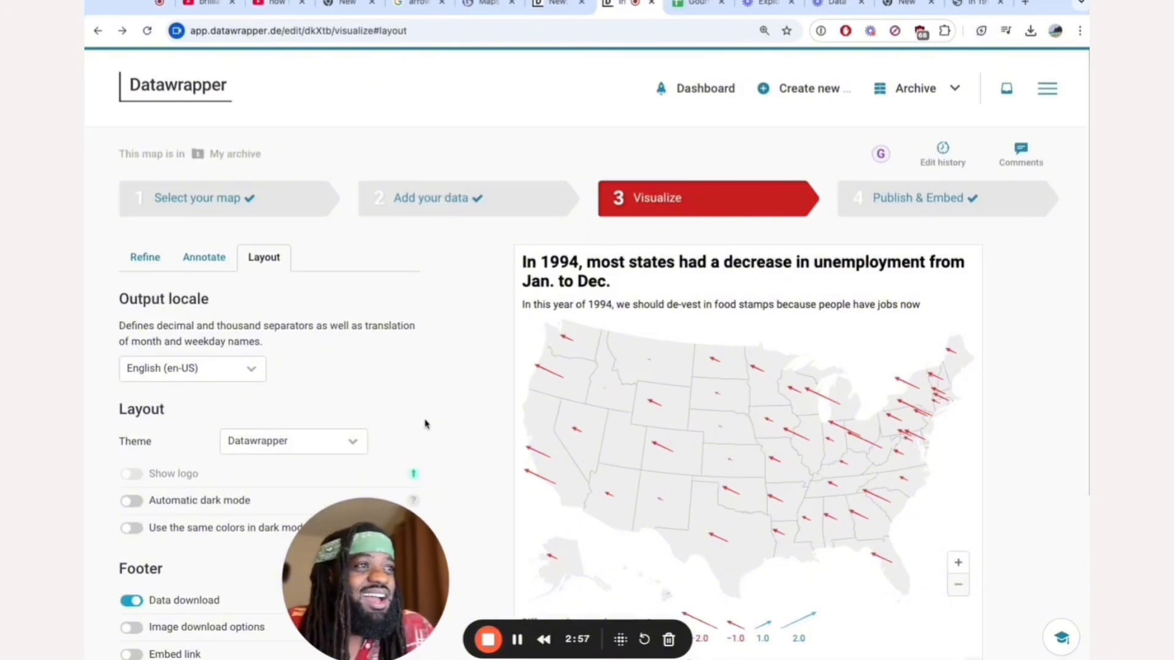
key(alt+Right)
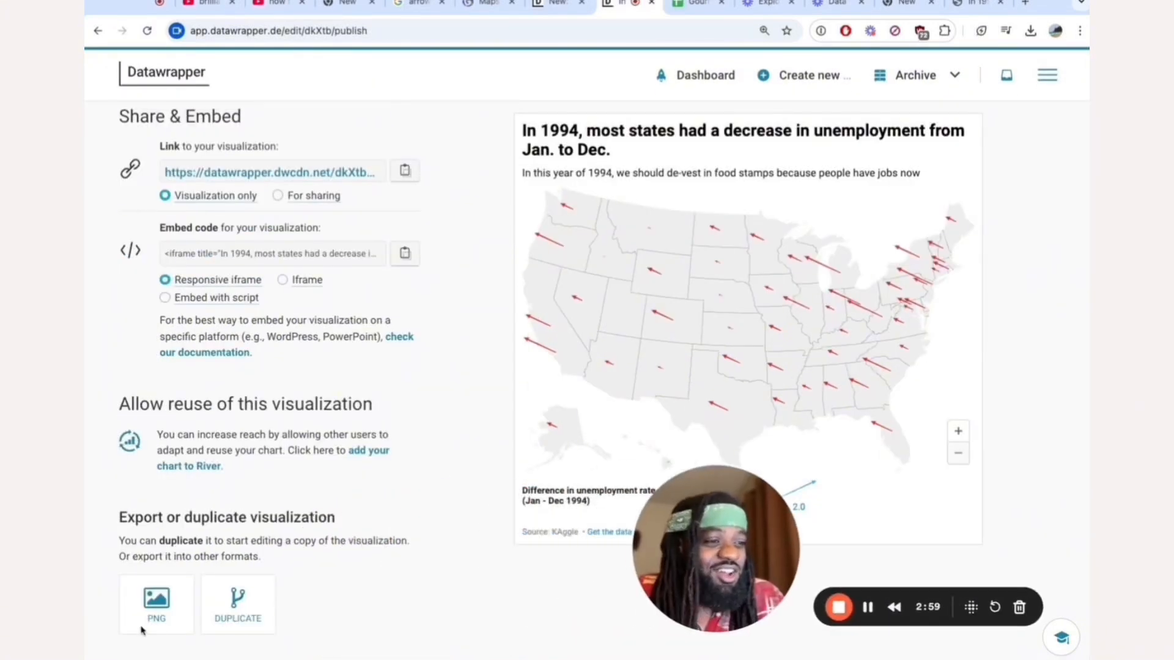
Export the map as a static PNG with full header and footer and background included, and download the image.
click(161, 607)
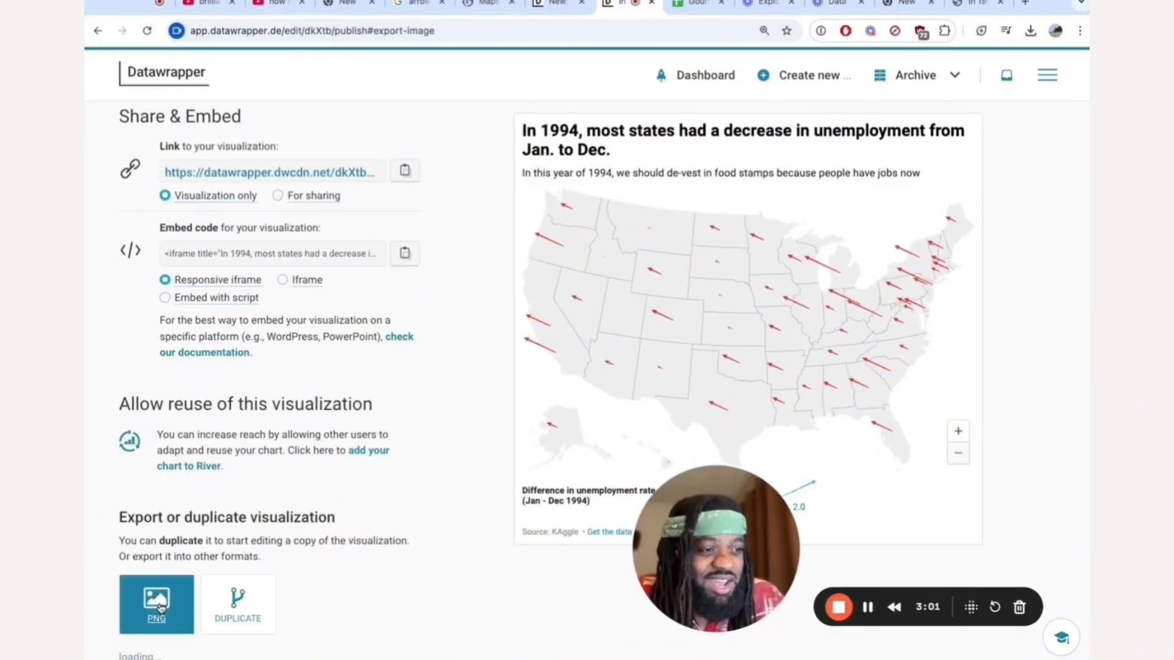
scroll(228, 550, down, 5)
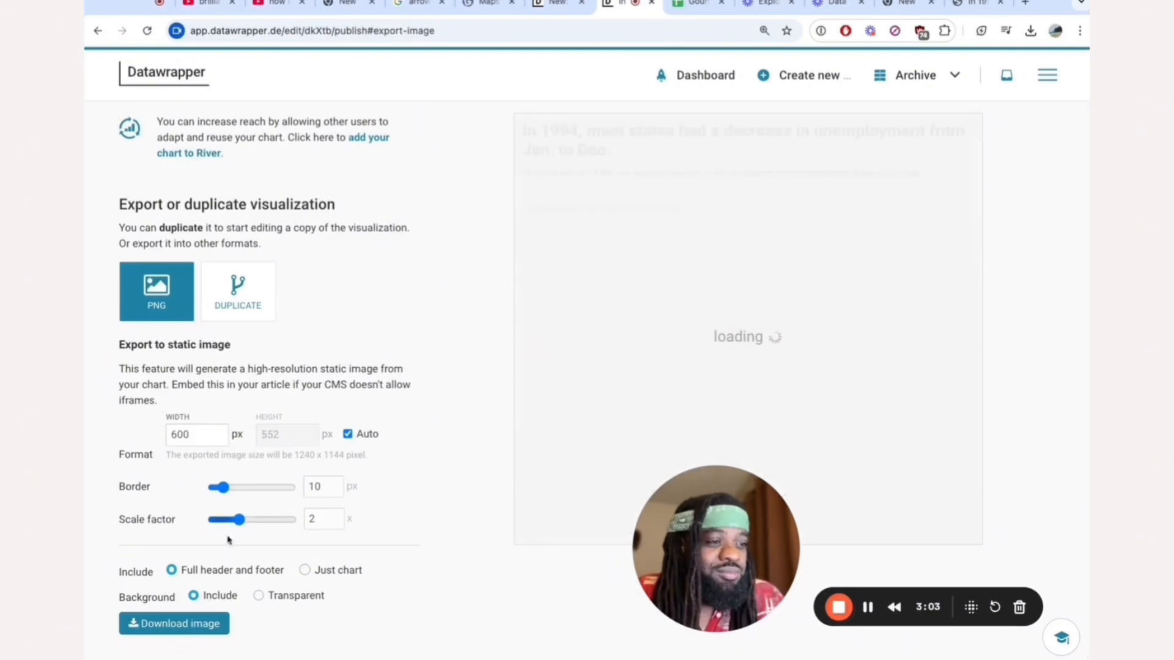
click(175, 623)
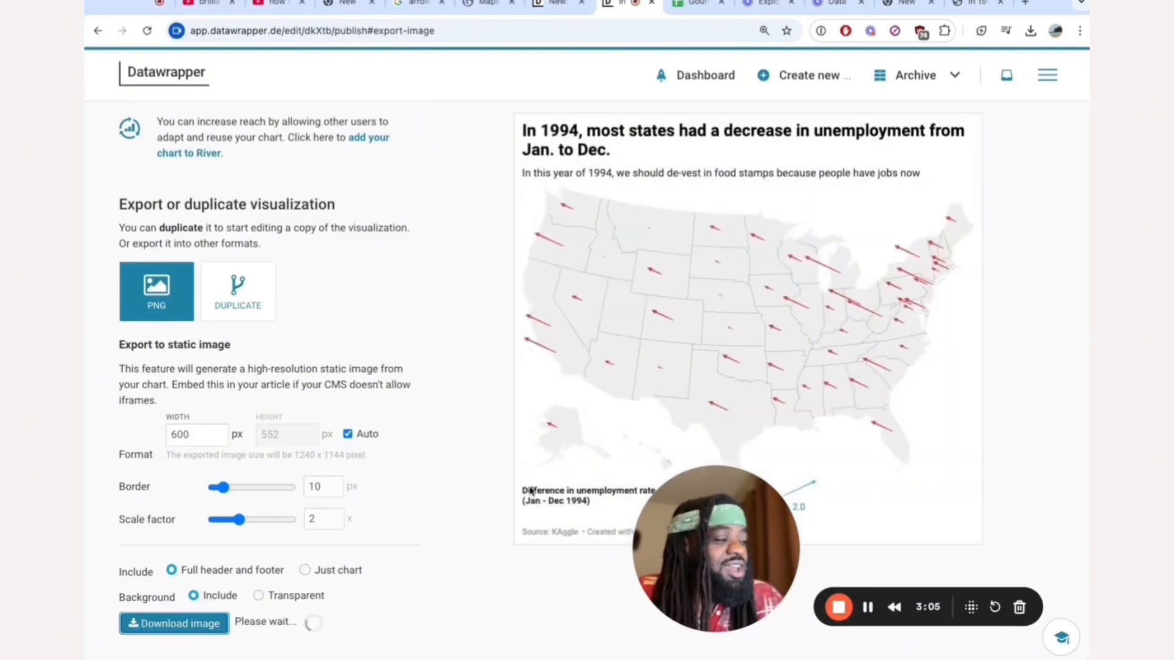
drag(689, 605, 401, 636)
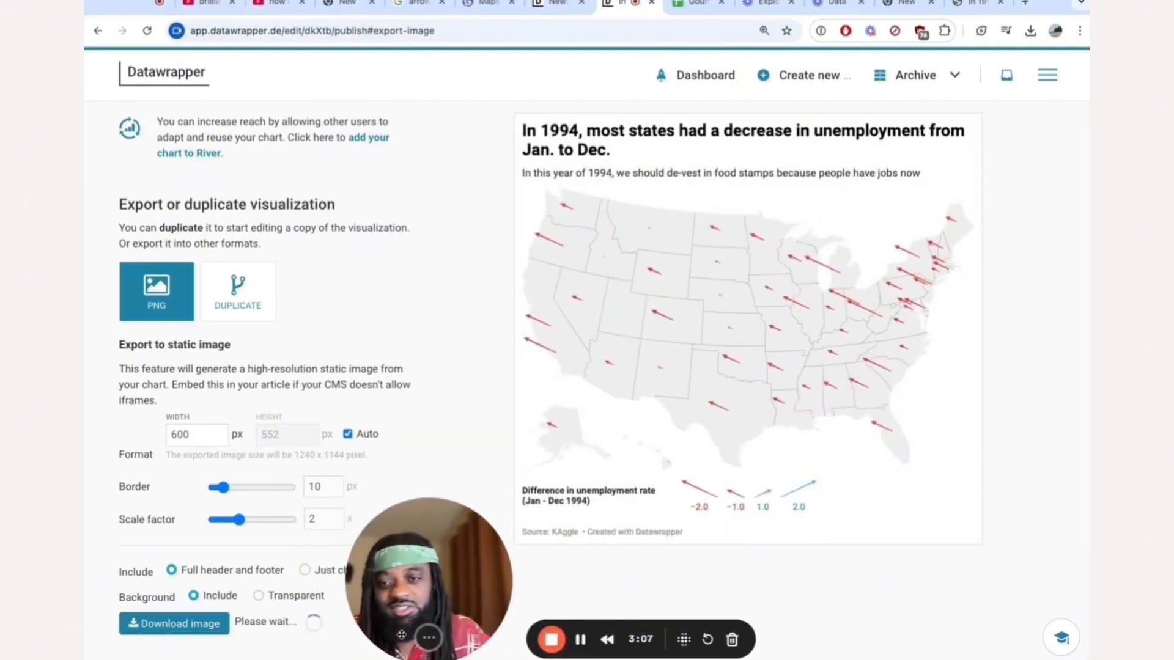